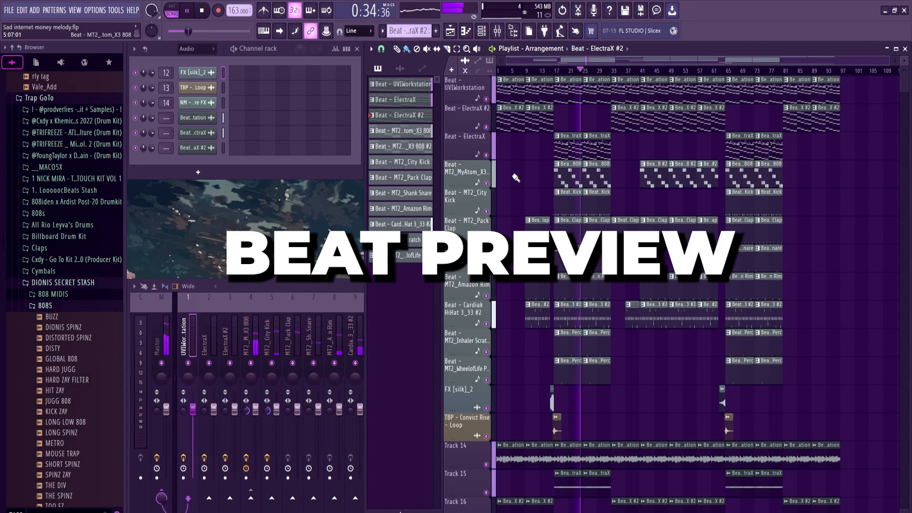
- Stop playback and inspect the RC-20 Retro Color settings on the UVIWorkstation mixer track
{"action": "key", "text": "space"}
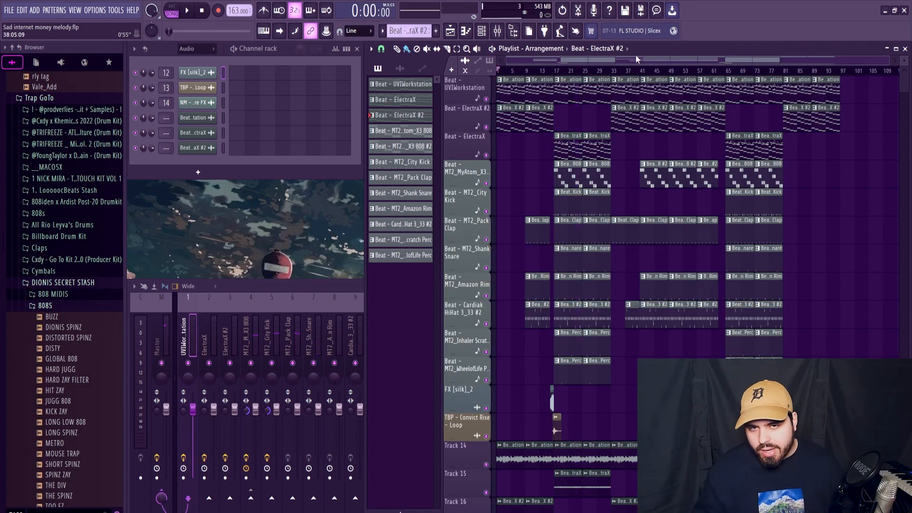
{"action": "scroll", "coordinate": [526, 347], "scroll_direction": "down", "scroll_amount": 3}
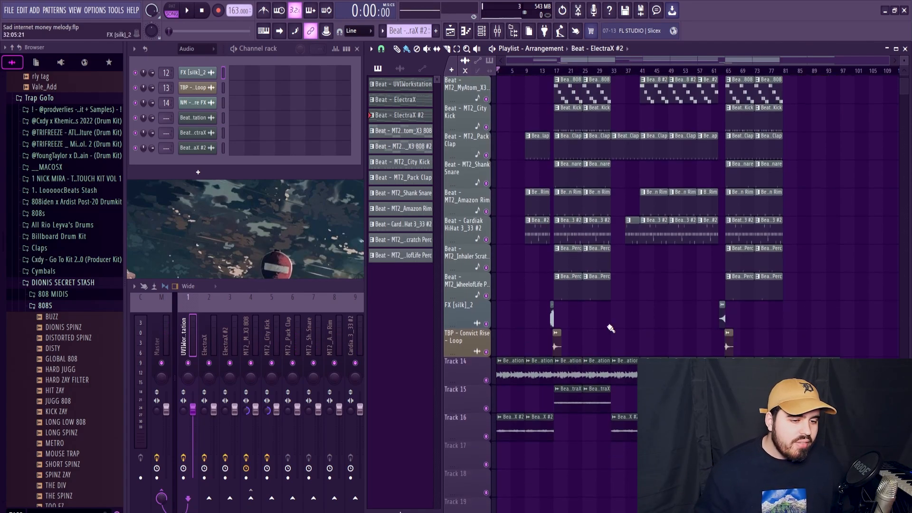
{"action": "left_click", "coordinate": [234, 326]}
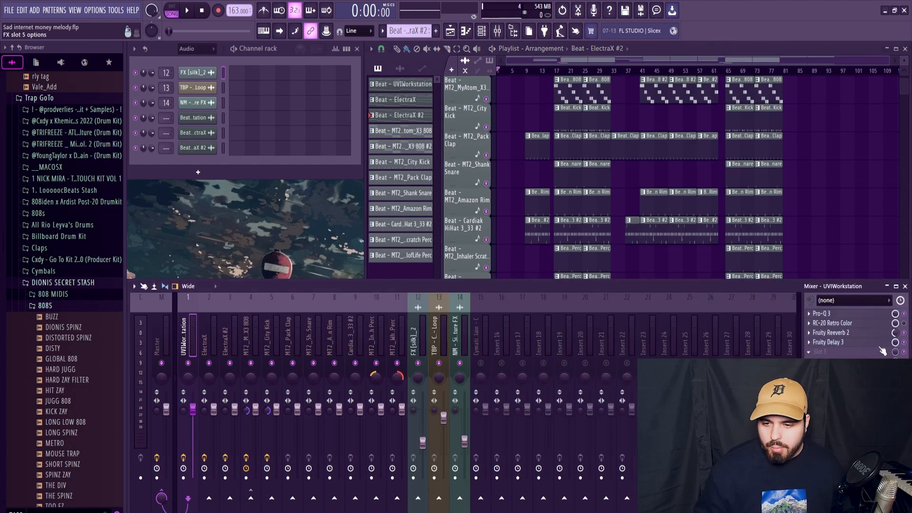
{"action": "left_click", "coordinate": [841, 323]}
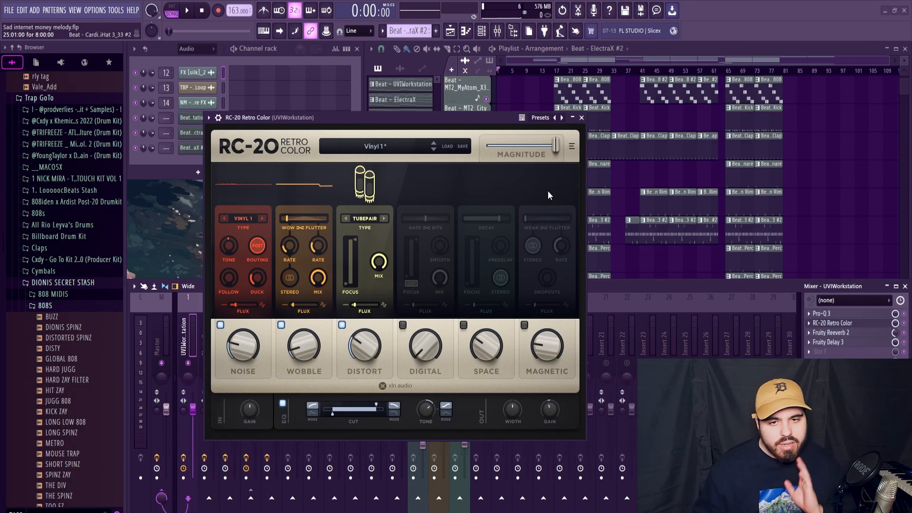
{"action": "left_click", "coordinate": [581, 118]}
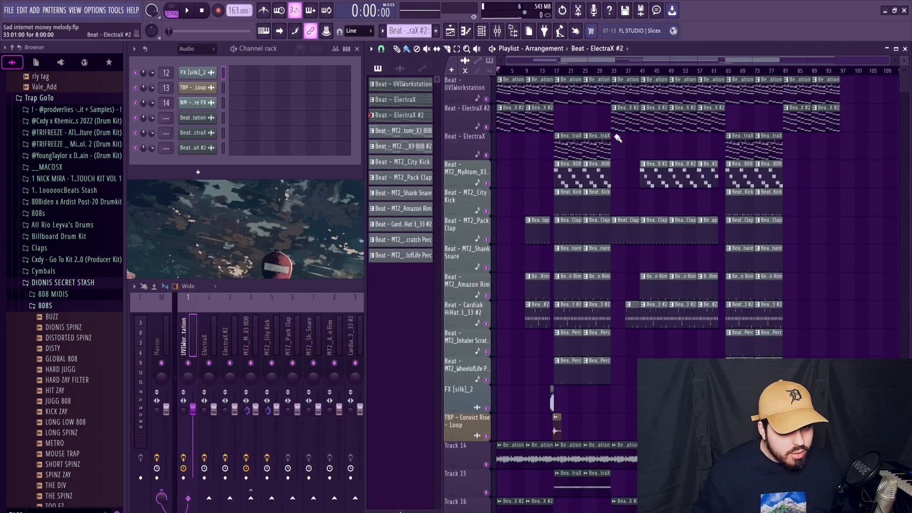
- Examine the notes of the MT2_MyAtom_X3 808 pattern in the piano roll
{"action": "double_click", "coordinate": [572, 178]}
{"action": "left_click_drag", "start_coordinate": [548, 58], "coordinate": [0, 101]}
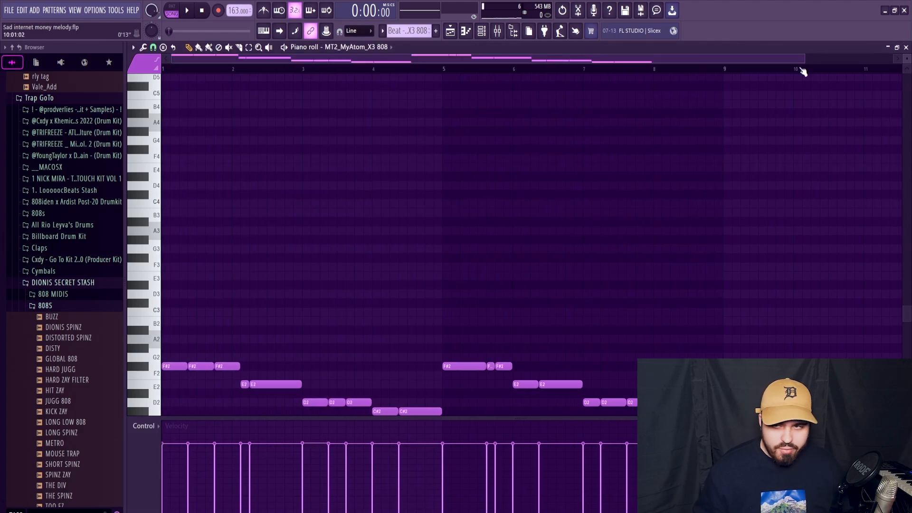
{"action": "left_click", "coordinate": [906, 47]}
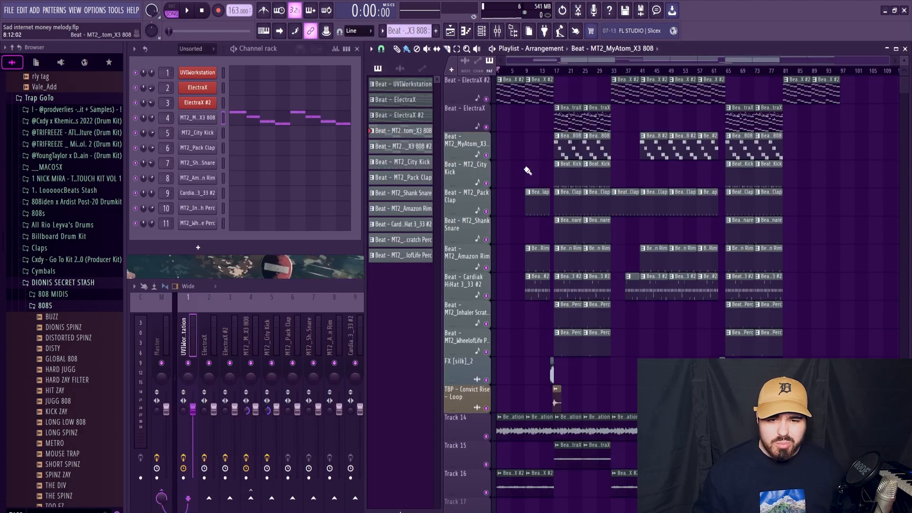
- Place the playhead at bar 9 and select the Cardiak HiHat 3_33 #2 pattern and its mixer track
{"action": "left_click", "coordinate": [526, 72]}
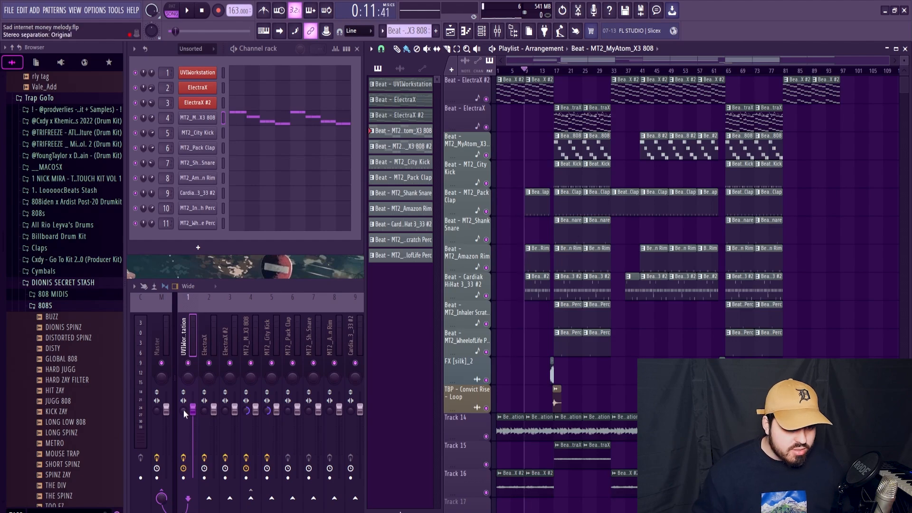
{"action": "left_click", "coordinate": [544, 287]}
{"action": "left_click", "coordinate": [291, 364]}
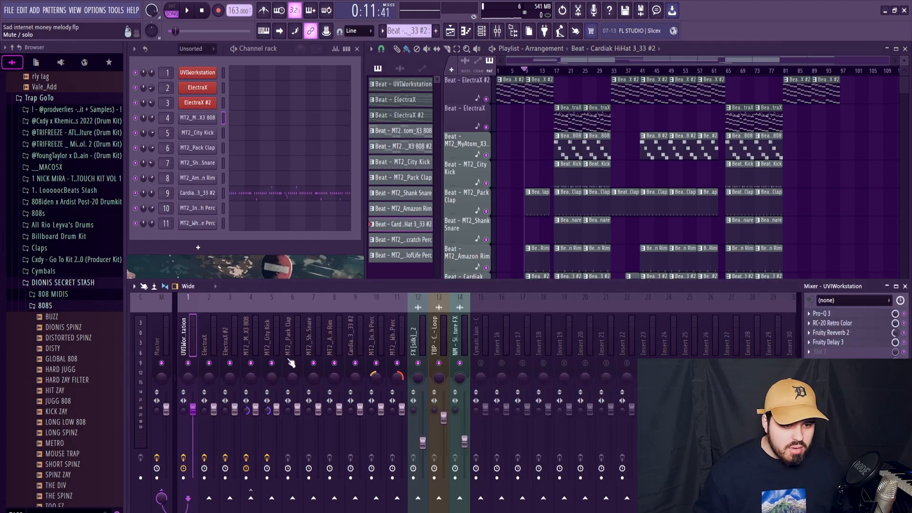
{"action": "left_click", "coordinate": [353, 328]}
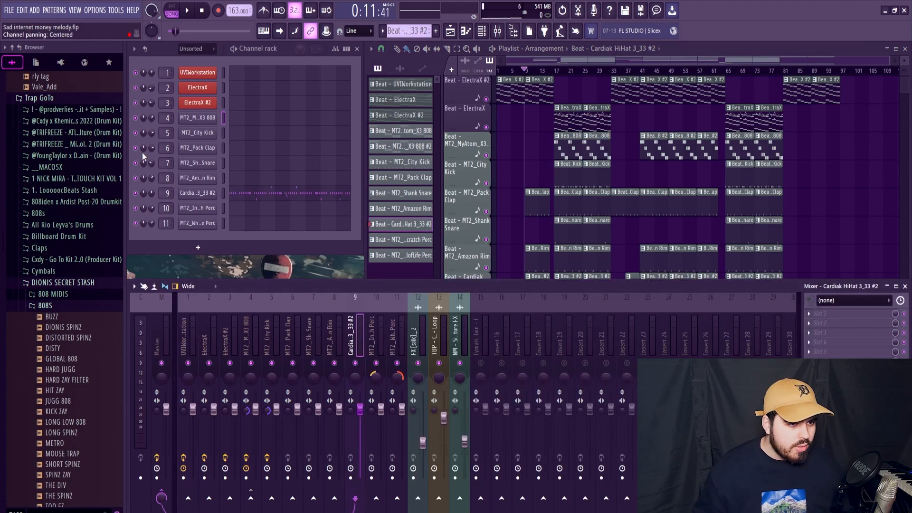
- Reset the channel volumes of the MT2_Inhaler Scratch and MT2_WheelofLife percussion channels to their defaults
{"action": "left_click", "coordinate": [196, 196]}
{"action": "right_click", "coordinate": [151, 208]}
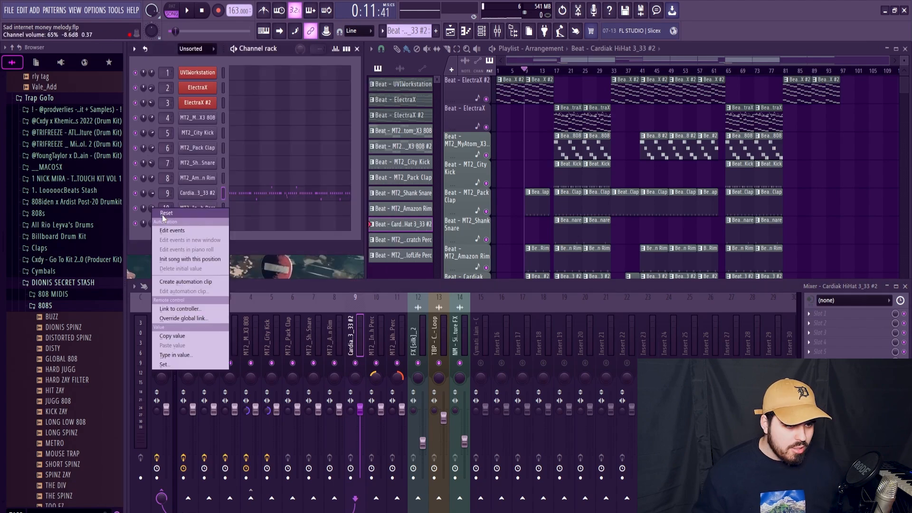
{"action": "left_click", "coordinate": [163, 212]}
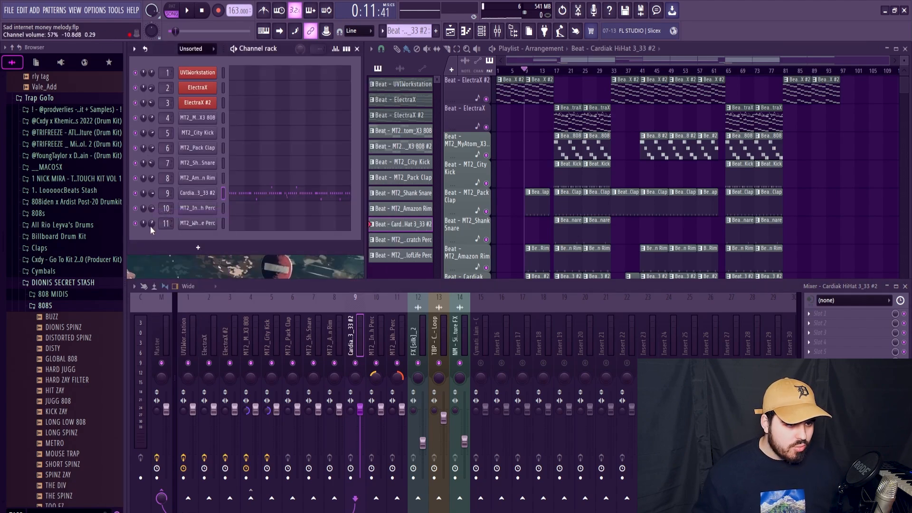
{"action": "right_click", "coordinate": [150, 225]}
{"action": "left_click", "coordinate": [162, 232]}
- Audition the arrangement from bar 9 to check the Cardiak HiHat level
{"action": "key", "text": "space"}
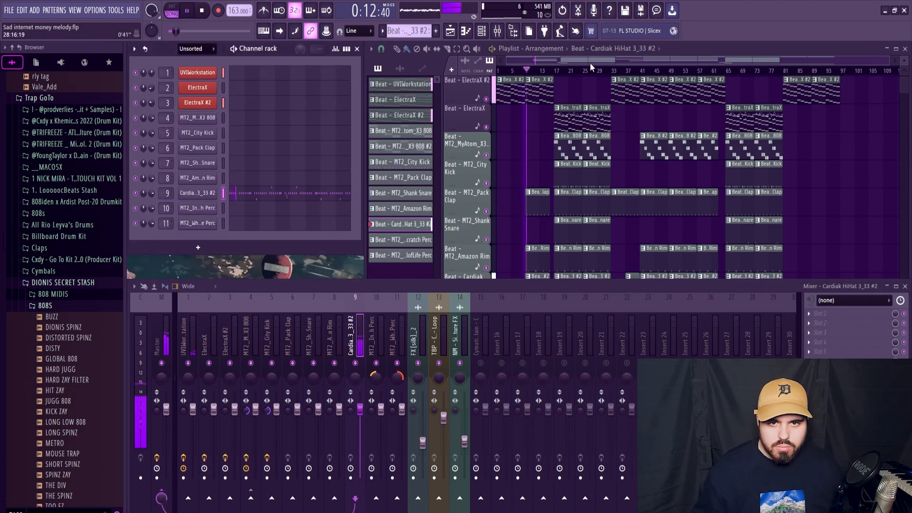
{"action": "left_click", "coordinate": [590, 63]}
{"action": "left_click", "coordinate": [358, 311]}
{"action": "key", "text": "space"}
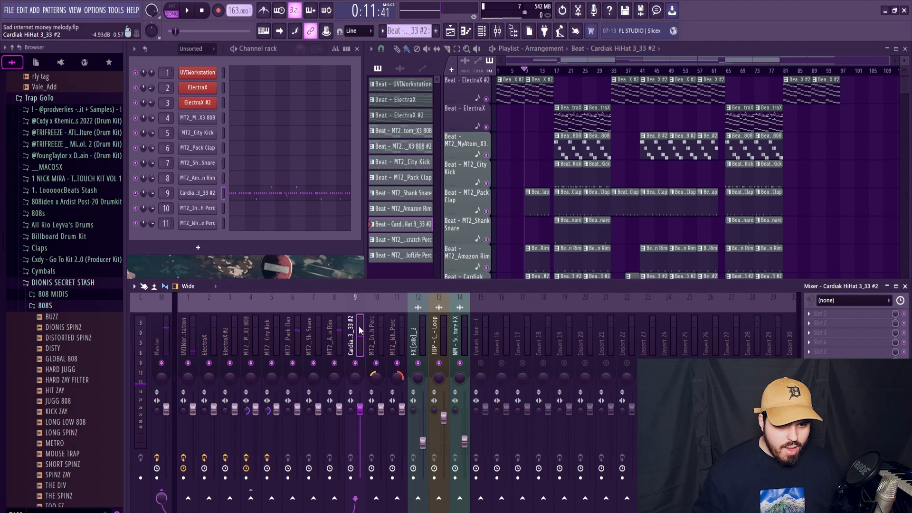
- Audition the MT2_Amazon Rim and lower its mixer volume to 75%
{"action": "left_click", "coordinate": [338, 342]}
{"action": "key", "text": "space"}
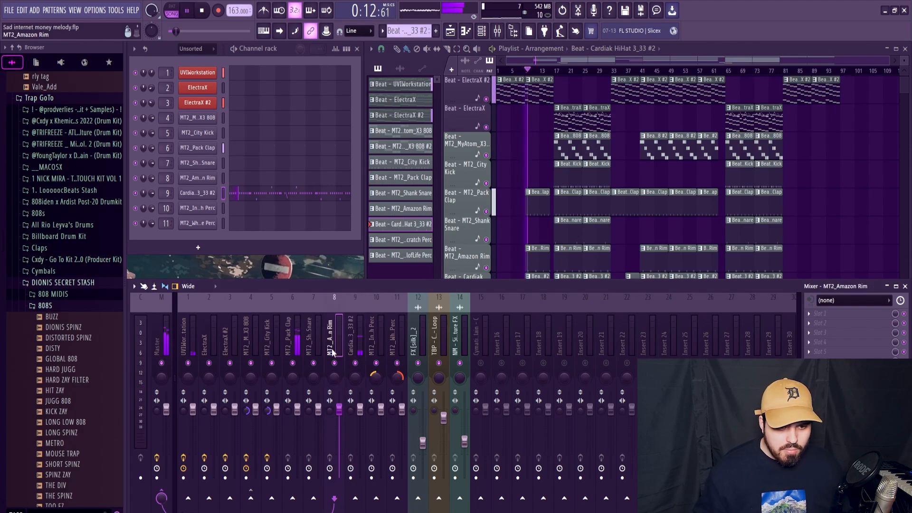
{"action": "key", "text": "space"}
{"action": "left_click_drag", "start_coordinate": [338, 408], "coordinate": [338, 421]}
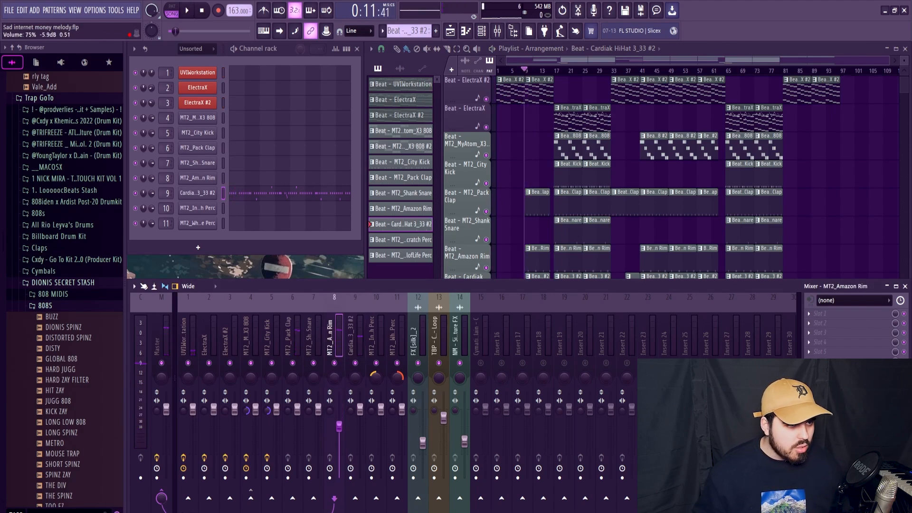
- Play from bar 9 again to check the MT2_Shank Snare and MT2_Pack Clap mixer tracks
{"action": "key", "text": "space"}
{"action": "left_click", "coordinate": [313, 343]}
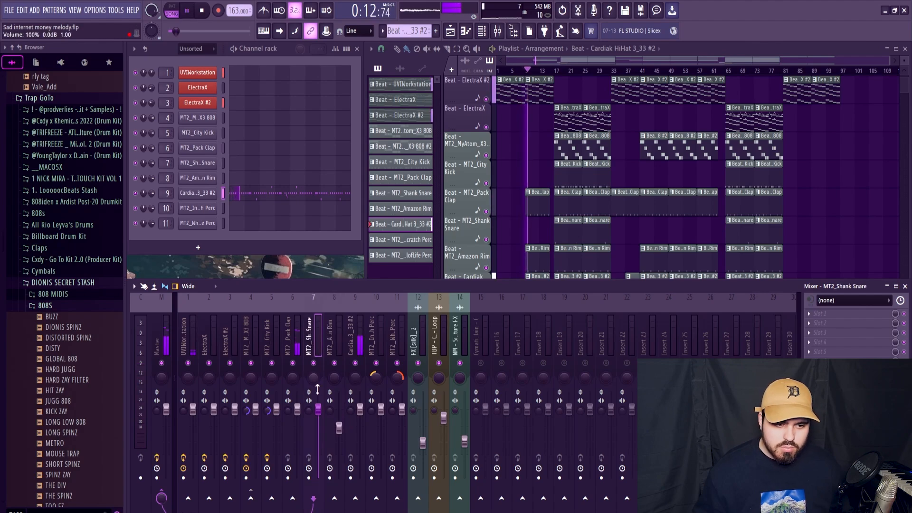
{"action": "left_click", "coordinate": [290, 351]}
{"action": "key", "text": "space"}
- Replace the MT2_Pack Clap sample with "rio - perfect clap" from the claps folder of All Rio Leyva's Drums
{"action": "left_click", "coordinate": [50, 227]}
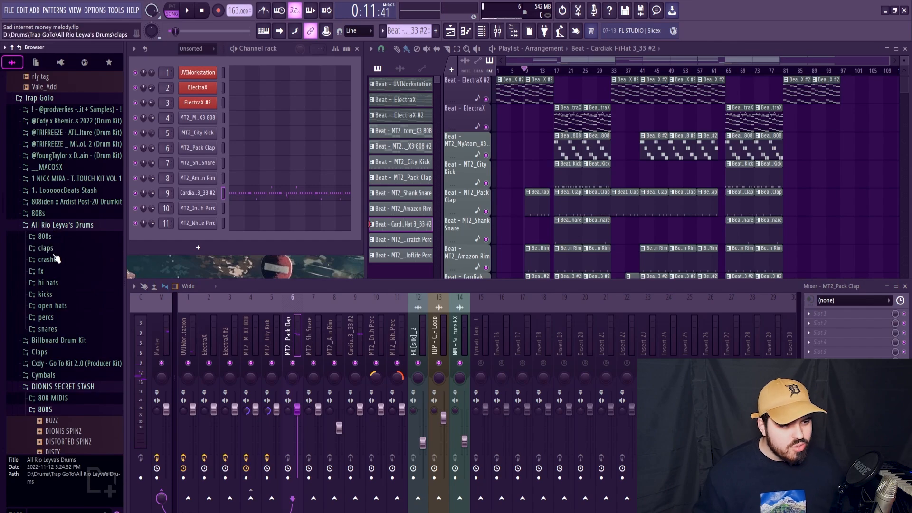
{"action": "left_click", "coordinate": [52, 249]}
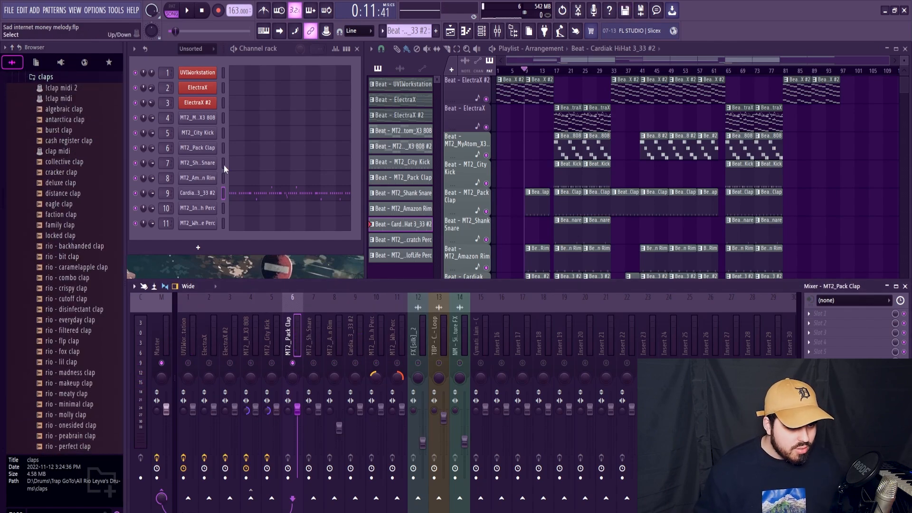
{"action": "left_click", "coordinate": [204, 148]}
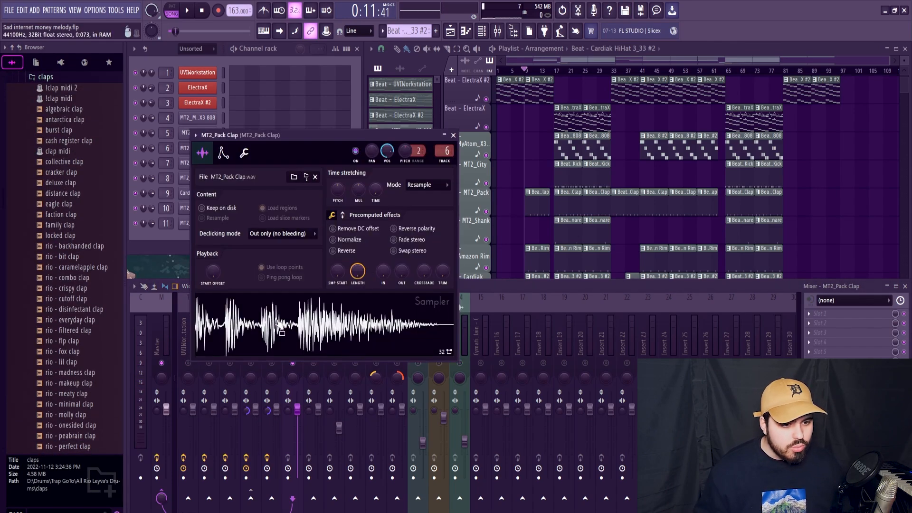
{"action": "left_click", "coordinate": [277, 321]}
{"action": "left_click", "coordinate": [328, 299]}
{"action": "left_click_drag", "start_coordinate": [72, 256], "coordinate": [205, 150]}
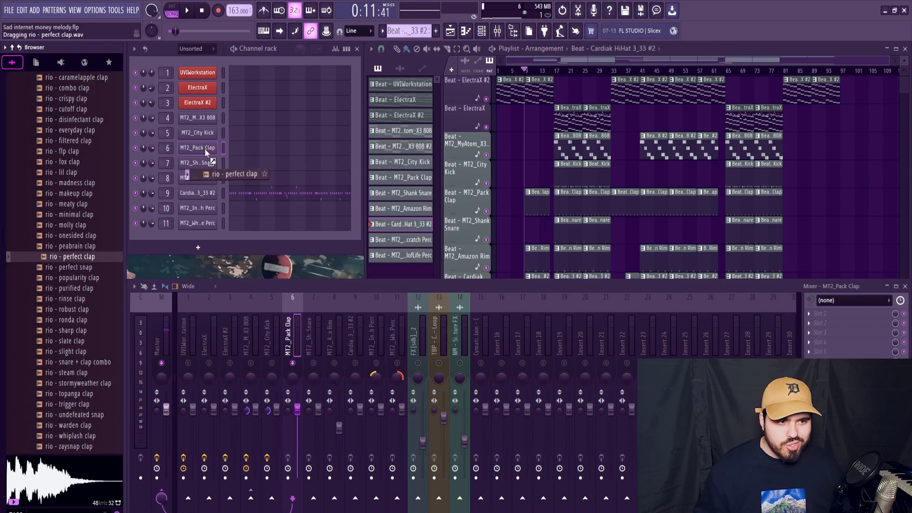
- Audition the new clap with the rim and hi-hat, raising the clap's mixer volume to about 104%
{"action": "key", "text": "space"}
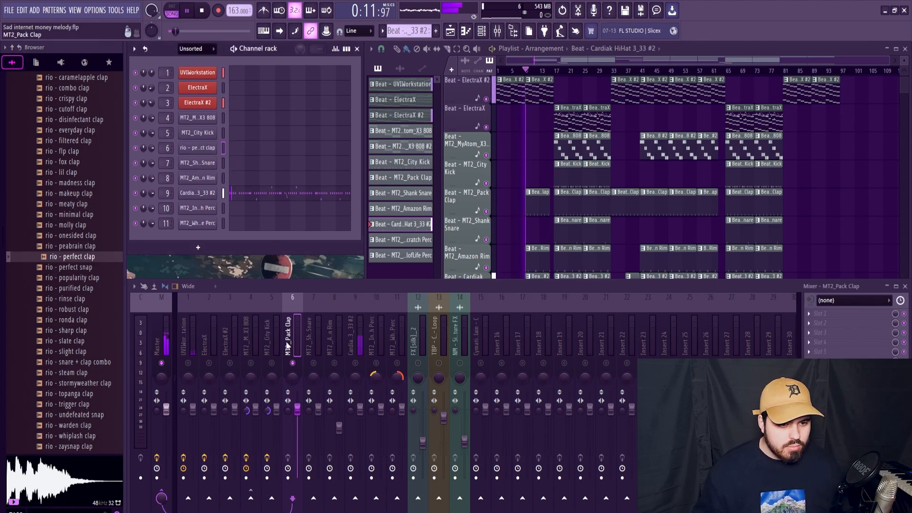
{"action": "key", "text": "space"}
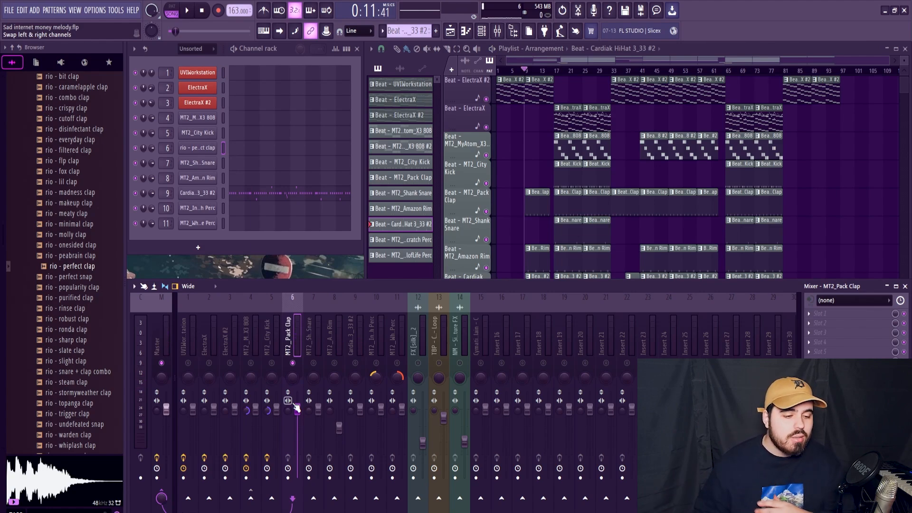
{"action": "key", "text": "space"}
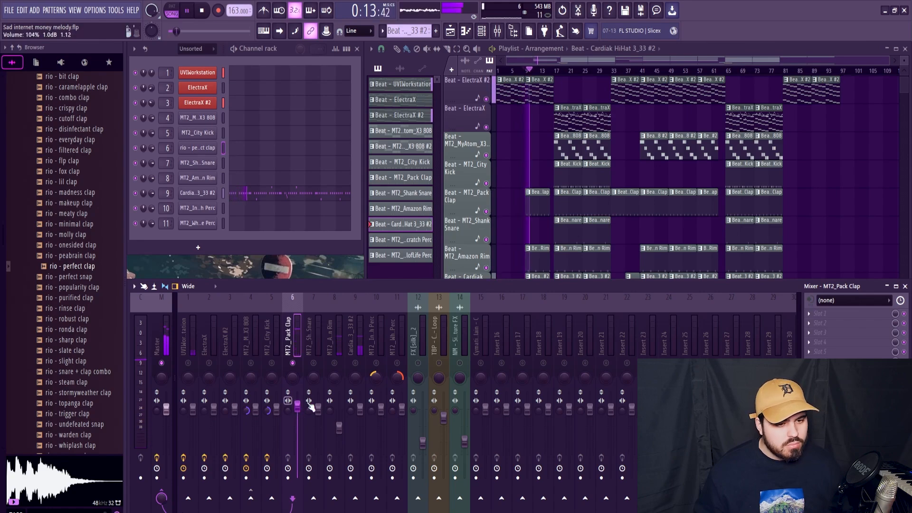
{"action": "left_click", "coordinate": [333, 332]}
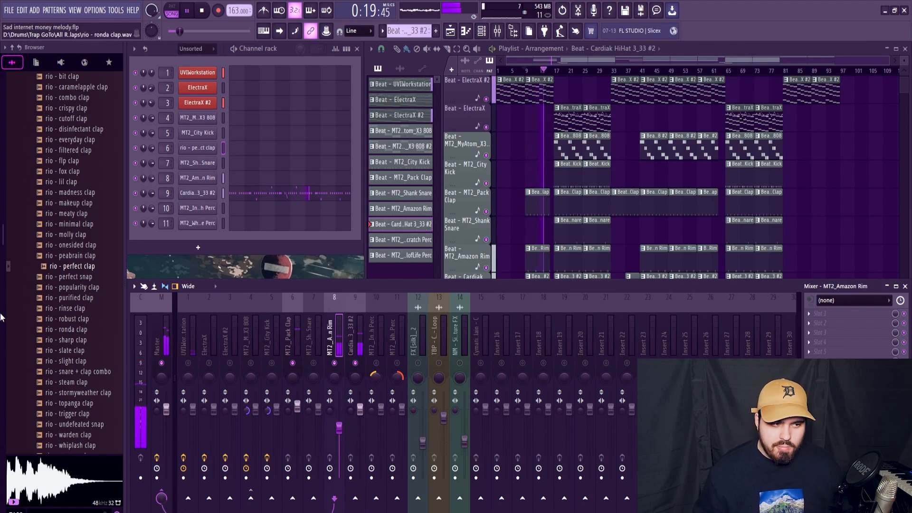
- Collapse the claps folder in the sample browser and stop playback
{"action": "scroll", "coordinate": [72, 280], "scroll_direction": "up", "scroll_amount": 8}
{"action": "scroll", "coordinate": [26, 250], "scroll_direction": "up", "scroll_amount": 2}
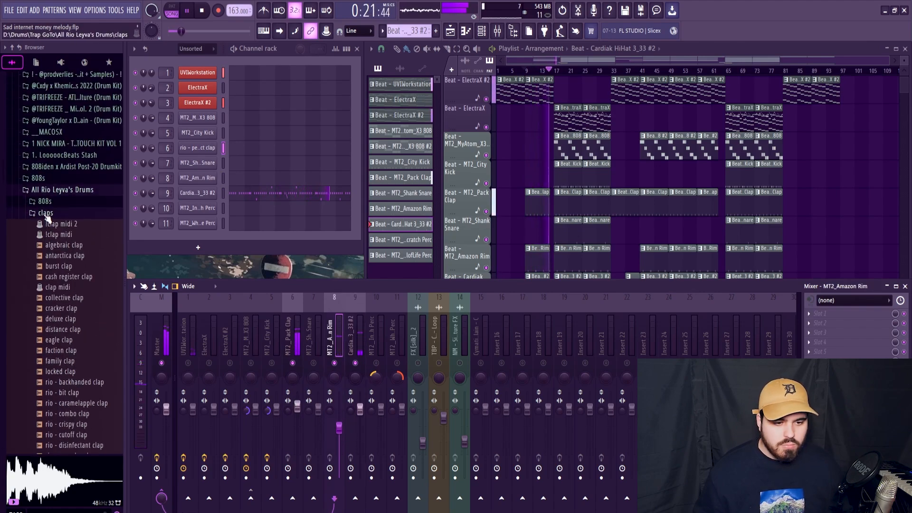
{"action": "left_click", "coordinate": [46, 212]}
{"action": "key", "text": "space"}
- Audition the full drum section of the arrangement from bar 17
{"action": "left_click", "coordinate": [577, 260]}
{"action": "scroll", "coordinate": [578, 223], "scroll_direction": "up", "scroll_amount": 4}
{"action": "key", "text": "space"}
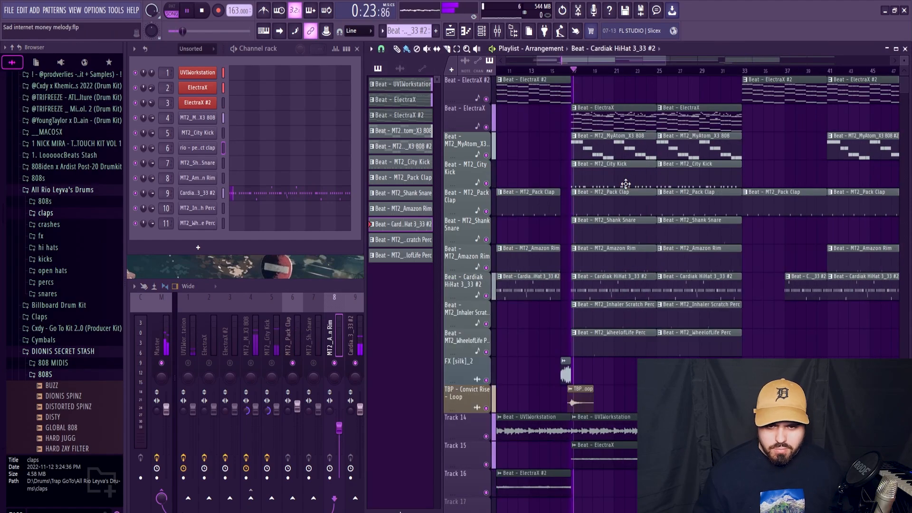
{"action": "key", "text": "space"}
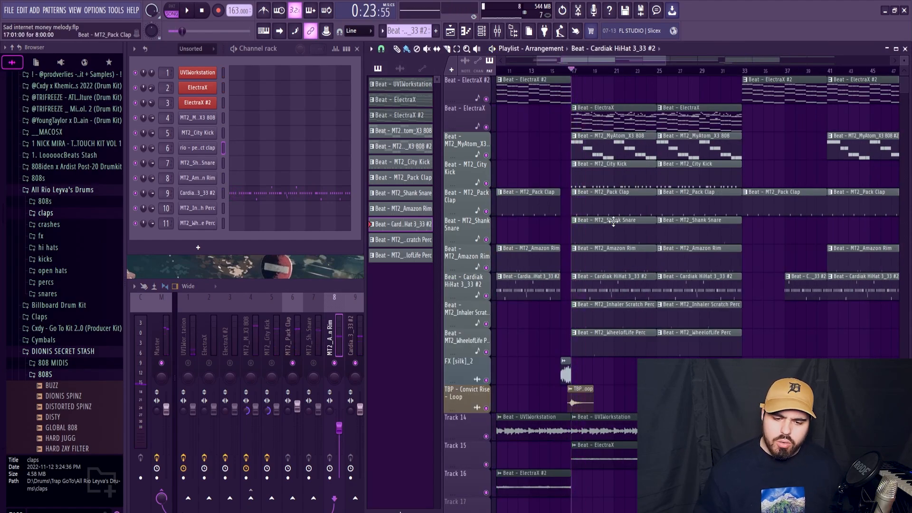
- Solo and play the ElectraX audio clip on Track 15, and route it to free mixer track 16
{"action": "scroll", "coordinate": [610, 226], "scroll_direction": "down", "scroll_amount": 2}
{"action": "key", "text": "space"}
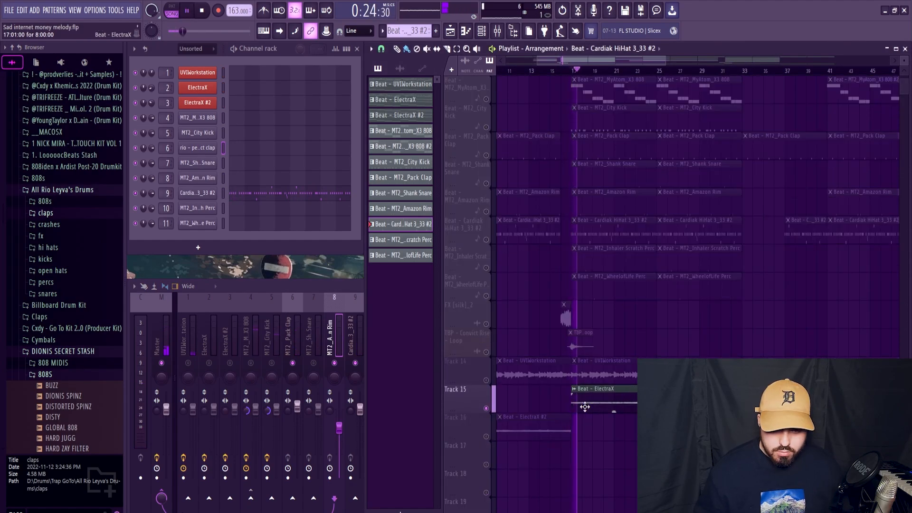
{"action": "double_click", "coordinate": [585, 407]}
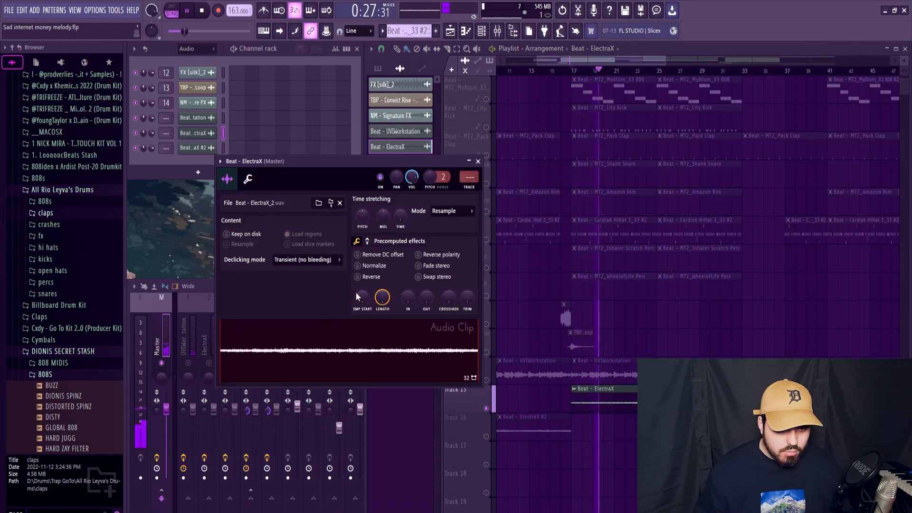
{"action": "key", "text": "space"}
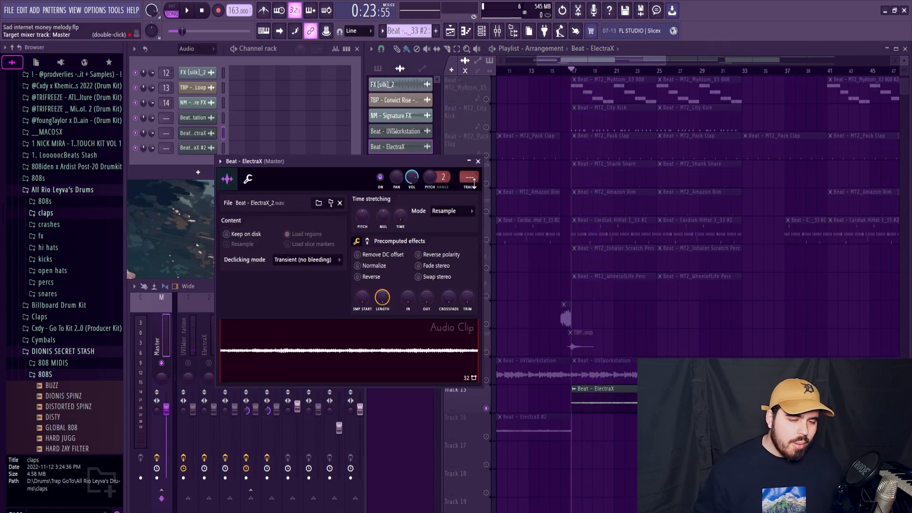
{"action": "double_click", "coordinate": [471, 186]}
{"action": "left_click", "coordinate": [478, 161]}
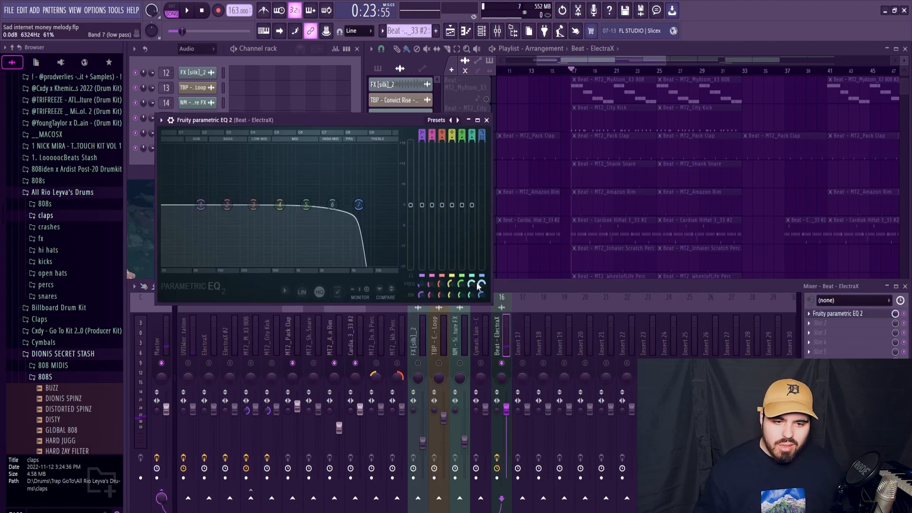
- Set the band 7 low-pass cutoff in the ElectraX track's Fruity parametric EQ 2 to about 8643 Hz while auditioning it
{"action": "left_click_drag", "start_coordinate": [481, 284], "coordinate": [481, 276]}
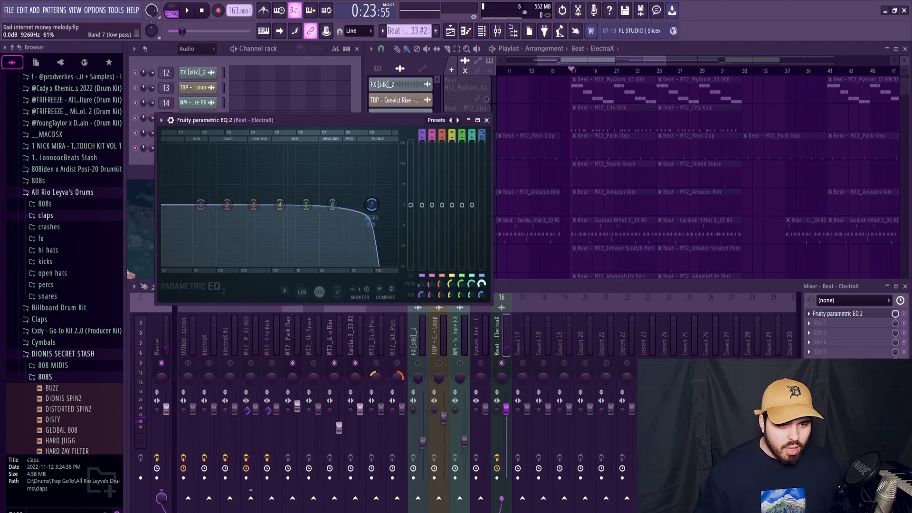
{"action": "key", "text": "space"}
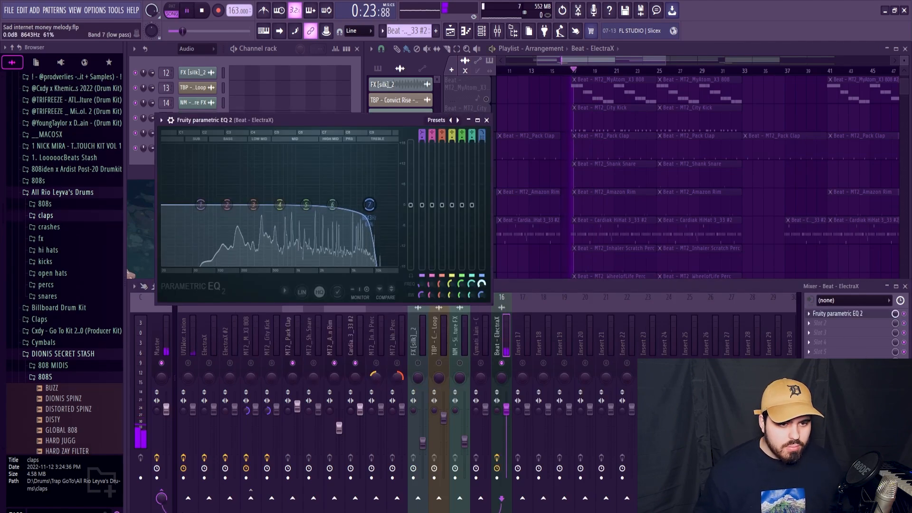
{"action": "left_click", "coordinate": [486, 120]}
{"action": "key", "text": "space"}
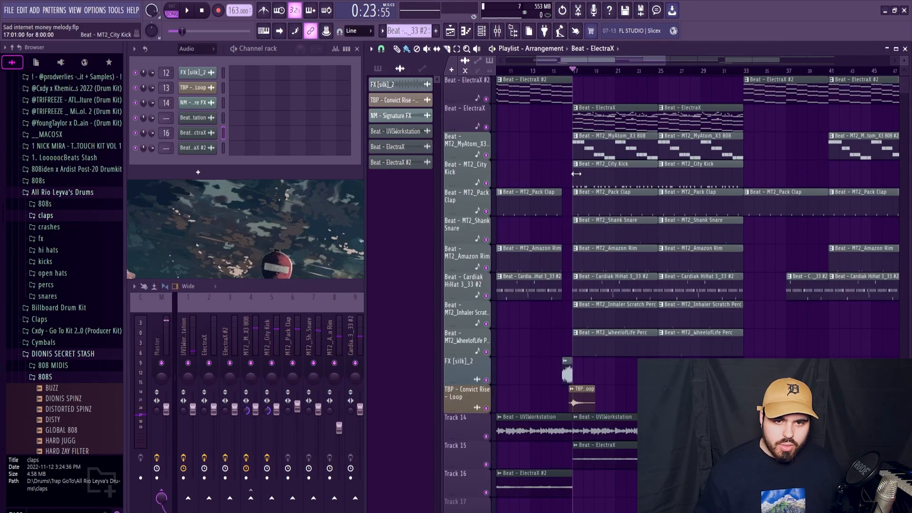
- Mute the MyAtom_X3 808 and City Kick playlist tracks, and preview the Amazon Rim sample in its sampler
{"action": "left_click", "coordinate": [486, 182]}
{"action": "left_click", "coordinate": [486, 155]}
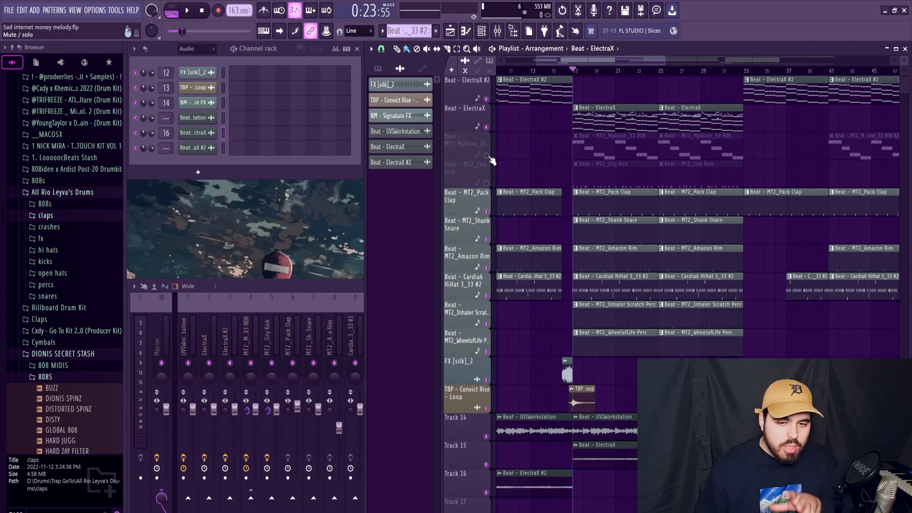
{"action": "left_click", "coordinate": [631, 248]}
{"action": "left_click", "coordinate": [197, 178]}
{"action": "left_click", "coordinate": [272, 306]}
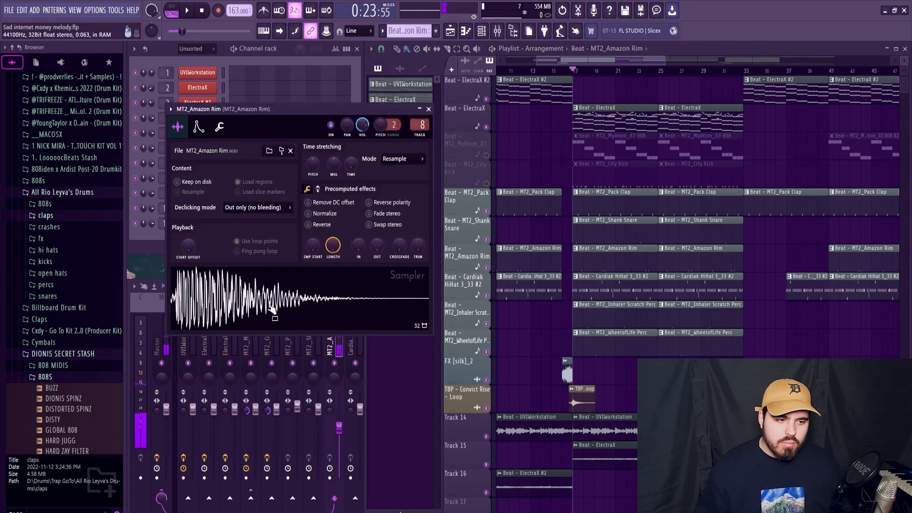
{"action": "left_click", "coordinate": [428, 108]}
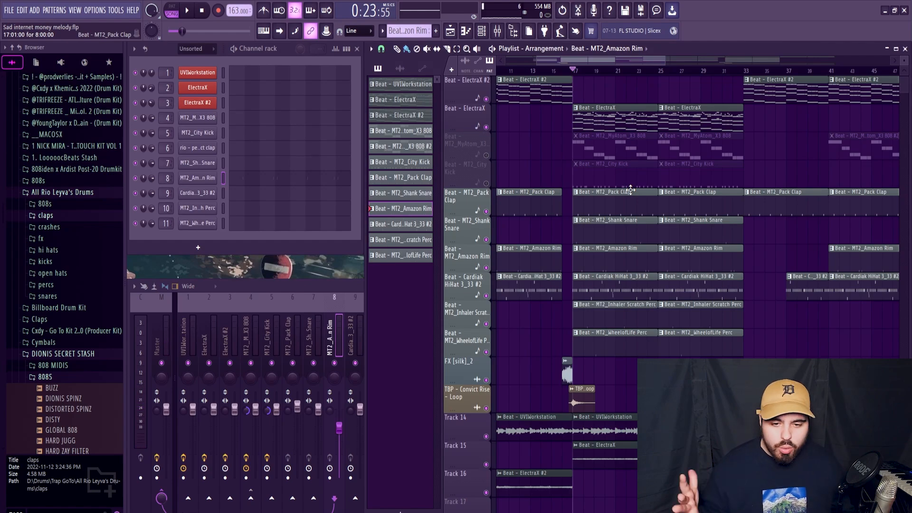
- Select the Inhaler Scratch Perc pattern and preview its sample in the channel sampler
{"action": "left_click", "coordinate": [623, 305]}
{"action": "left_click", "coordinate": [212, 208]}
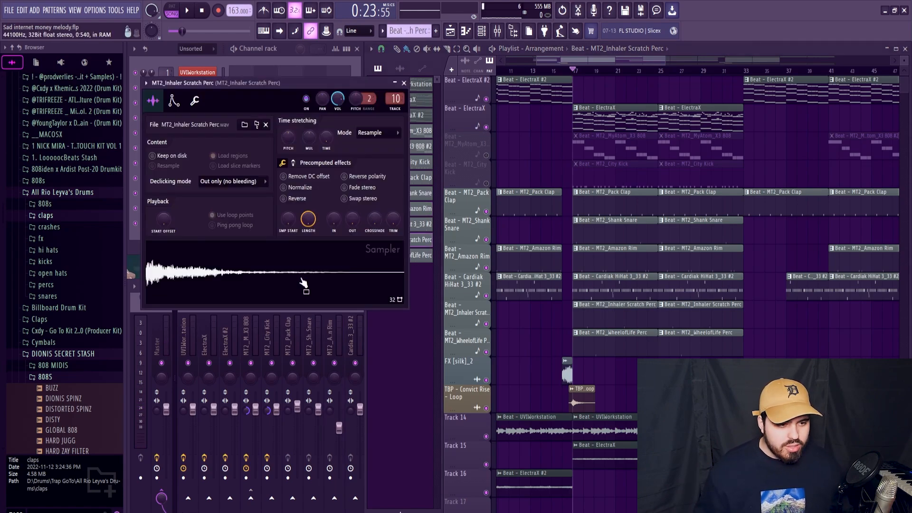
{"action": "left_click", "coordinate": [303, 284]}
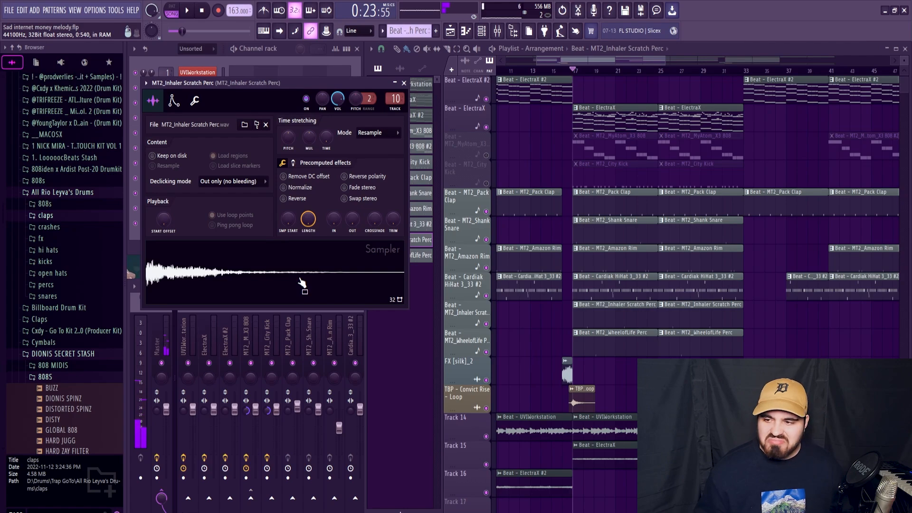
{"action": "left_click", "coordinate": [404, 83]}
- Preview the WheelofLife Perc sample and listen to its pattern within the arrangement from bar 17
{"action": "left_click", "coordinate": [617, 333]}
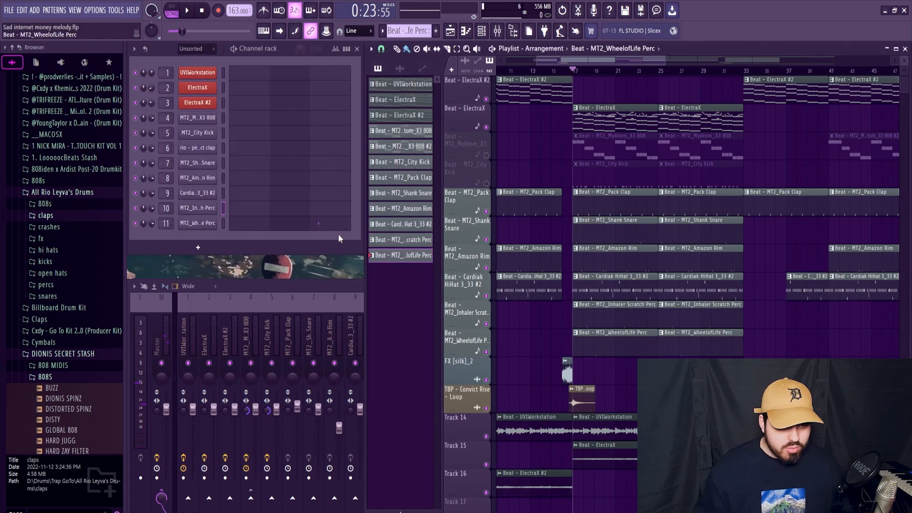
{"action": "left_click", "coordinate": [193, 225]}
{"action": "left_click", "coordinate": [306, 291]}
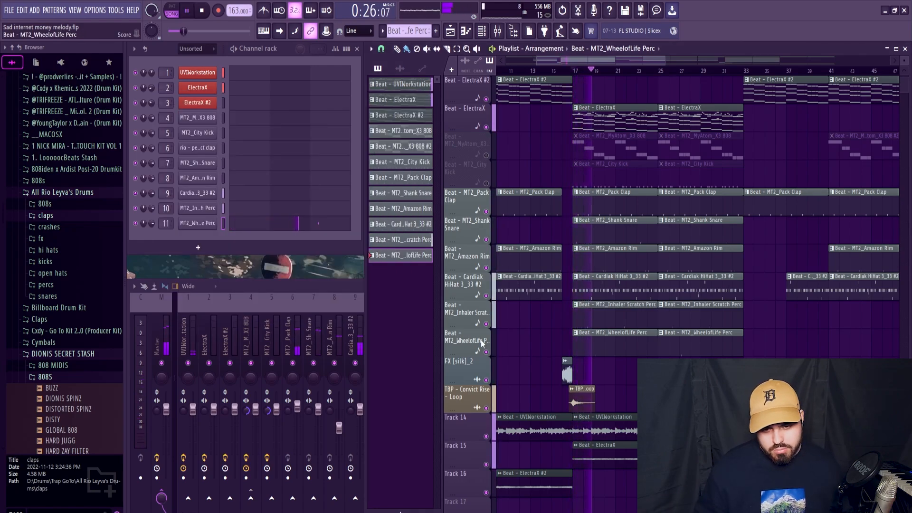
{"action": "key", "text": "space"}
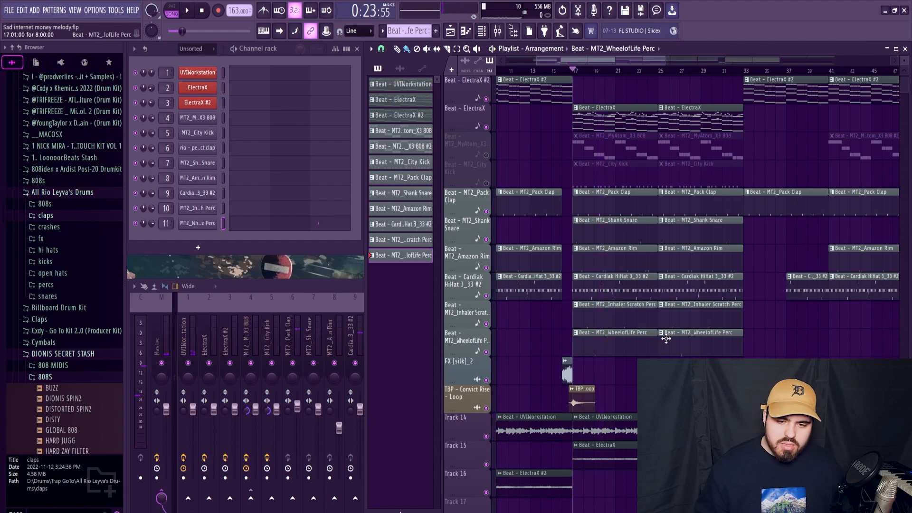
{"action": "left_click_drag", "start_coordinate": [762, 300], "coordinate": [574, 355]}
- Select the Shank Snare pattern, check its sampler channel and audition it in the arrangement from bar 17
{"action": "left_click", "coordinate": [597, 238]}
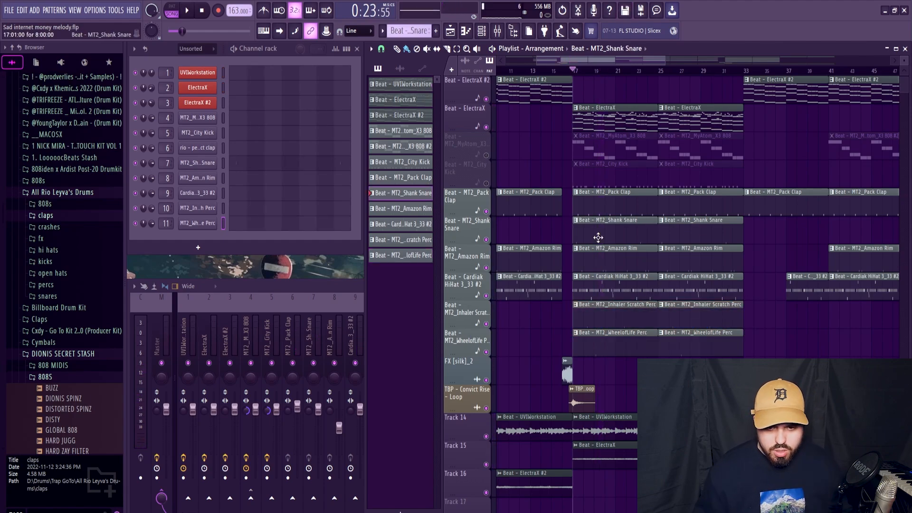
{"action": "left_click", "coordinate": [197, 163]}
{"action": "key", "text": "Escape"}
{"action": "key", "text": "space"}
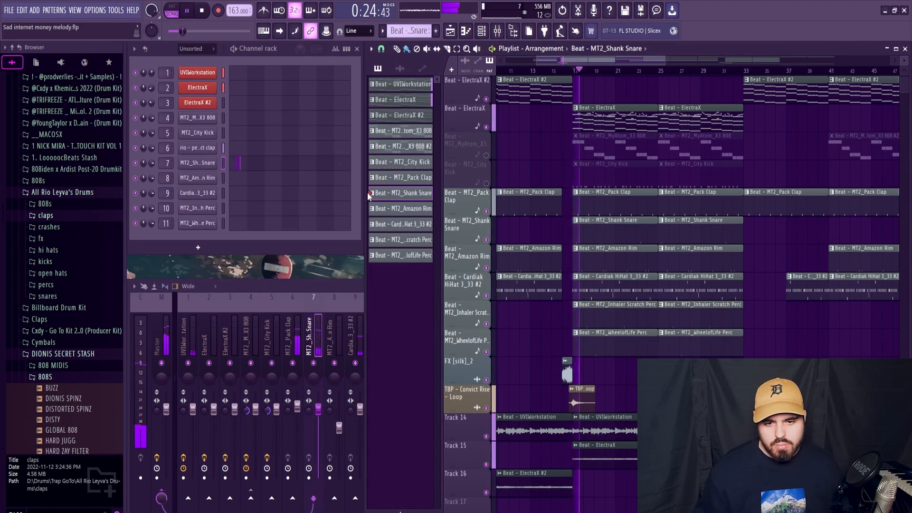
{"action": "key", "text": "space"}
- Replace the Shank Snare sample with "rio - accent snare" from All Rio Leyva's Drums snares folder and audition it
{"action": "left_click", "coordinate": [45, 377]}
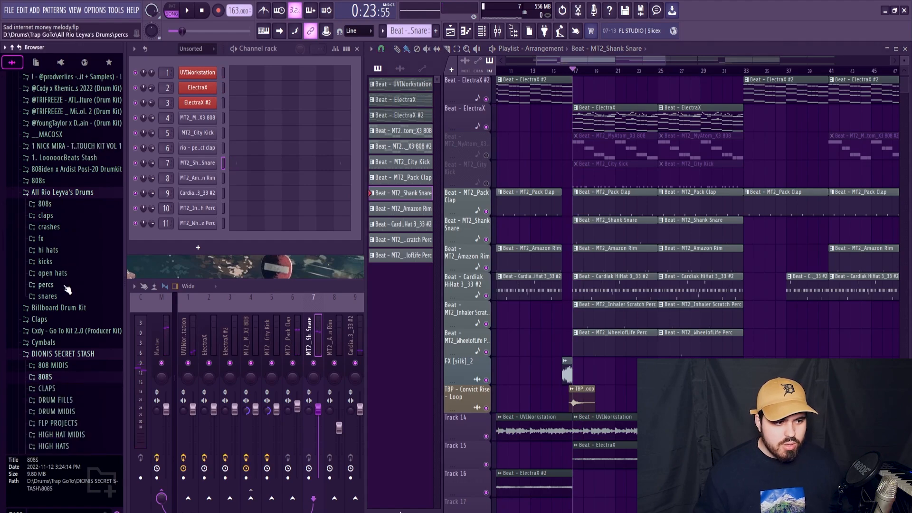
{"action": "left_click", "coordinate": [48, 296]}
{"action": "scroll", "coordinate": [87, 216], "scroll_direction": "down", "scroll_amount": 3}
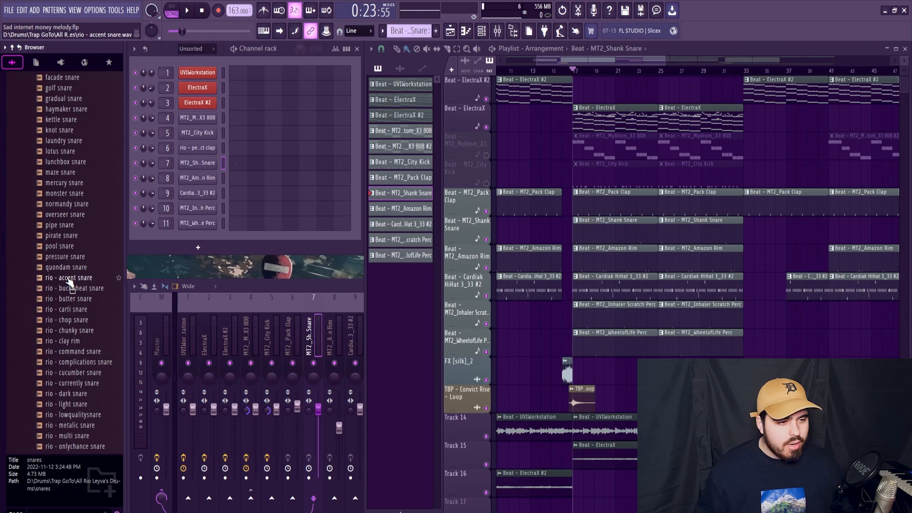
{"action": "left_click_drag", "start_coordinate": [69, 279], "coordinate": [198, 163]}
{"action": "key", "text": "space"}
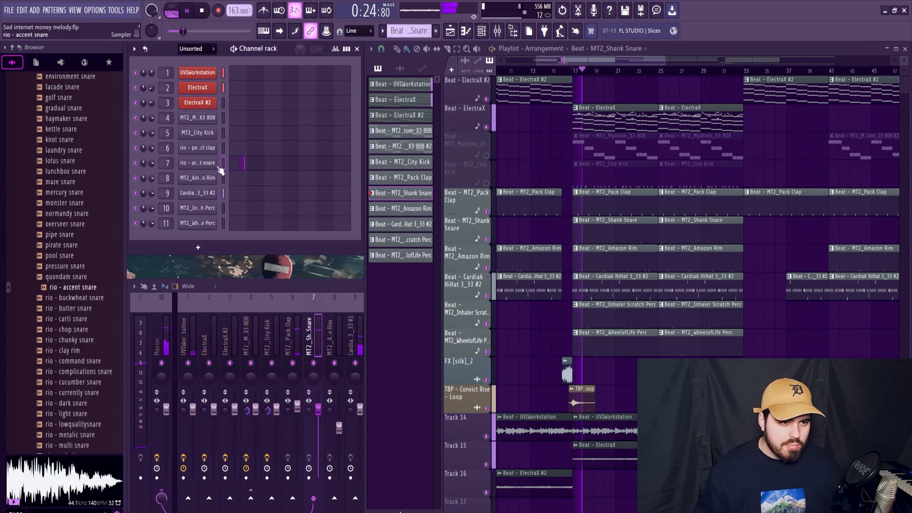
{"action": "key", "text": "space"}
- In the accent snare's piano roll, add a C5 note early in bar 3, audition it and remove the bar 7 note
{"action": "key", "text": "F7"}
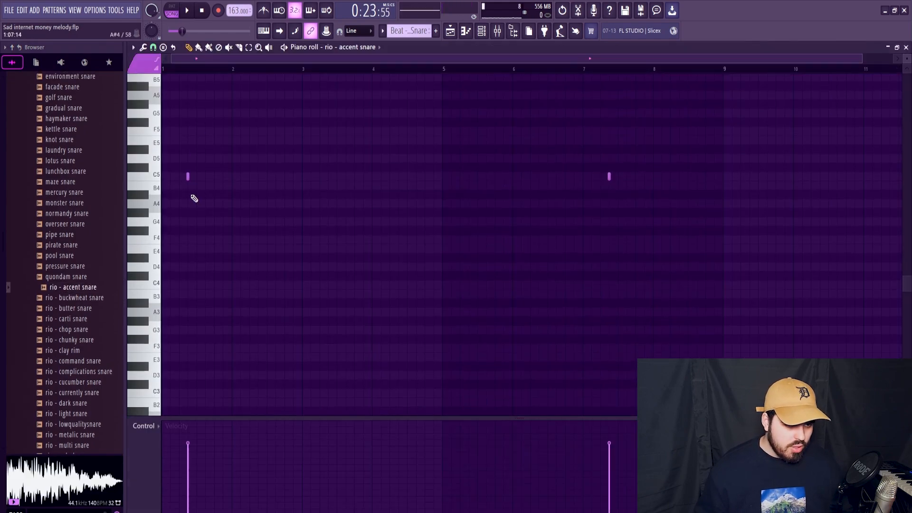
{"action": "left_click", "coordinate": [311, 176]}
{"action": "key", "text": "space"}
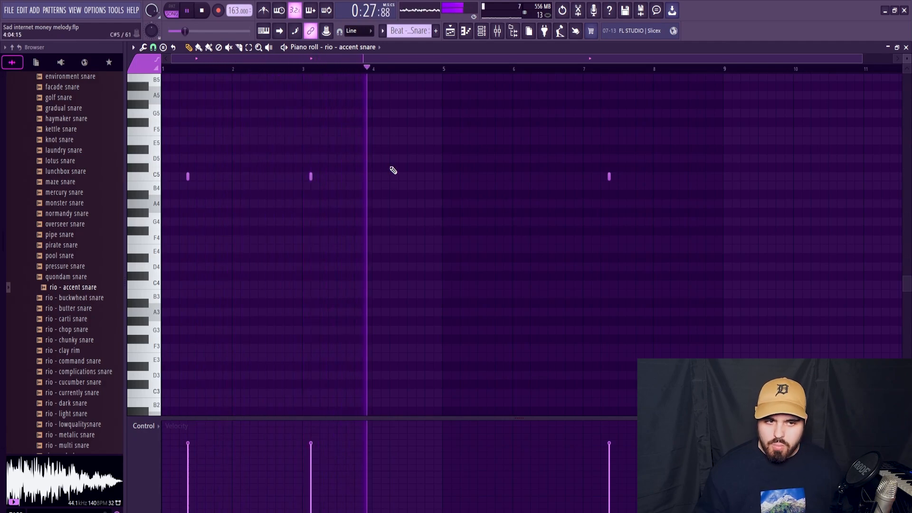
{"action": "key", "text": "space"}
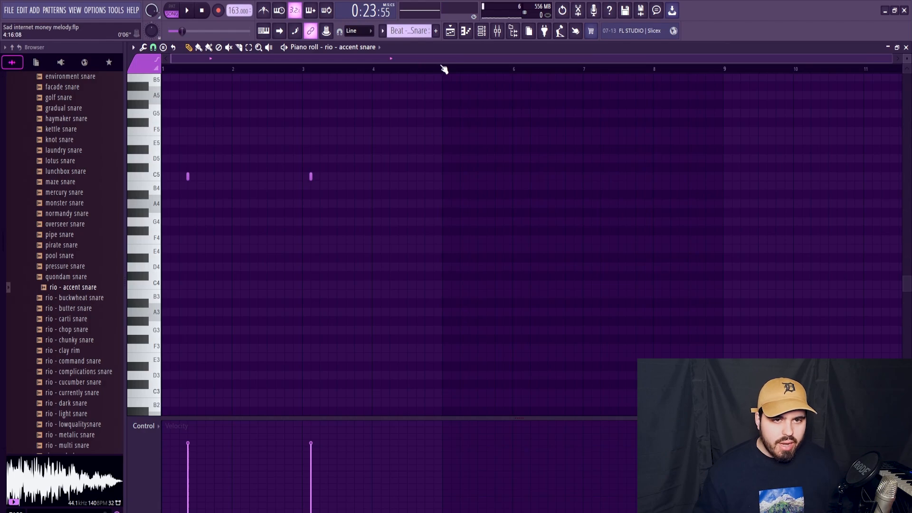
- Duplicate the first four bars of accent snare notes into bars 5 to 8
{"action": "left_click_drag", "start_coordinate": [442, 69], "coordinate": [163, 69]}
{"action": "key", "text": "ctrl+b"}
{"action": "key", "text": "ctrl+d"}
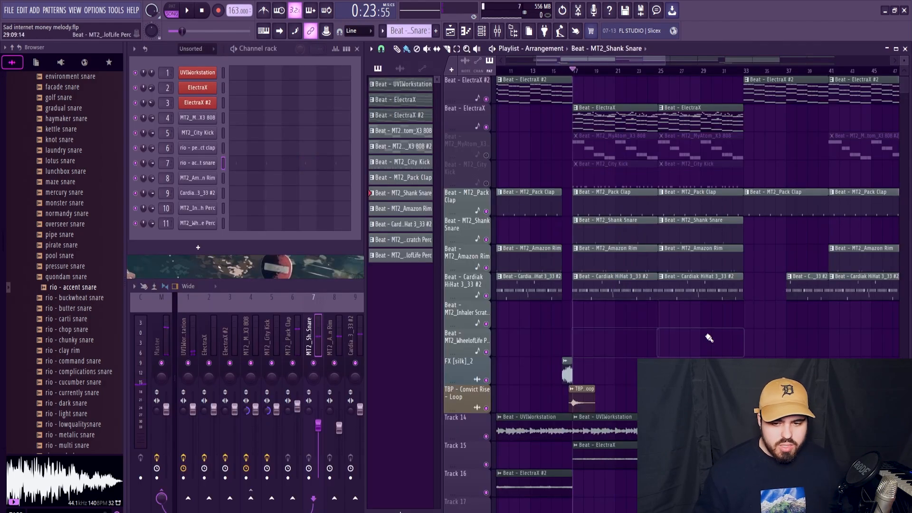
- Unmute the MyAtom_X3 808 playlist track and open the sampler channel of its first pattern
{"action": "scroll", "coordinate": [708, 337], "scroll_direction": "down", "scroll_amount": 3}
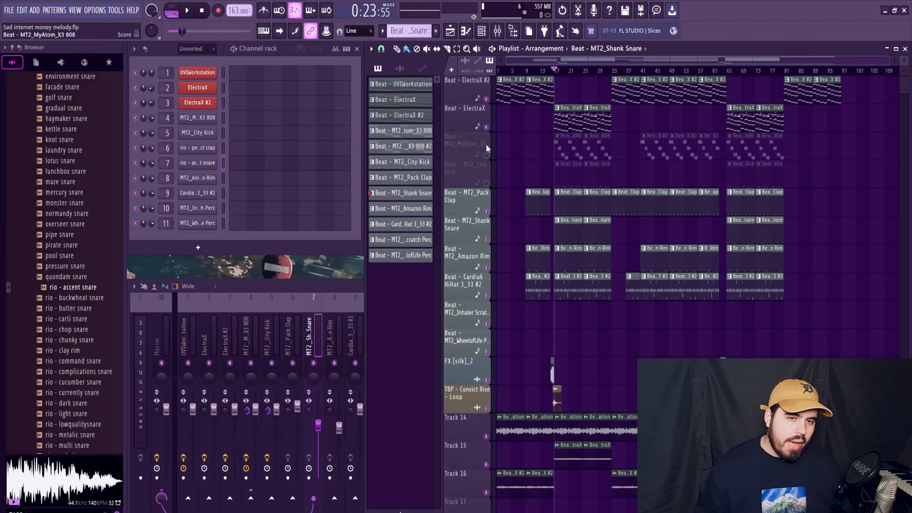
{"action": "left_click", "coordinate": [562, 149]}
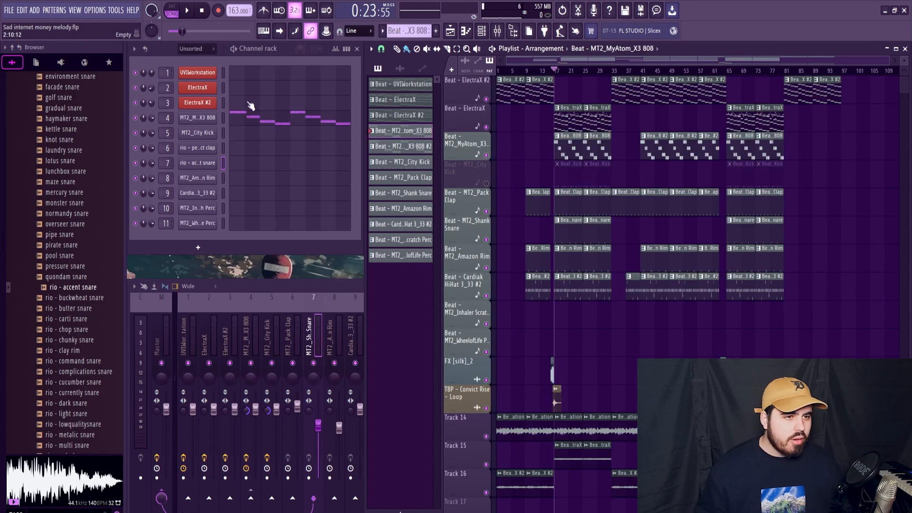
{"action": "left_click", "coordinate": [203, 122]}
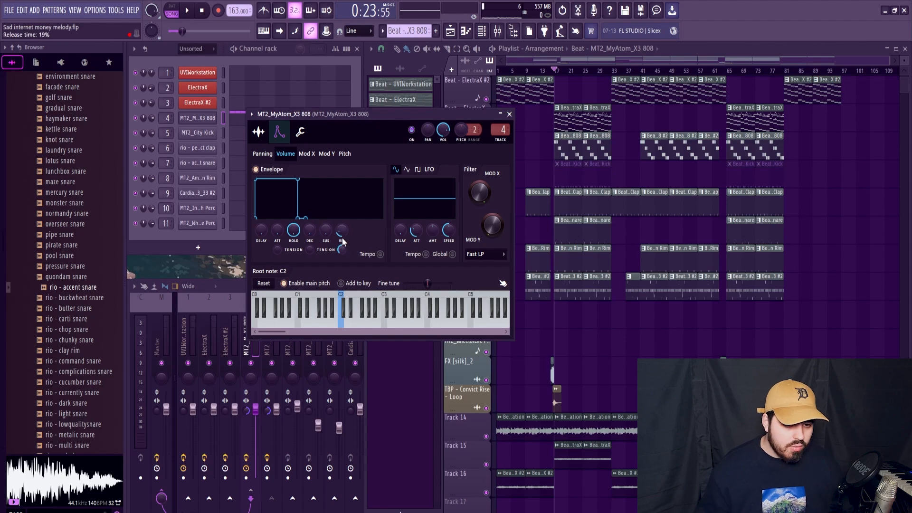
- Check the 808's polyphony and cut group settings, and preview its sample waveform
{"action": "left_click", "coordinate": [307, 133]}
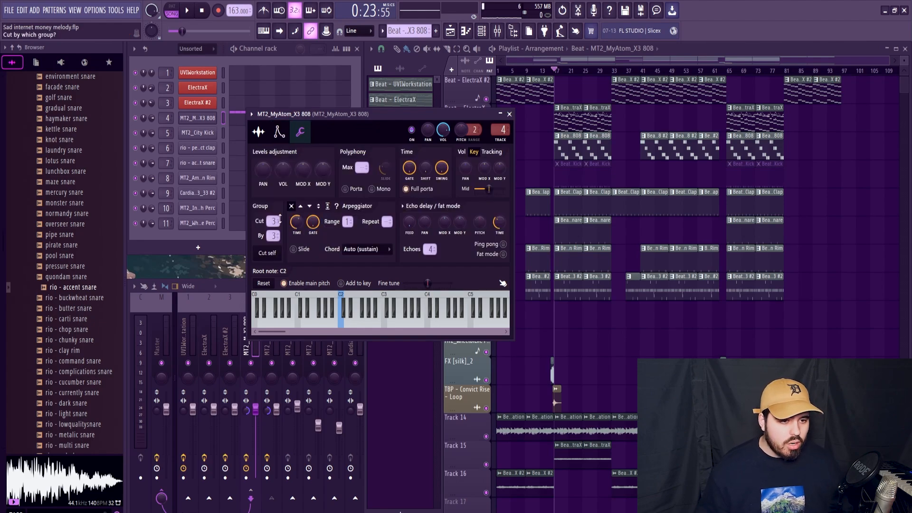
{"action": "left_click", "coordinate": [258, 132]}
{"action": "left_click", "coordinate": [403, 298]}
{"action": "left_click", "coordinate": [314, 301]}
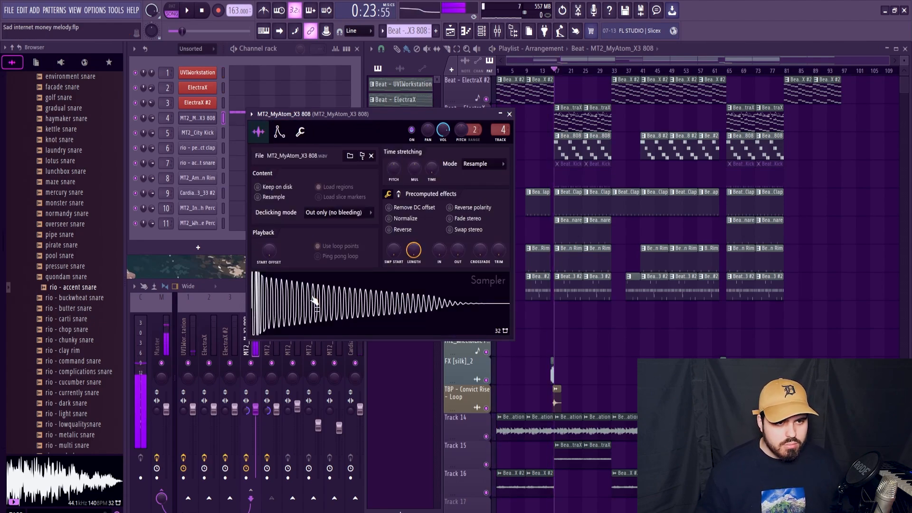
- Open the 808 sample in the Edison audio editor, run pitch detection on it and close the editor
{"action": "right_click", "coordinate": [325, 279]}
{"action": "left_click", "coordinate": [365, 326]}
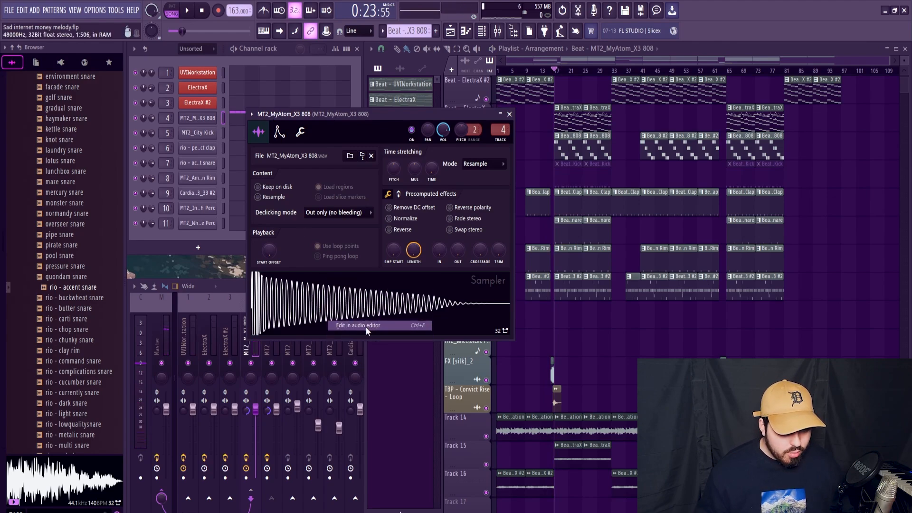
{"action": "left_click", "coordinate": [263, 203]}
{"action": "left_click", "coordinate": [297, 340]}
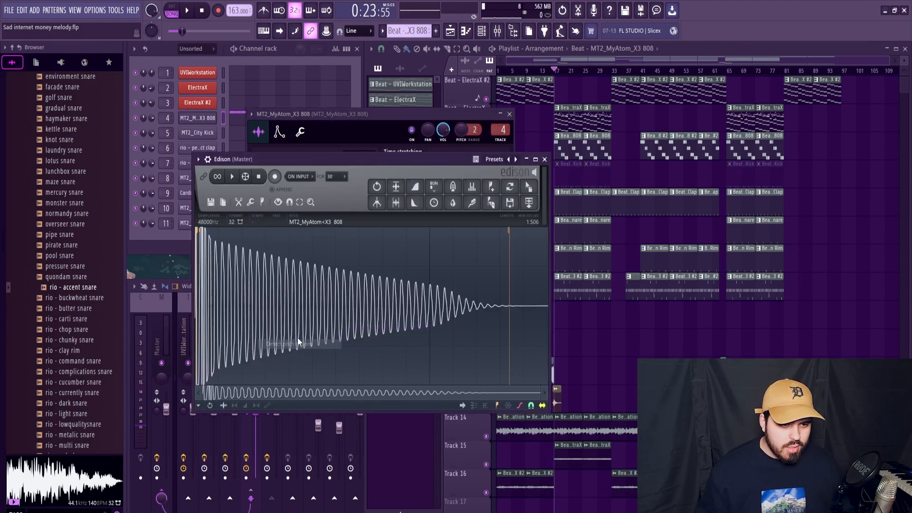
{"action": "left_click", "coordinate": [544, 159]}
- Show the 808's precomputed EQ effects, and remove Thermal and Pro-Q 3 from its mixer track
{"action": "left_click", "coordinate": [399, 195]}
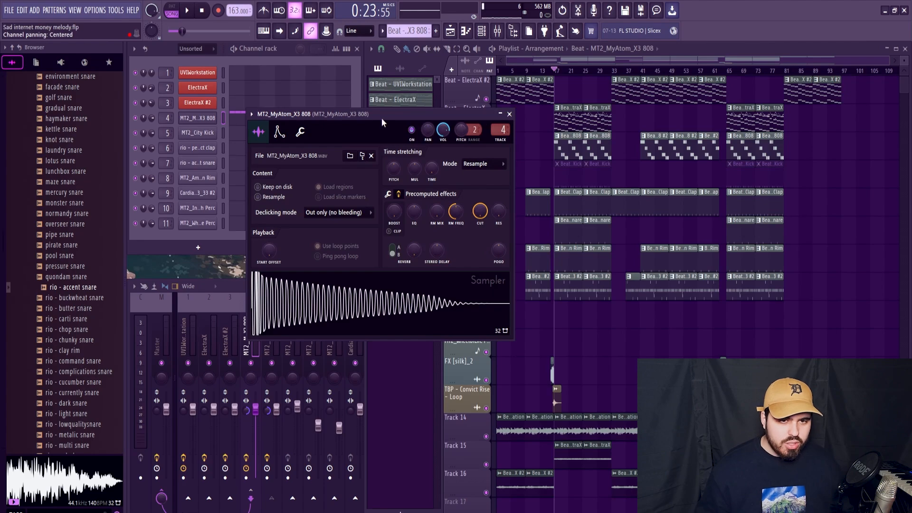
{"action": "left_click_drag", "start_coordinate": [381, 118], "coordinate": [484, 100]}
{"action": "left_click", "coordinate": [253, 334]}
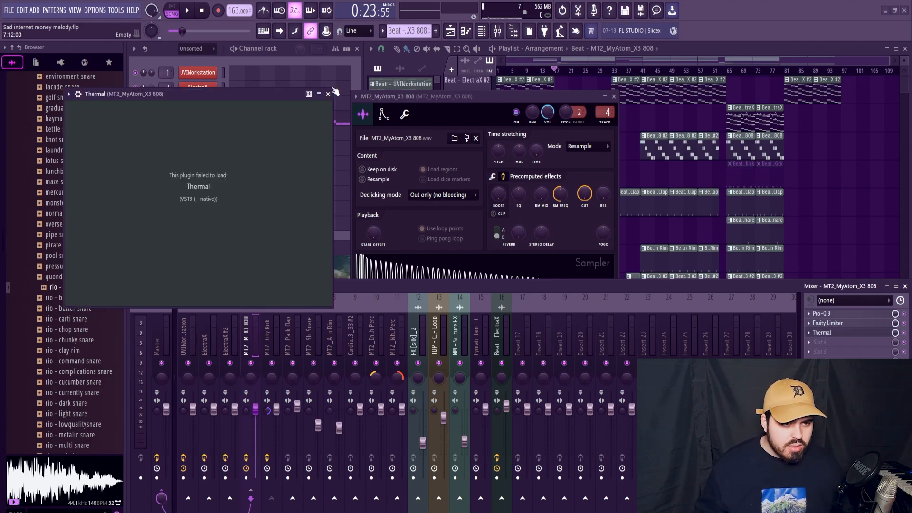
{"action": "left_click", "coordinate": [327, 93]}
{"action": "left_click", "coordinate": [809, 332]}
{"action": "left_click", "coordinate": [830, 321]}
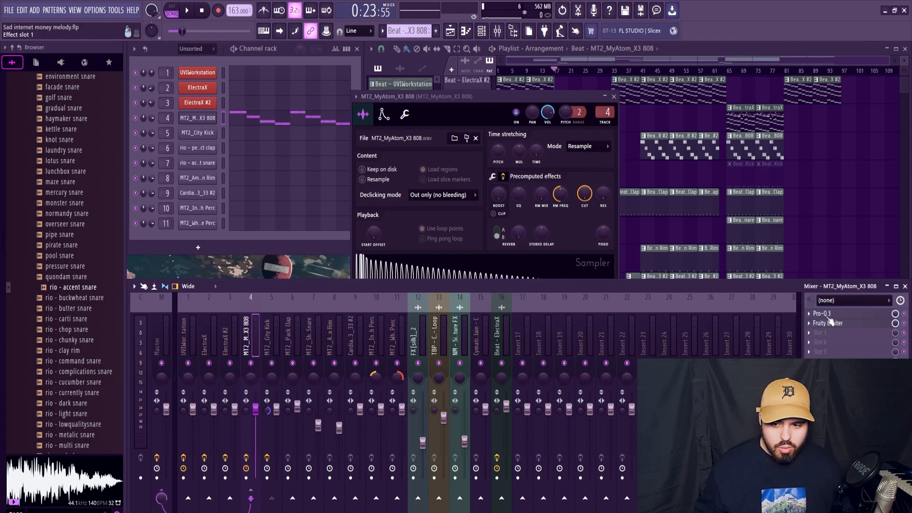
{"action": "left_click", "coordinate": [829, 315]}
{"action": "left_click", "coordinate": [829, 293]}
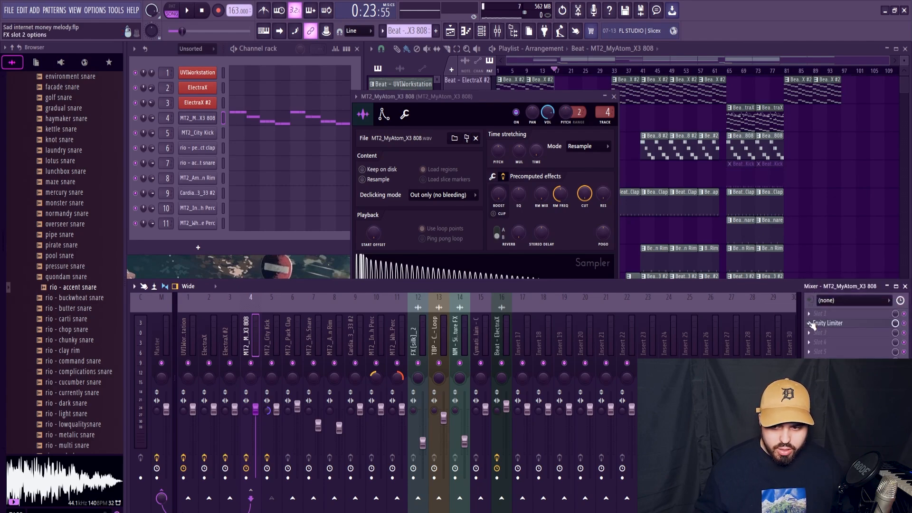
- Inspect the Fruity Limiter on the 808's mixer track, and remove it from the effect chain
{"action": "left_click", "coordinate": [827, 323]}
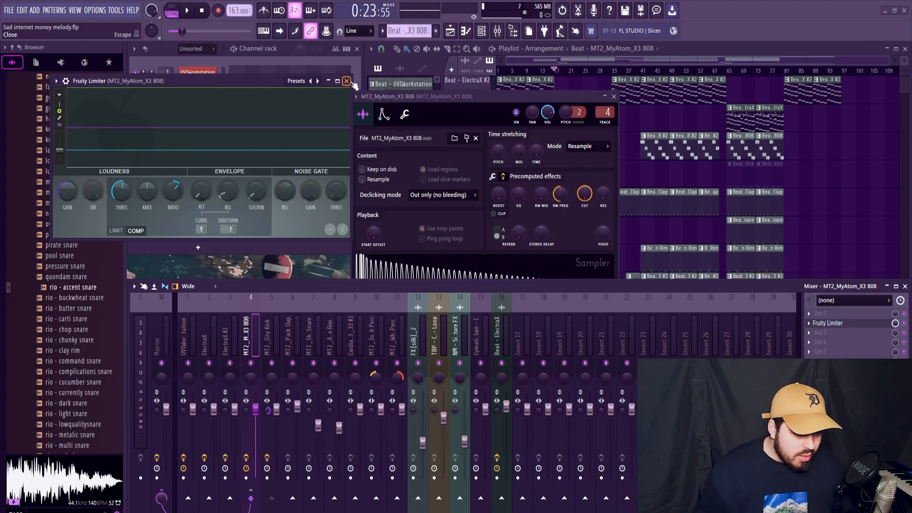
{"action": "left_click", "coordinate": [347, 81]}
{"action": "left_click_drag", "start_coordinate": [472, 95], "coordinate": [466, 66]}
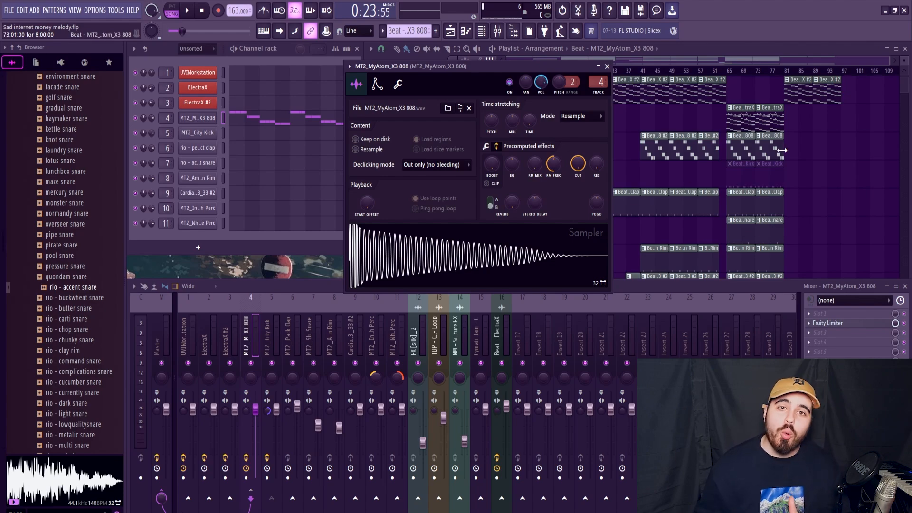
{"action": "left_click", "coordinate": [607, 66]}
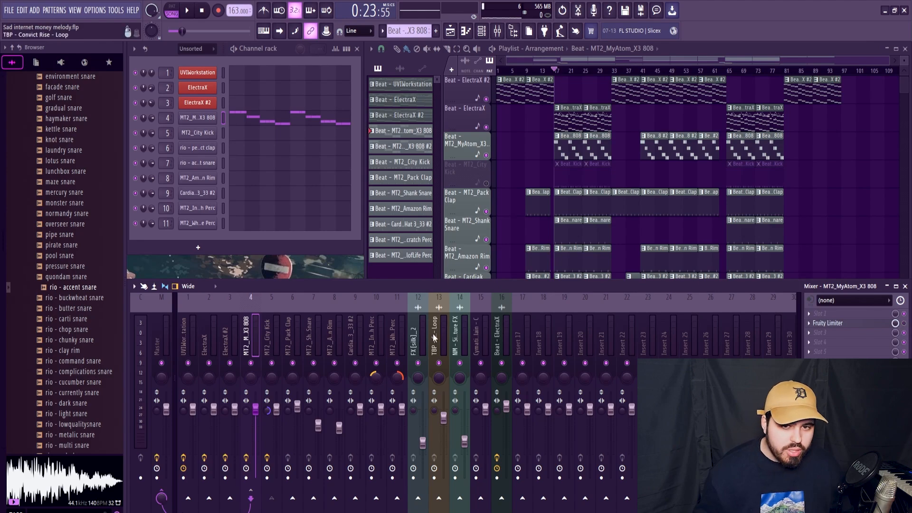
{"action": "left_click", "coordinate": [809, 323]}
{"action": "left_click", "coordinate": [818, 294]}
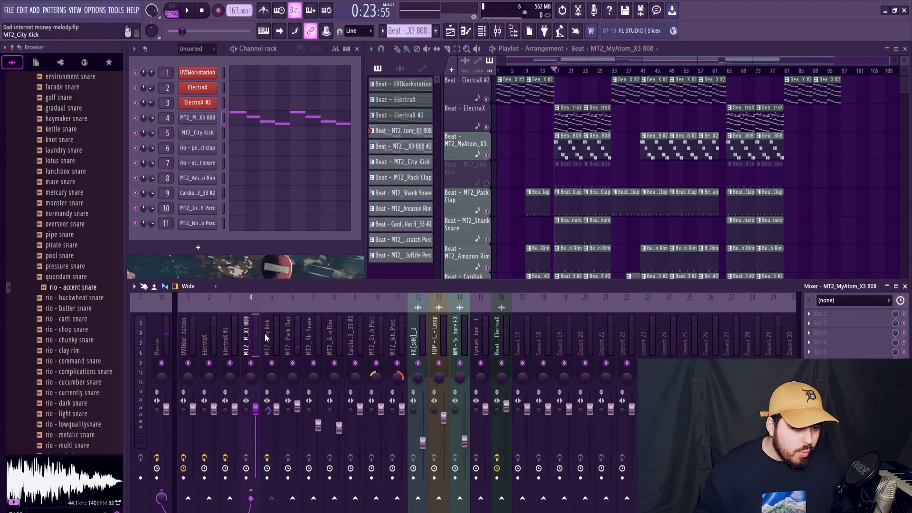
- Set the precomputed EQ frequency balance of the MyAtom_X3 808 sampler to 50% while auditioning it
{"action": "left_click", "coordinate": [209, 118]}
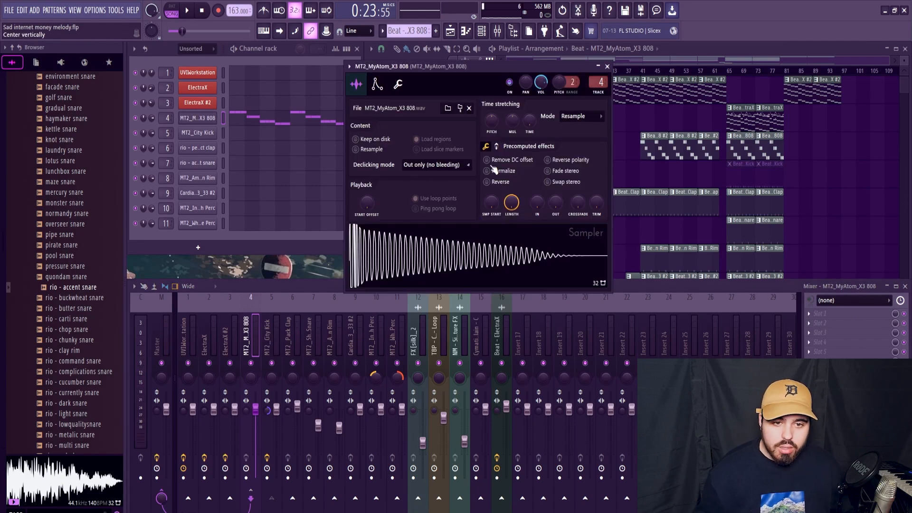
{"action": "left_click", "coordinate": [497, 146]}
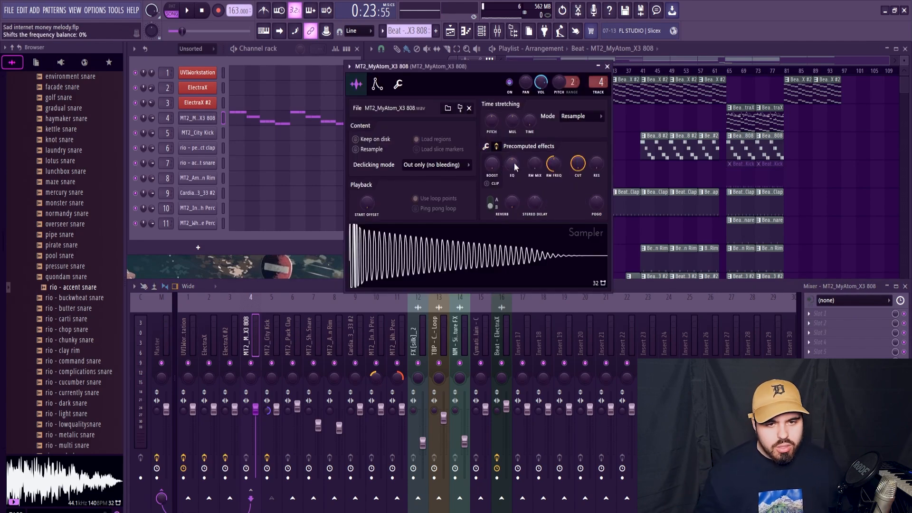
{"action": "left_click_drag", "start_coordinate": [513, 162], "coordinate": [514, 166]}
{"action": "key", "text": "space"}
{"action": "left_click_drag", "start_coordinate": [513, 166], "coordinate": [514, 157]}
{"action": "key", "text": "space"}
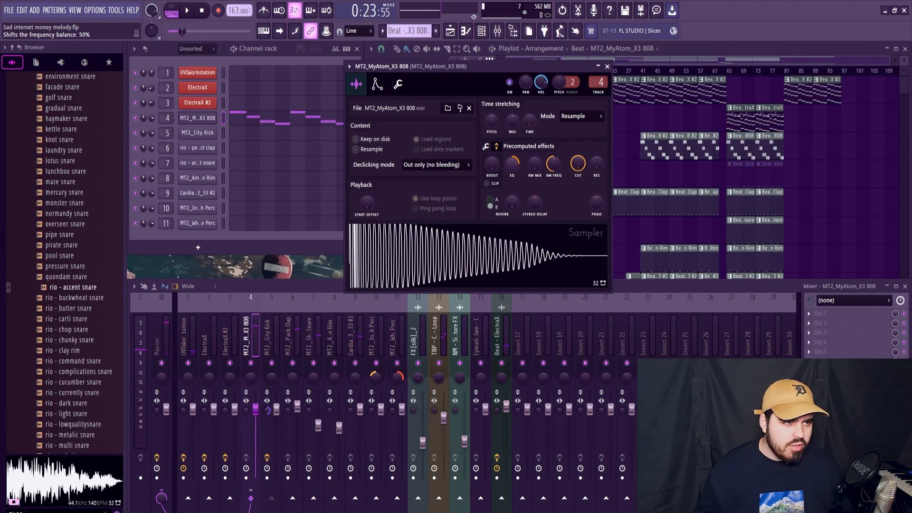
- Add the Fruity soft clipper to the Master track's effect chain, and close the sampler and clipper windows
{"action": "left_click", "coordinate": [608, 66]}
{"action": "left_click", "coordinate": [166, 325]}
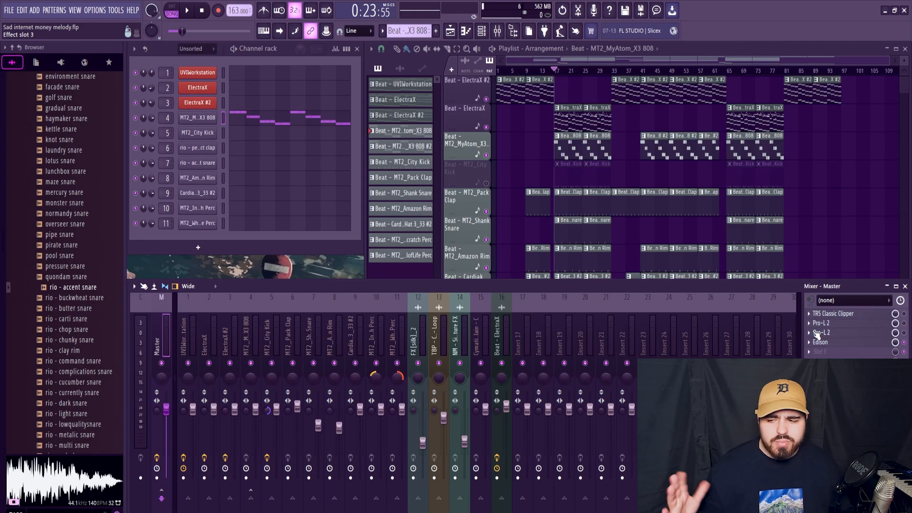
{"action": "left_click", "coordinate": [808, 381]}
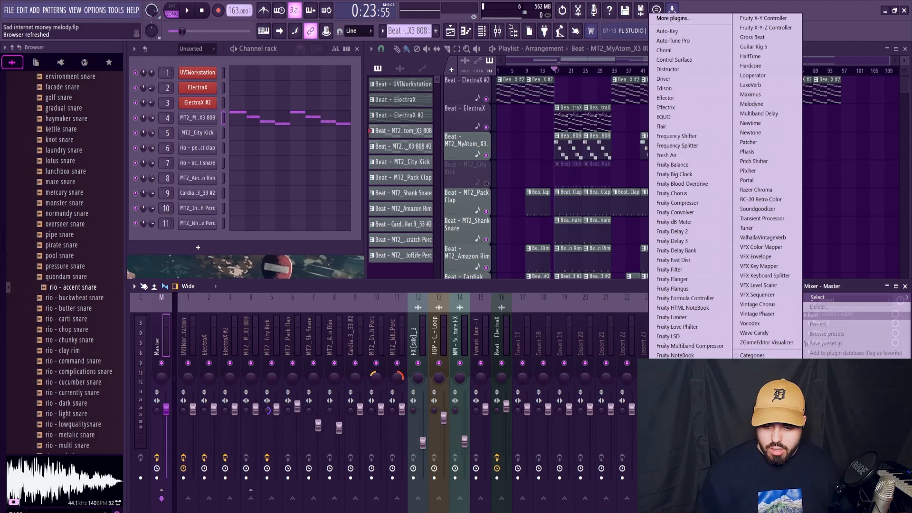
{"action": "left_click", "coordinate": [674, 447]}
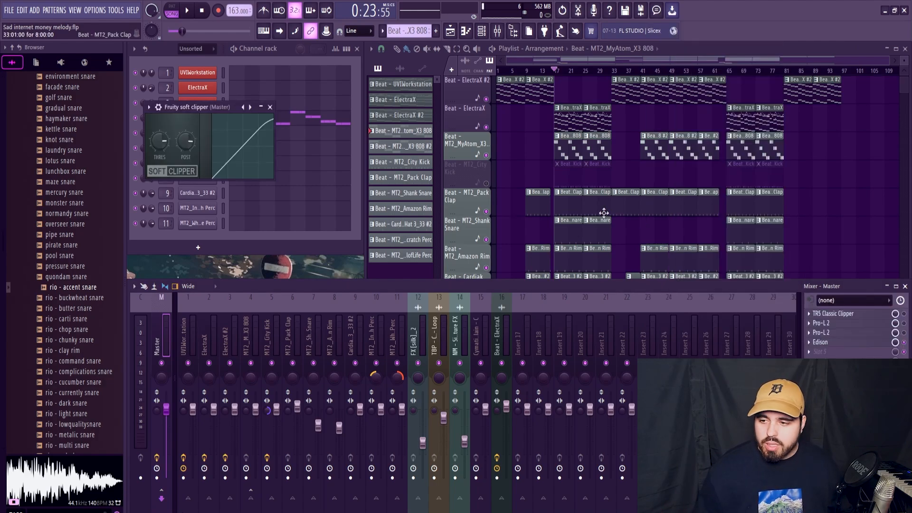
{"action": "left_click", "coordinate": [270, 107]}
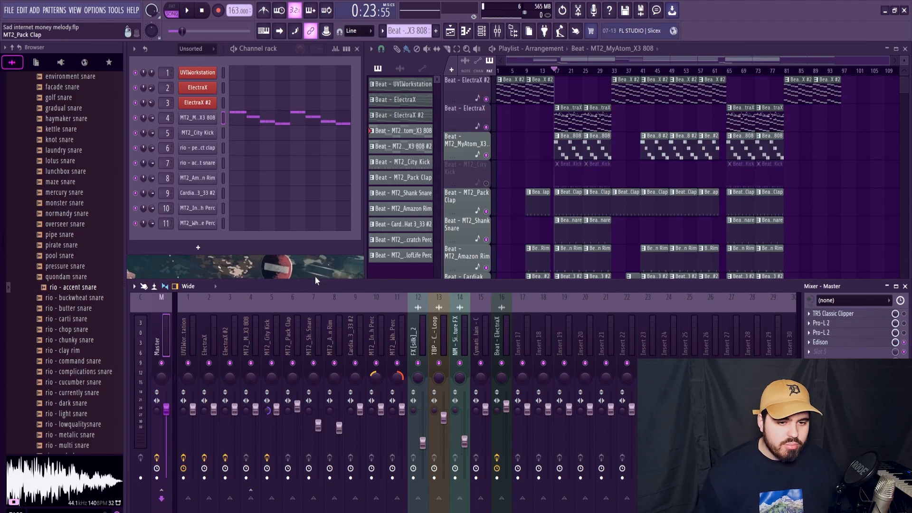
- Play the beat while checking the UVIWorkstation effects and the 808's level in the mixer
{"action": "key", "text": "space"}
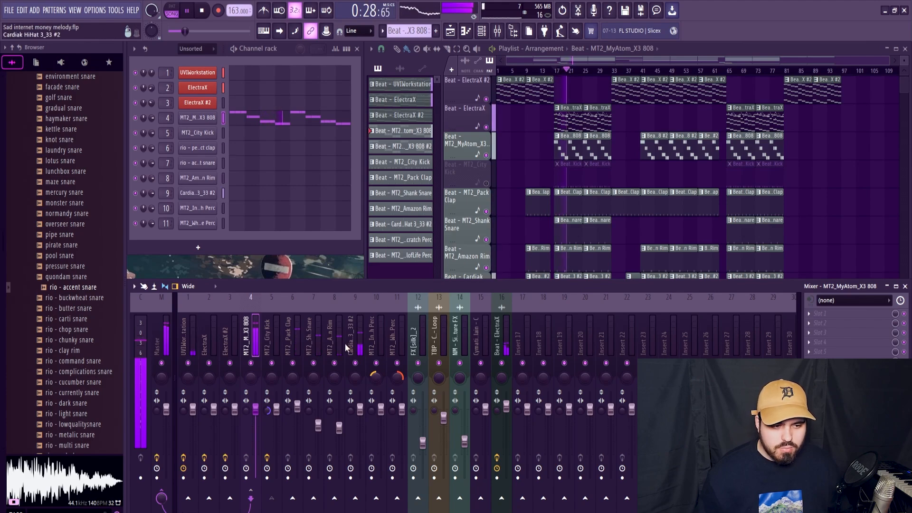
{"action": "left_click", "coordinate": [184, 342]}
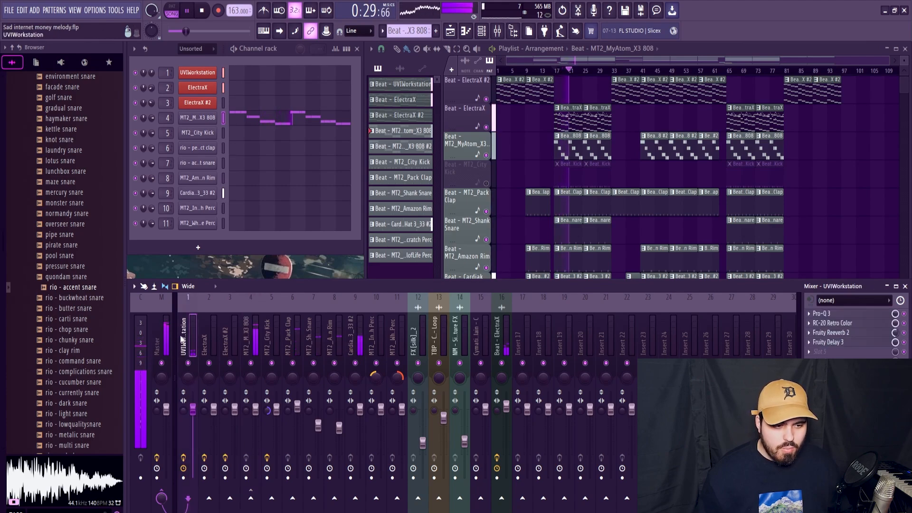
{"action": "left_click", "coordinate": [904, 323]}
{"action": "left_click", "coordinate": [254, 411]}
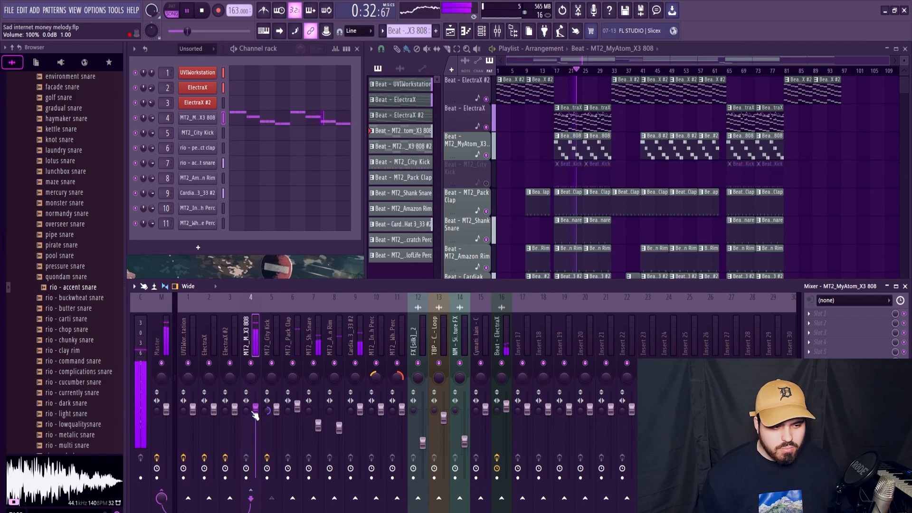
{"action": "key", "text": "space"}
{"action": "left_click", "coordinate": [568, 70]}
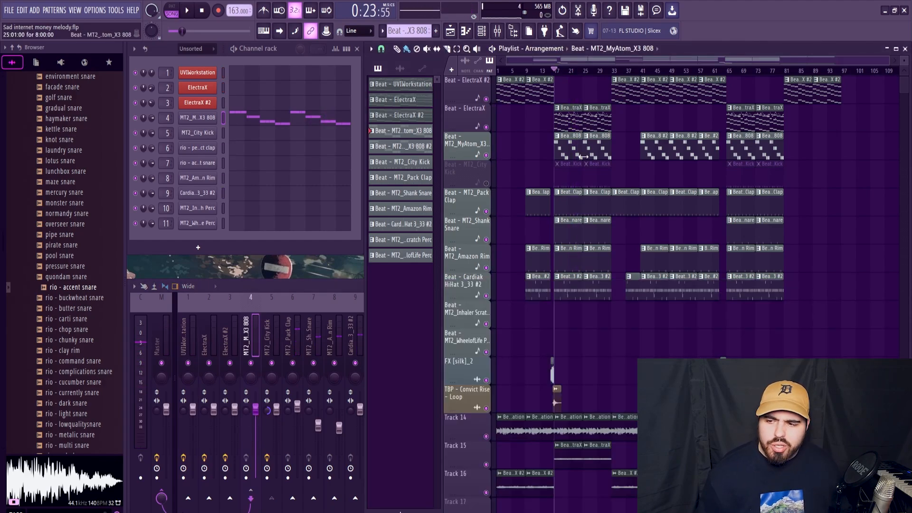
- Open the 808 pattern in the piano roll, shift bar 2's E2 notes later and close the gaps with the articulator
{"action": "double_click", "coordinate": [583, 157]}
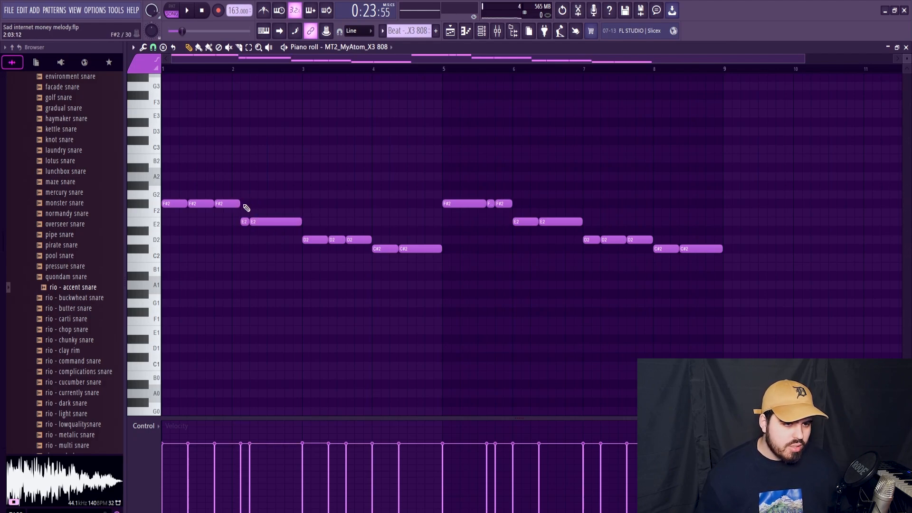
{"action": "left_click_drag", "start_coordinate": [278, 216], "coordinate": [301, 224]}
{"action": "left_click", "coordinate": [309, 196], "text": "ctrl"}
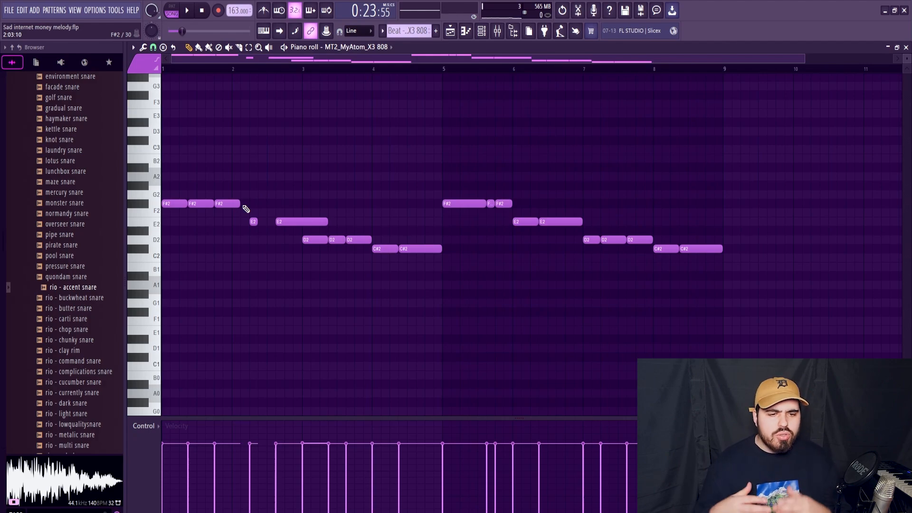
{"action": "key", "text": "alt+r"}
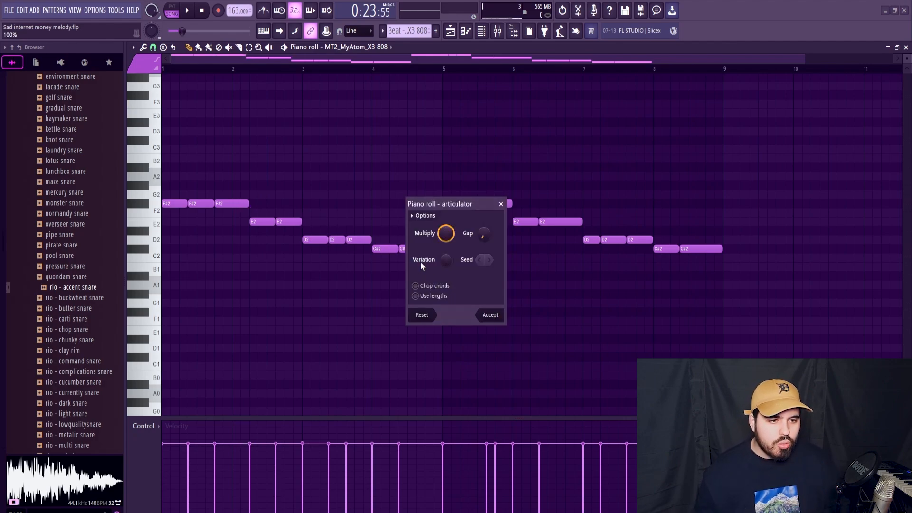
{"action": "left_click", "coordinate": [490, 315]}
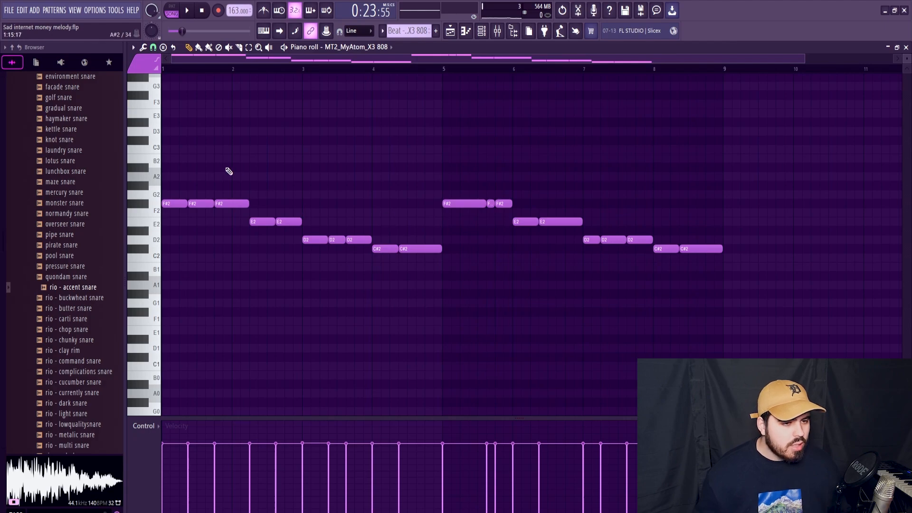
- Delete the 808 notes in bars 5 to 8, the second half of the pattern
{"action": "left_click_drag", "start_coordinate": [286, 140], "coordinate": [66, 252]}
{"action": "left_click_drag", "start_coordinate": [464, 138], "coordinate": [564, 291]}
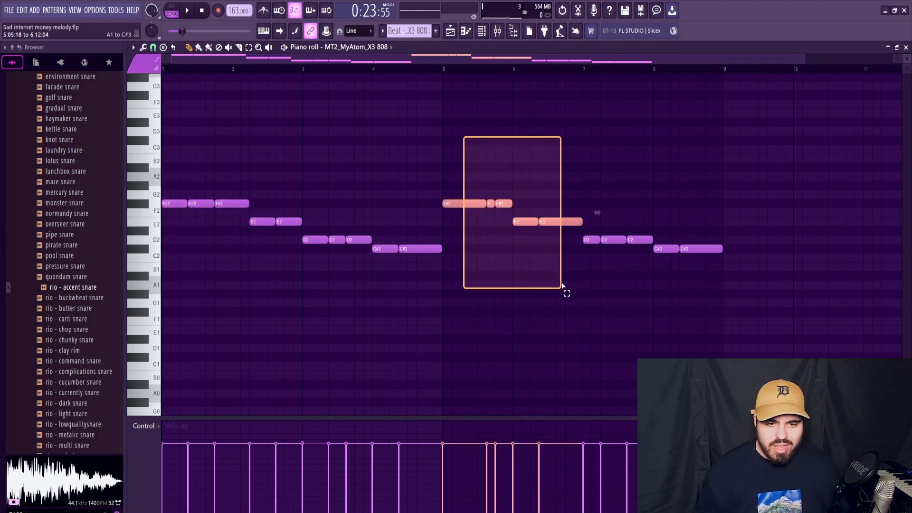
{"action": "left_click_drag", "start_coordinate": [461, 145], "coordinate": [565, 268]}
{"action": "left_click", "coordinate": [503, 285]}
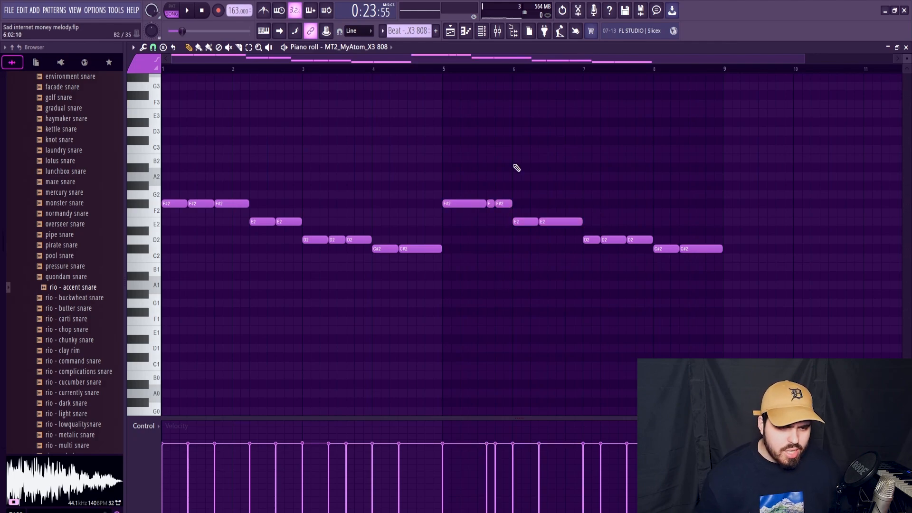
{"action": "left_click_drag", "start_coordinate": [480, 144], "coordinate": [707, 362]}
{"action": "key", "text": "Delete"}
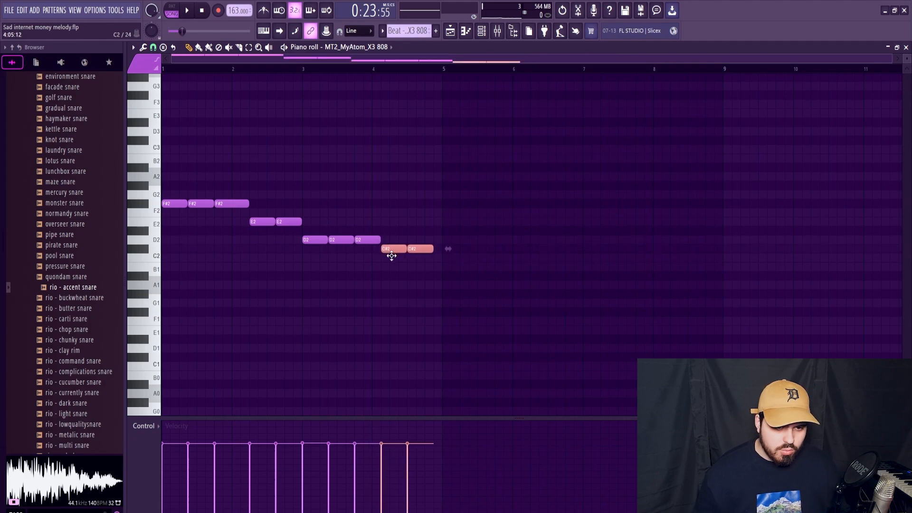
- Move the two C#2 notes to the end of bar 4 and extend the preceding D2 note to them with the articulator
{"action": "left_click_drag", "start_coordinate": [391, 255], "coordinate": [401, 247]}
{"action": "left_click", "coordinate": [407, 202]}
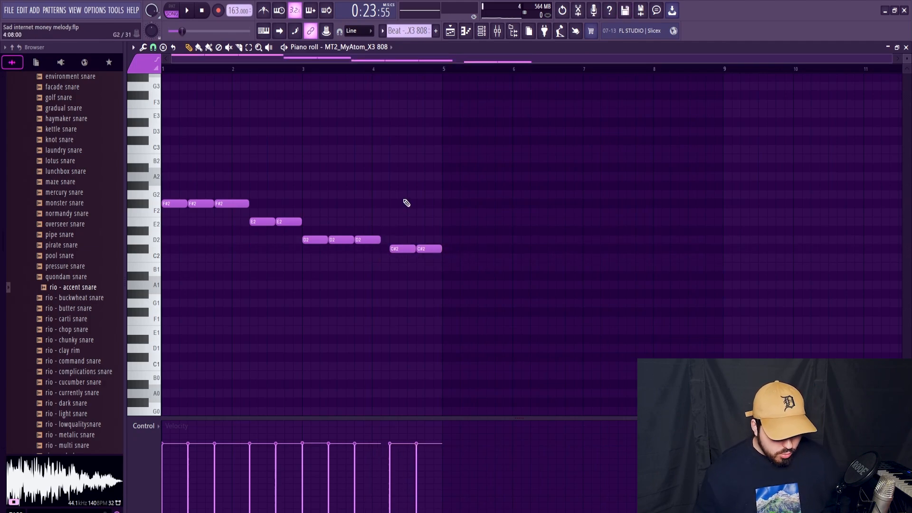
{"action": "key", "text": "alt+l"}
{"action": "left_click", "coordinate": [491, 314]}
- Duplicate the four-bar 808 pattern into bars 5 to 8, and finish bar 8 with three C#2 notes
{"action": "key", "text": "ctrl+b"}
{"action": "key", "text": "space"}
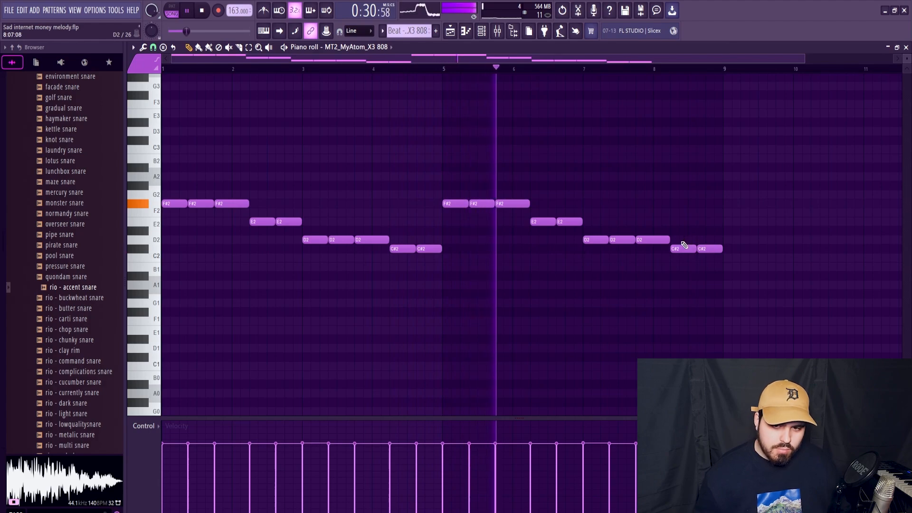
{"action": "left_click_drag", "start_coordinate": [697, 250], "coordinate": [708, 251]}
{"action": "left_click", "coordinate": [710, 250]}
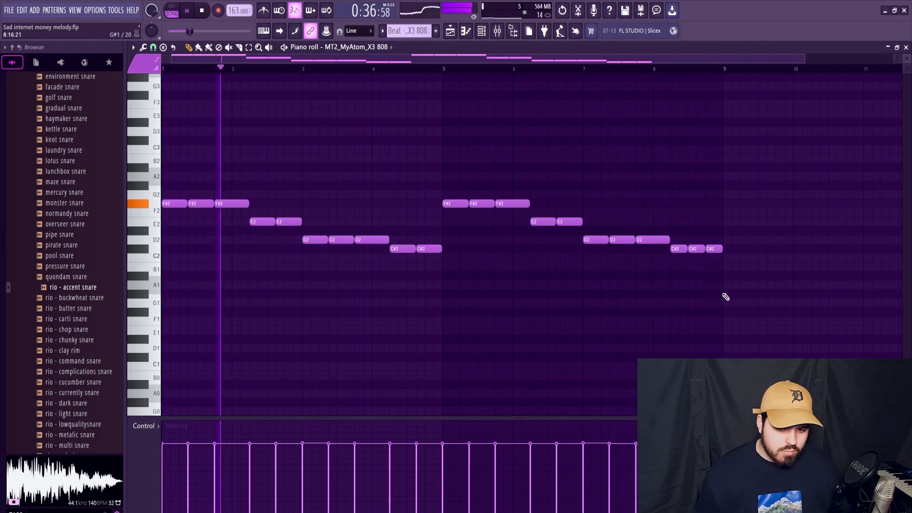
- Raise the velocity of all 808 notes to maximum and close the piano roll
{"action": "left_click_drag", "start_coordinate": [705, 470], "coordinate": [51, 170]}
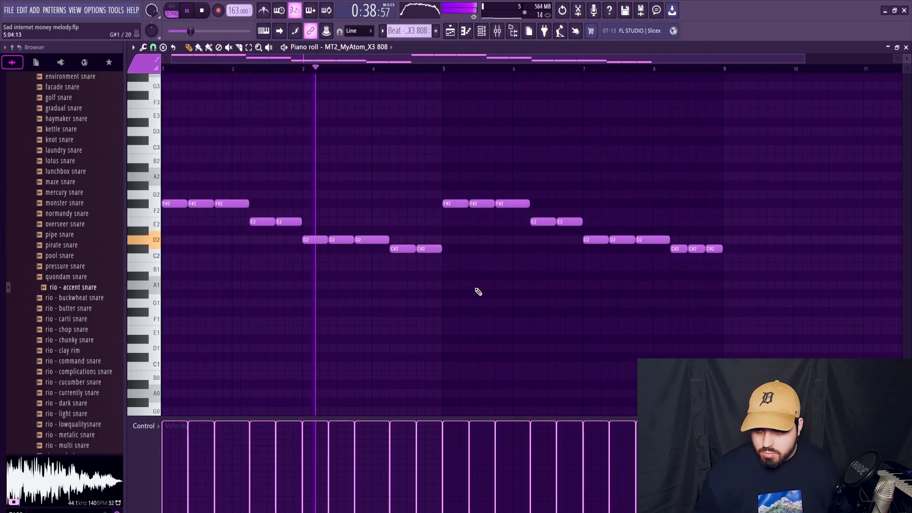
{"action": "left_click", "coordinate": [905, 48]}
{"action": "key", "text": "F6"}
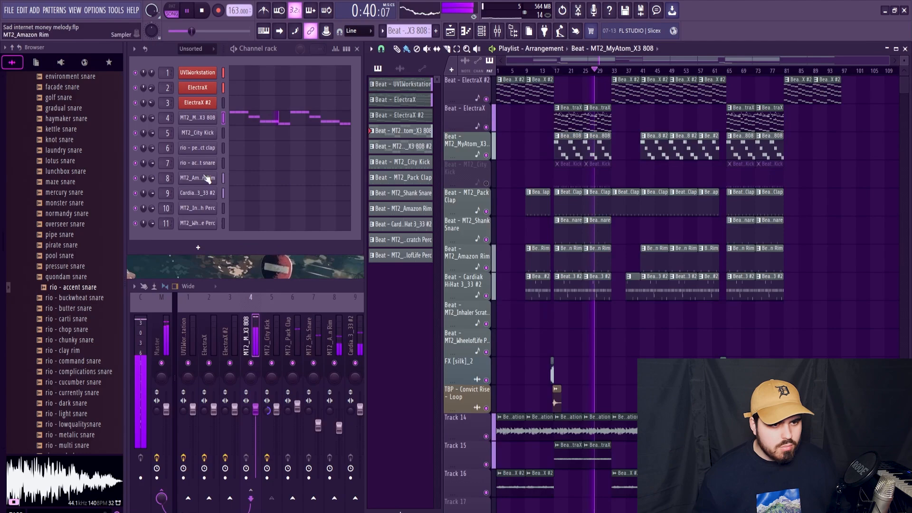
- Check the precomputed effects of the MyAtom_X3 808 sampler during playback and close the sampler
{"action": "left_click", "coordinate": [197, 119]}
{"action": "left_click", "coordinate": [496, 147]}
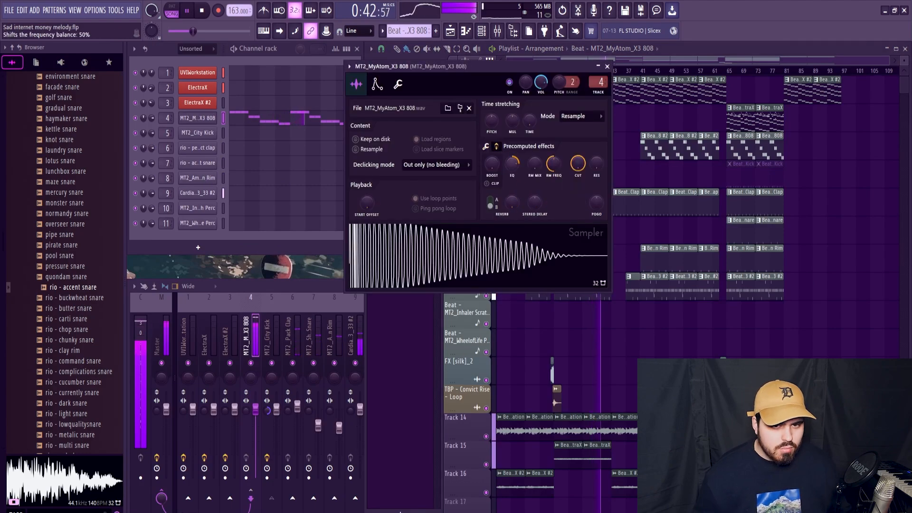
{"action": "key", "text": "space"}
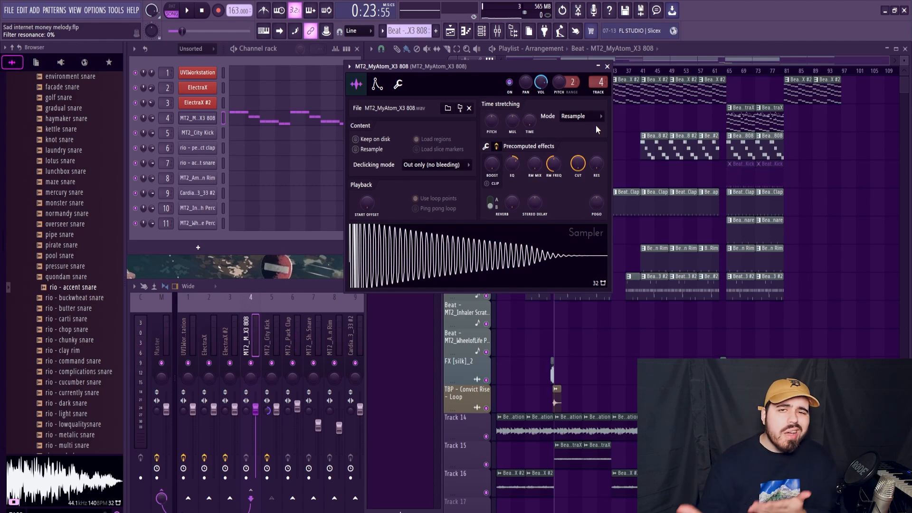
{"action": "left_click", "coordinate": [607, 66]}
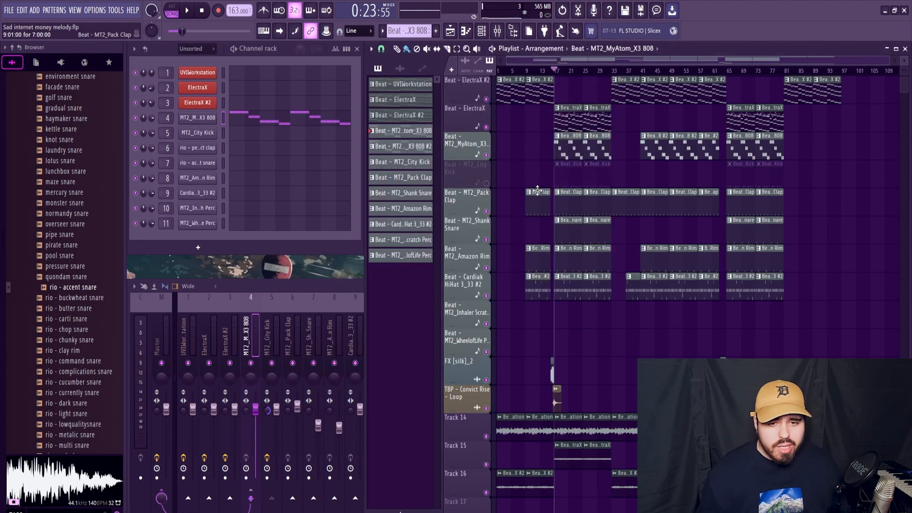
- Solo the City Kick and MyAtom_X3 808 tracks in the playlist and audition them together
{"action": "right_click", "coordinate": [486, 183]}
{"action": "left_click", "coordinate": [486, 156]}
{"action": "key", "text": "space"}
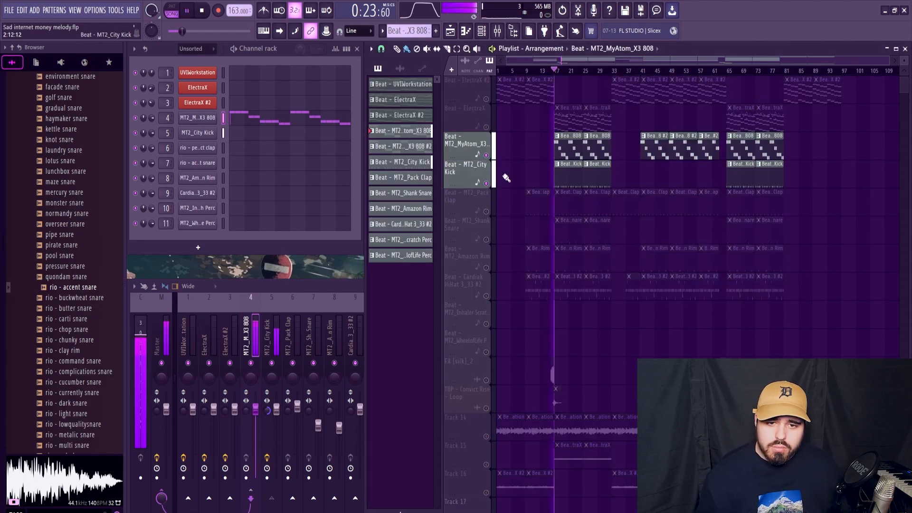
{"action": "left_click", "coordinate": [561, 173]}
{"action": "key", "text": "space"}
- Inspect the City Kick sampler's sample settings and close it
{"action": "left_click", "coordinate": [197, 133]}
{"action": "left_click", "coordinate": [243, 254]}
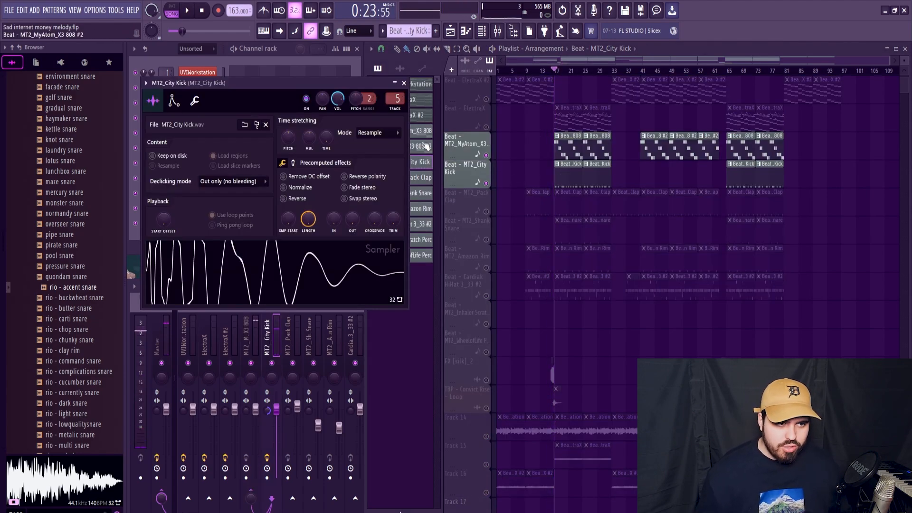
{"action": "left_click", "coordinate": [404, 83]}
- Browse the drum folders for a Kicks folder and audition Kick - MadCuzBad and Kick - PingPong
{"action": "scroll", "coordinate": [62, 224], "scroll_direction": "up", "scroll_amount": 10}
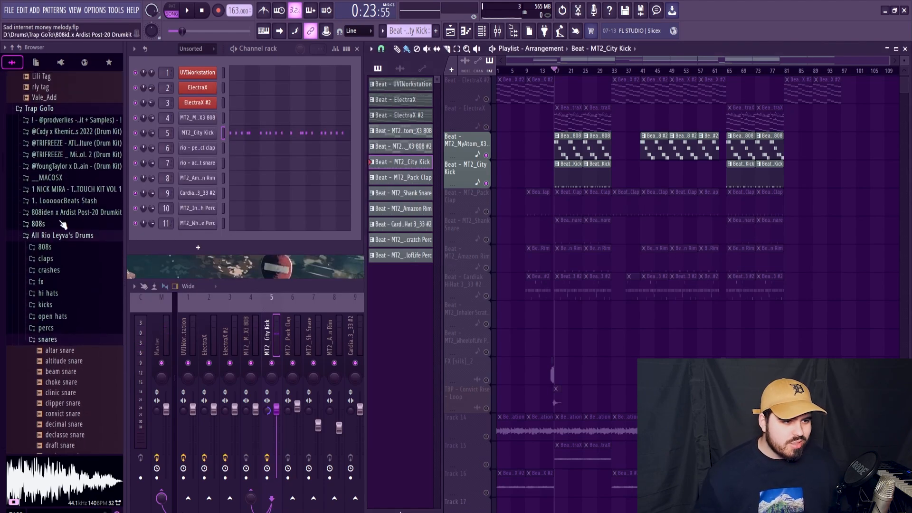
{"action": "left_click", "coordinate": [56, 237]}
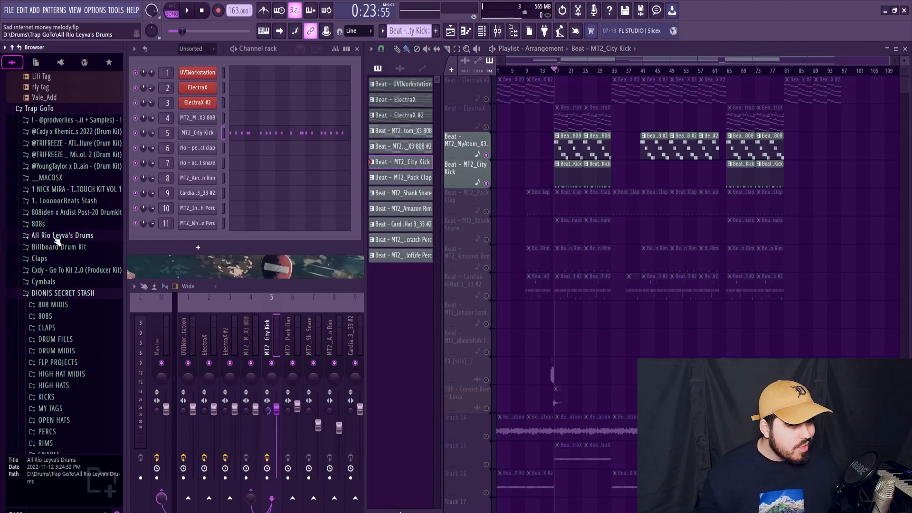
{"action": "scroll", "coordinate": [58, 240], "scroll_direction": "up", "scroll_amount": 5}
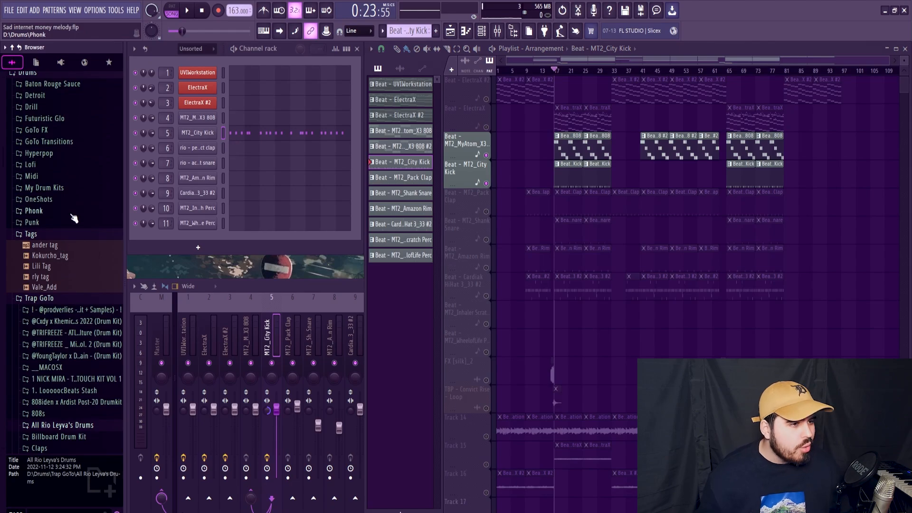
{"action": "scroll", "coordinate": [72, 216], "scroll_direction": "up", "scroll_amount": 3}
{"action": "left_click", "coordinate": [45, 313]}
{"action": "left_click", "coordinate": [51, 326]}
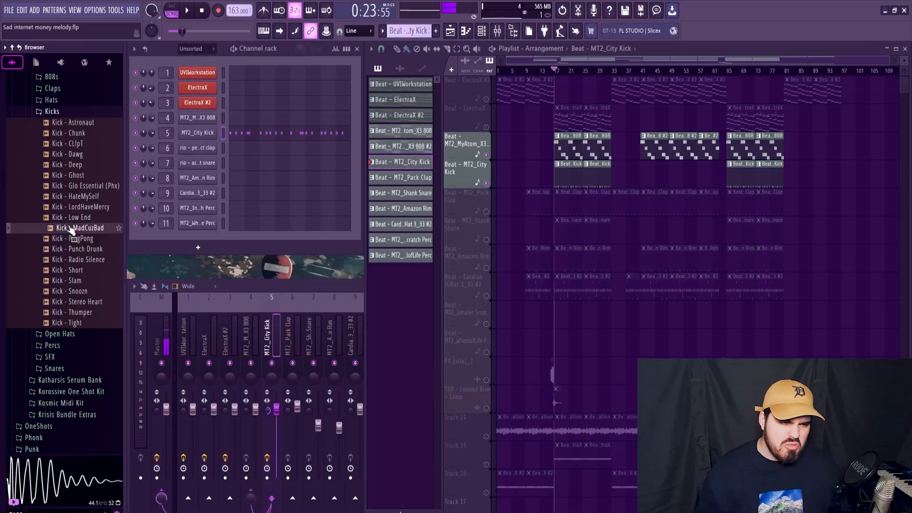
{"action": "left_click", "coordinate": [72, 228]}
{"action": "left_click", "coordinate": [74, 239]}
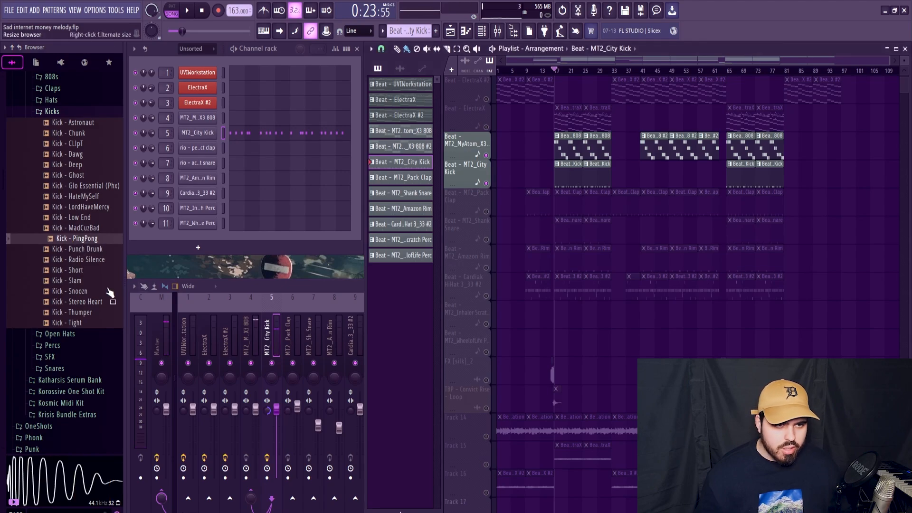
- Replace the City Kick sample with Kick - PingPong and audition it with the 808
{"action": "left_click_drag", "start_coordinate": [77, 239], "coordinate": [197, 133]}
{"action": "key", "text": "space"}
{"action": "left_click", "coordinate": [408, 87]}
{"action": "key", "text": "space"}
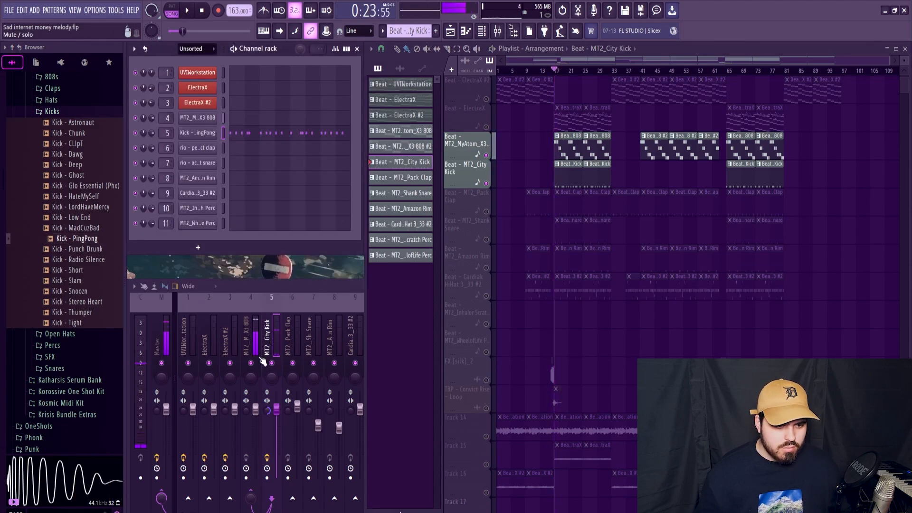
- Remove Pro-Q 3 from the kick's mixer track and audition the kick soloed with the 808
{"action": "right_click", "coordinate": [272, 363]}
{"action": "left_click_drag", "start_coordinate": [267, 411], "coordinate": [267, 441]}
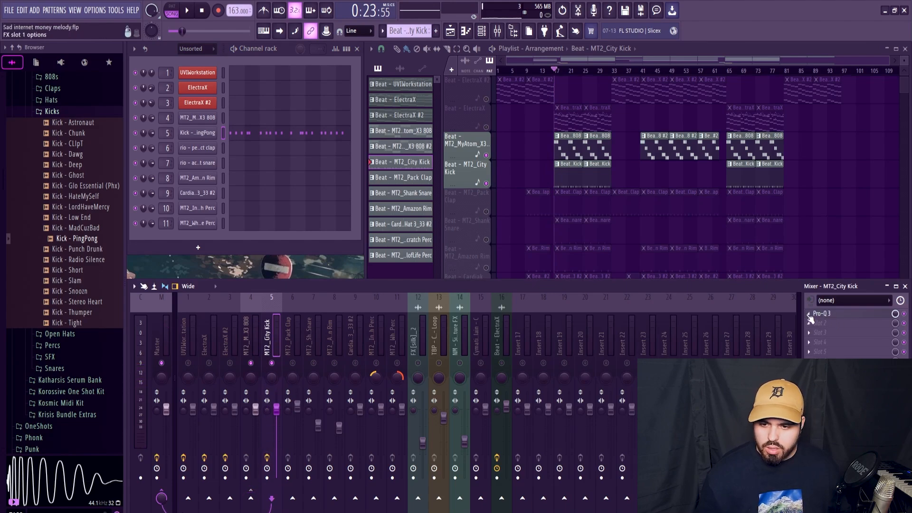
{"action": "left_click", "coordinate": [810, 315]}
{"action": "left_click", "coordinate": [816, 296]}
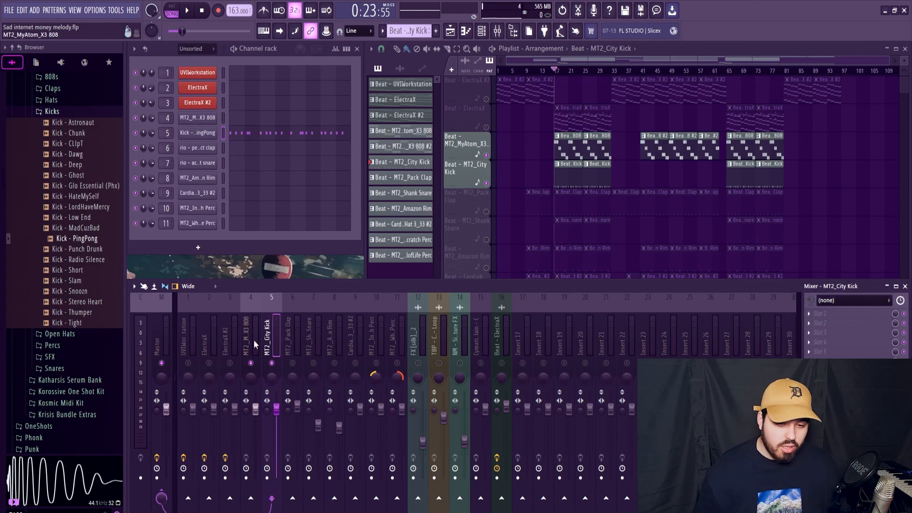
{"action": "key", "text": "space"}
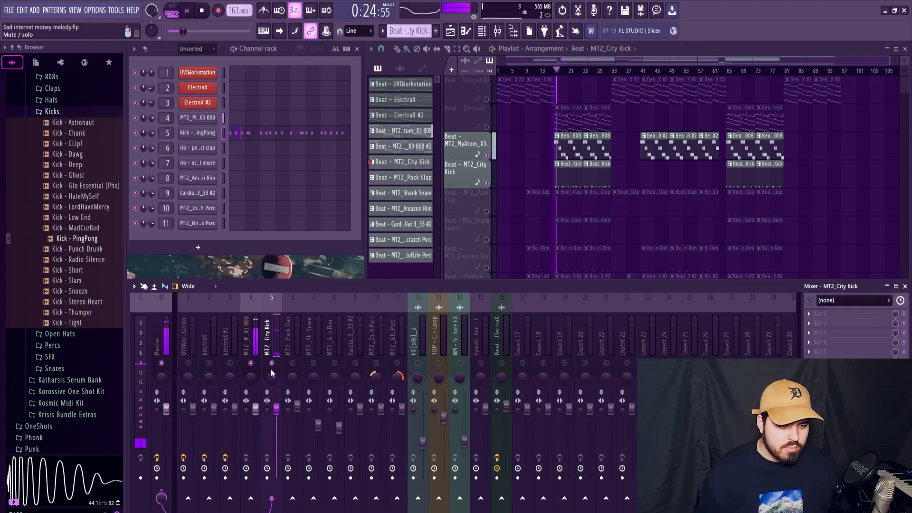
{"action": "key", "text": "space"}
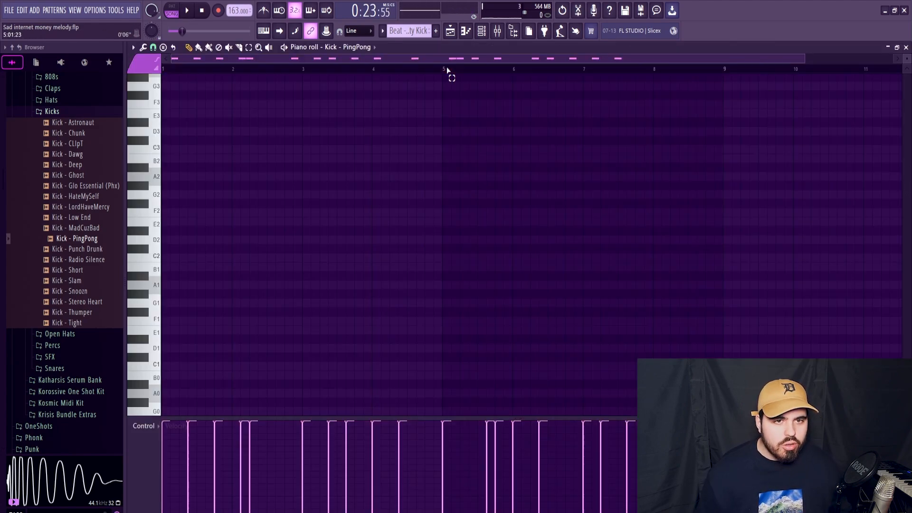
- Rework the first four bars of the City Kick pattern, adding and shifting notes so they follow the 808 rhythm
{"action": "key", "text": "space"}
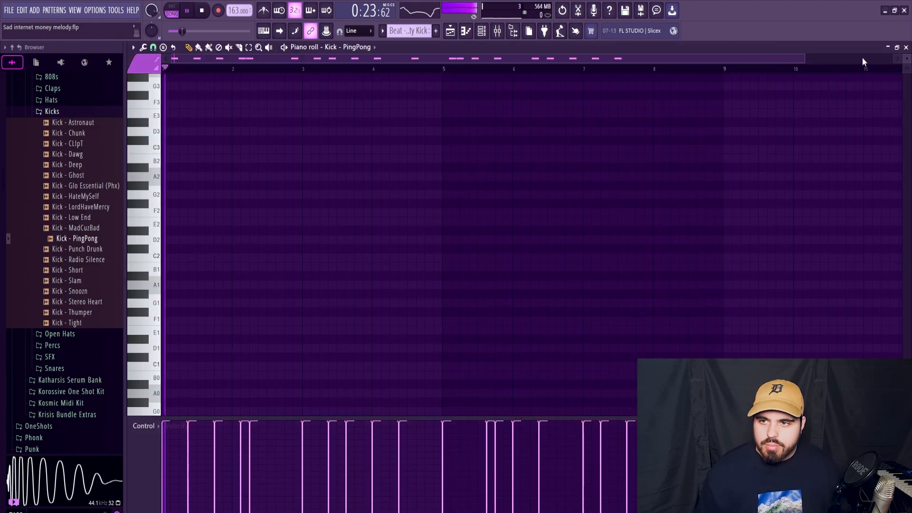
{"action": "left_click", "coordinate": [906, 47]}
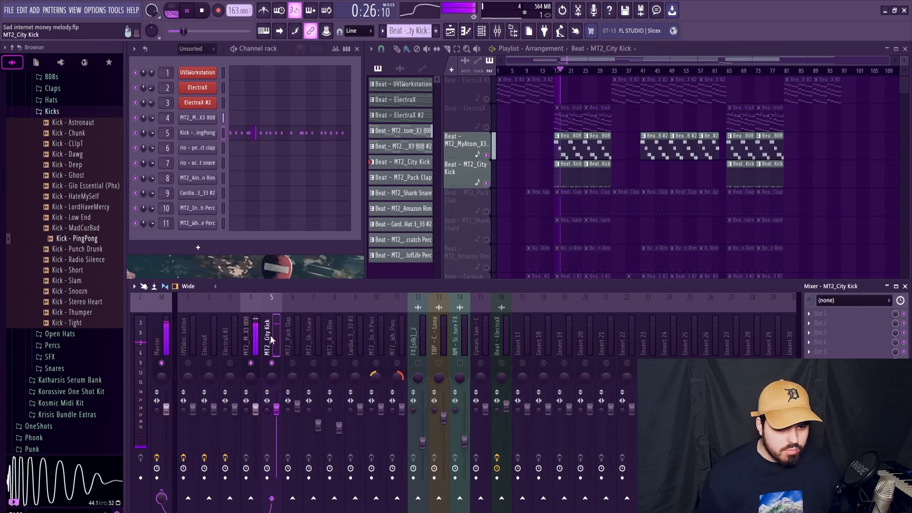
{"action": "key", "text": "space"}
{"action": "left_click", "coordinate": [246, 134]}
{"action": "scroll", "coordinate": [323, 248], "scroll_direction": "up", "scroll_amount": 10}
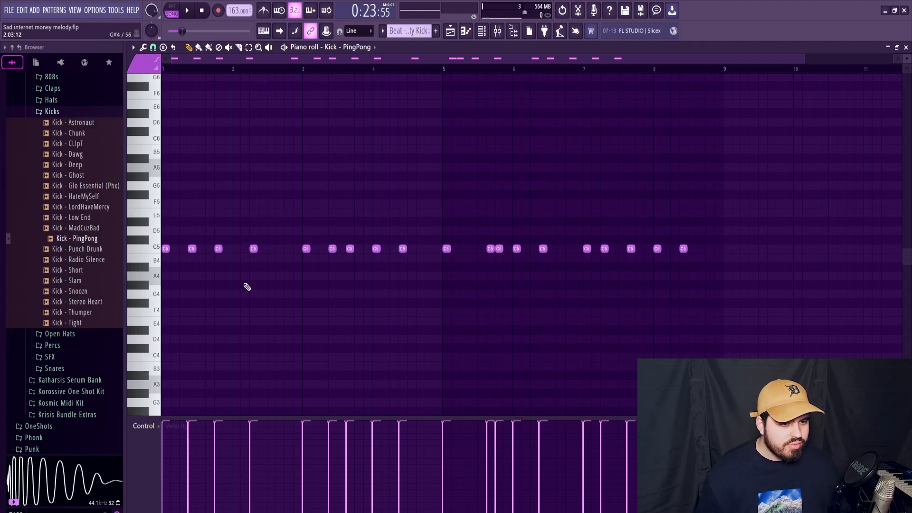
{"action": "key", "text": "space"}
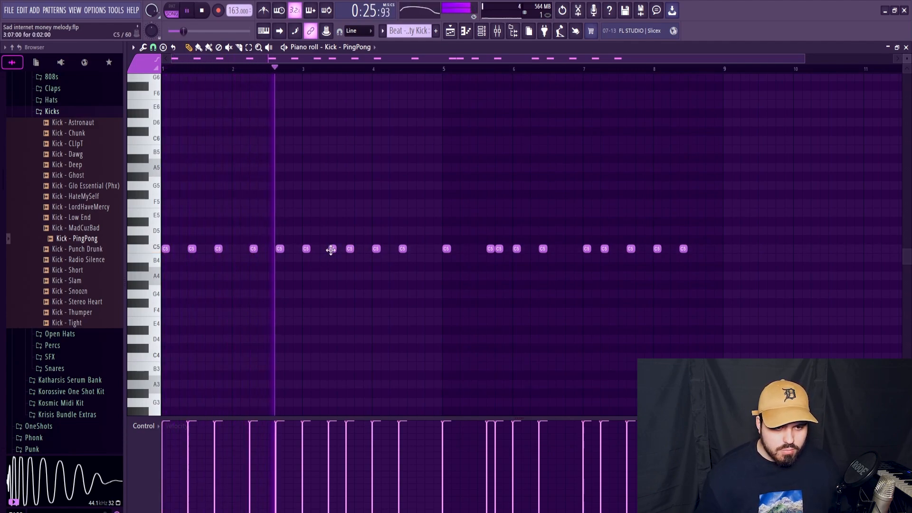
{"action": "left_click_drag", "start_coordinate": [350, 249], "coordinate": [358, 249]}
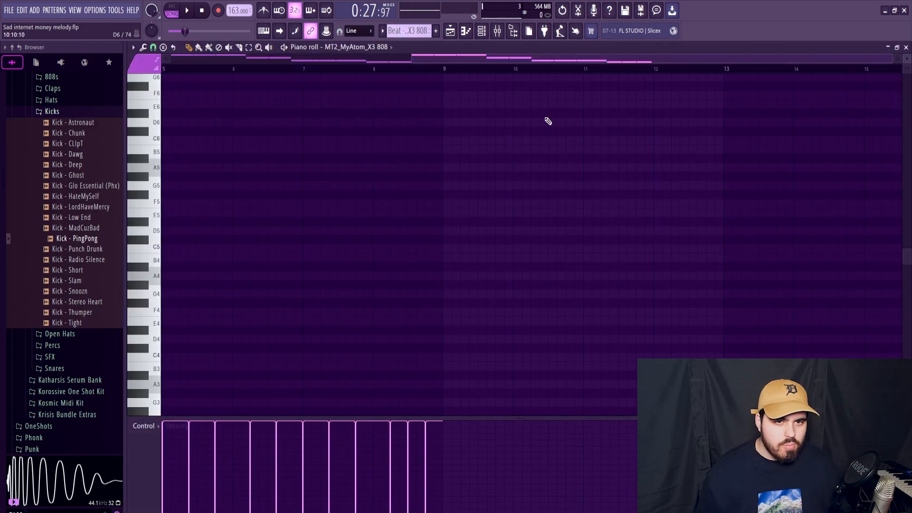
- Check the 808 notes, loop playlist bars 17 to 25, and audition the Kick - PingPong sampler with Reverse polarity enabled
{"action": "scroll", "coordinate": [574, 238], "scroll_direction": "down", "scroll_amount": 5}
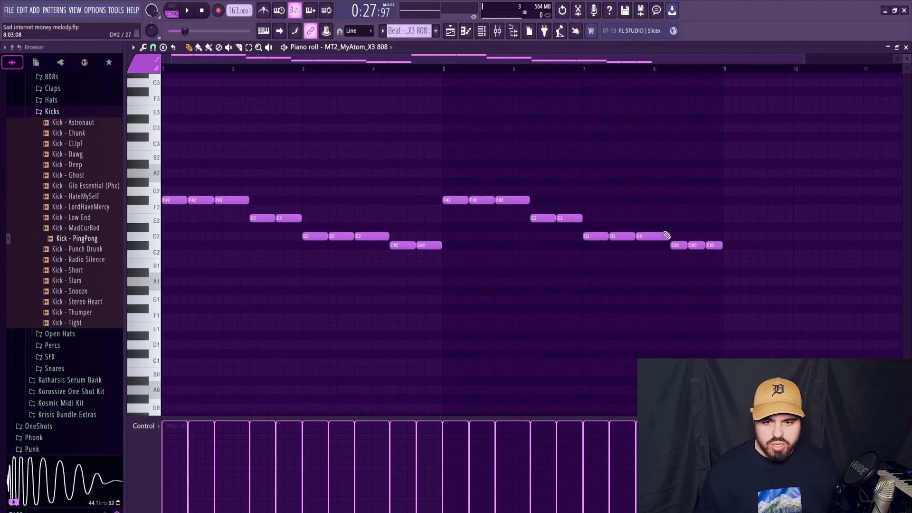
{"action": "scroll", "coordinate": [666, 235], "scroll_direction": "down", "scroll_amount": 4}
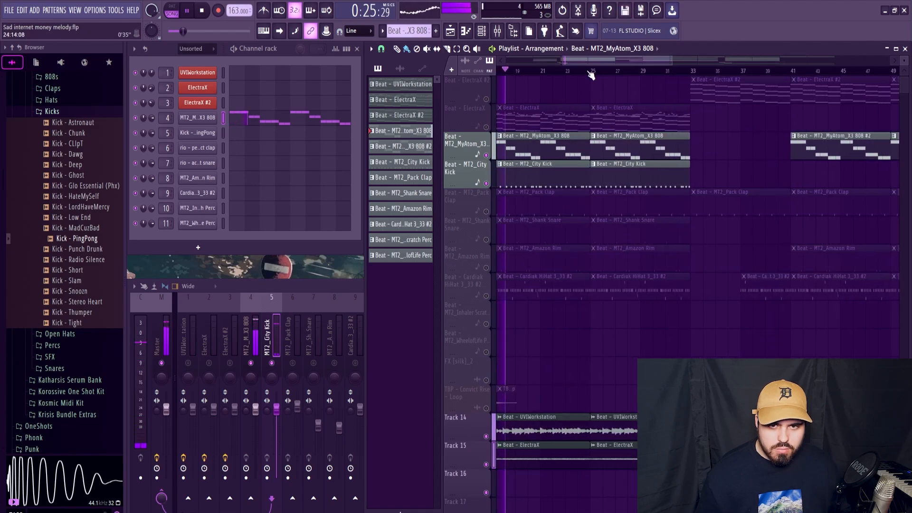
{"action": "left_click_drag", "start_coordinate": [592, 72], "coordinate": [653, 104]}
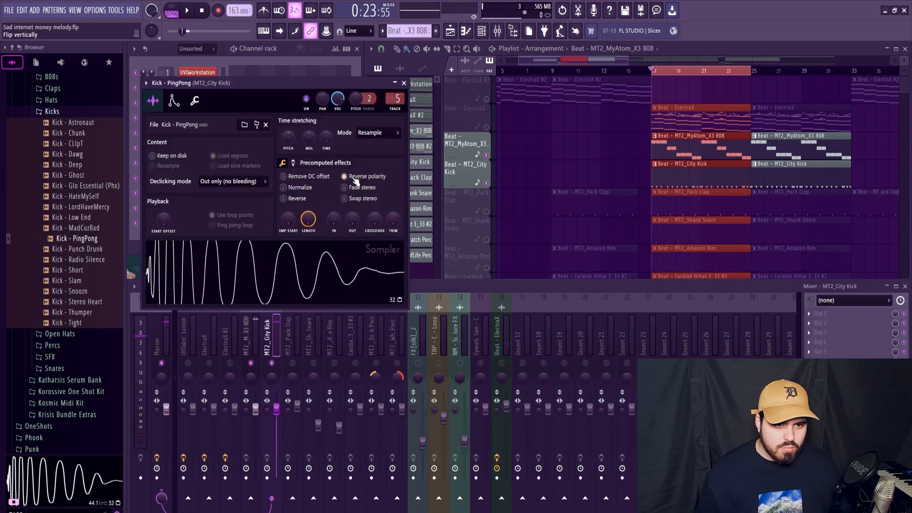
{"action": "key", "text": "space"}
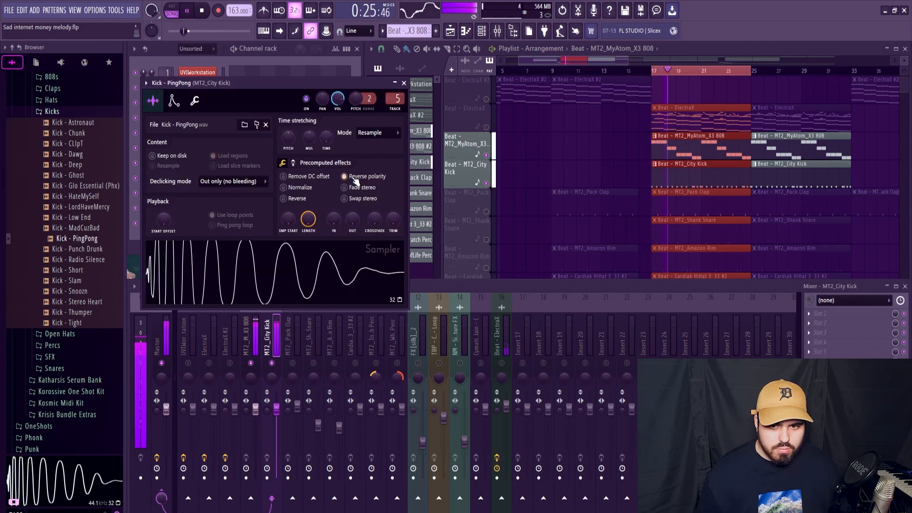
{"action": "key", "text": "space"}
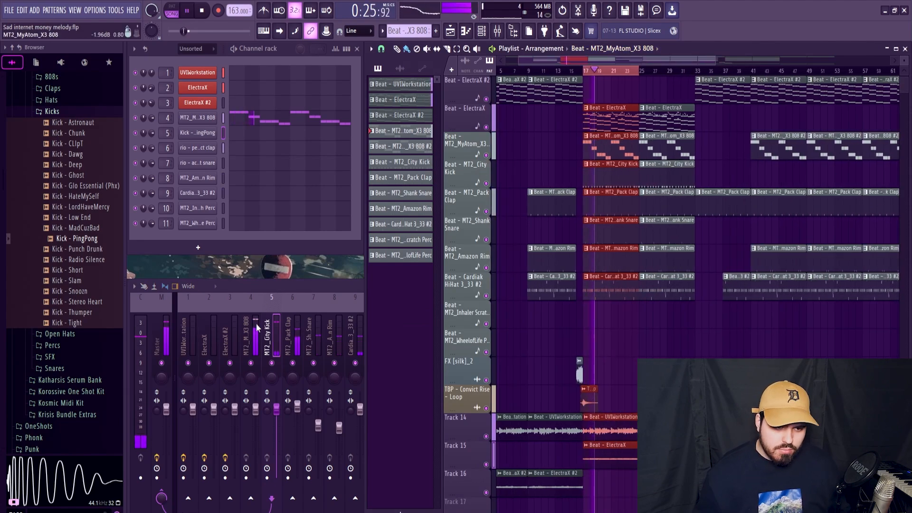
- Play the looped section and check the 808, City Kick, Pack Clap and Shank Snare levels in the mixer
{"action": "left_click", "coordinate": [255, 326]}
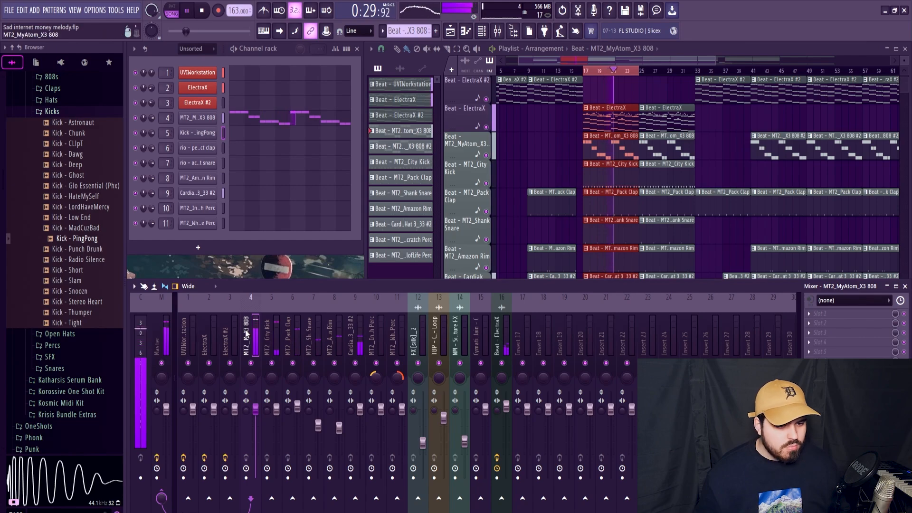
{"action": "left_click", "coordinate": [267, 337]}
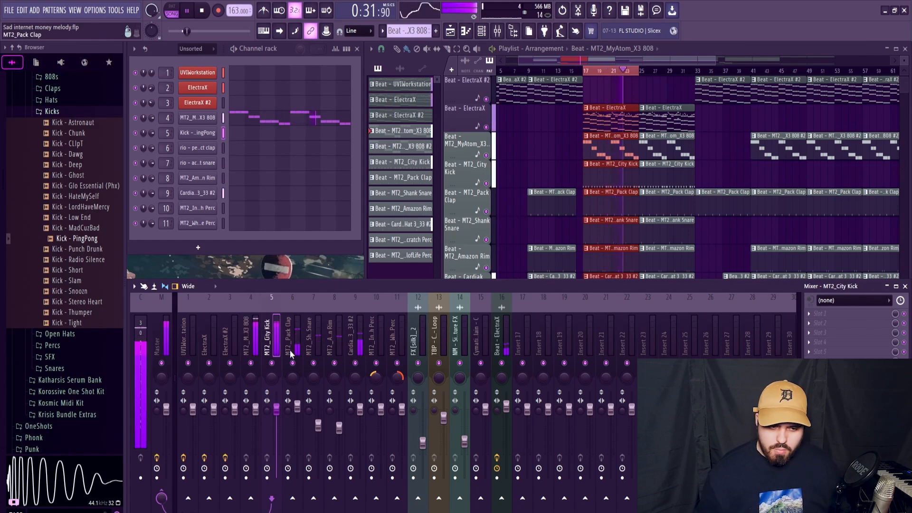
{"action": "left_click", "coordinate": [288, 380]}
{"action": "left_click", "coordinate": [306, 416]}
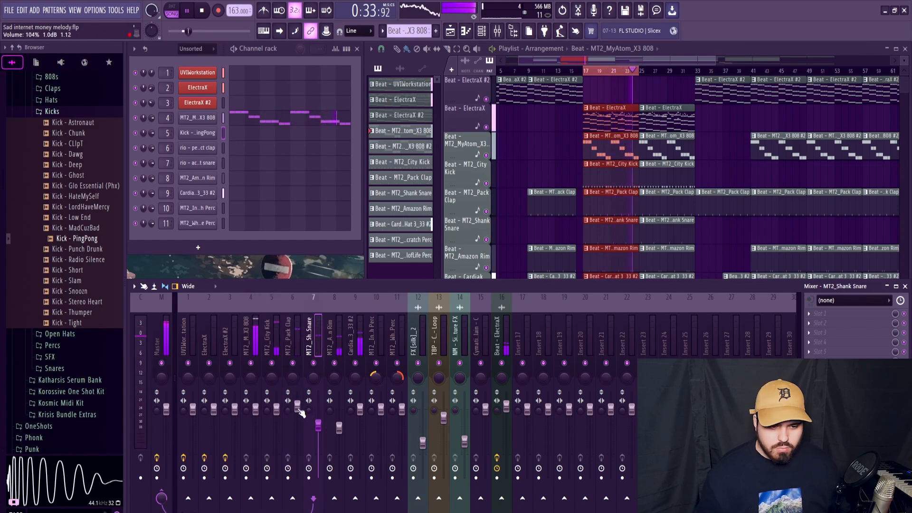
{"action": "left_click", "coordinate": [251, 335]}
{"action": "left_click", "coordinate": [266, 336]}
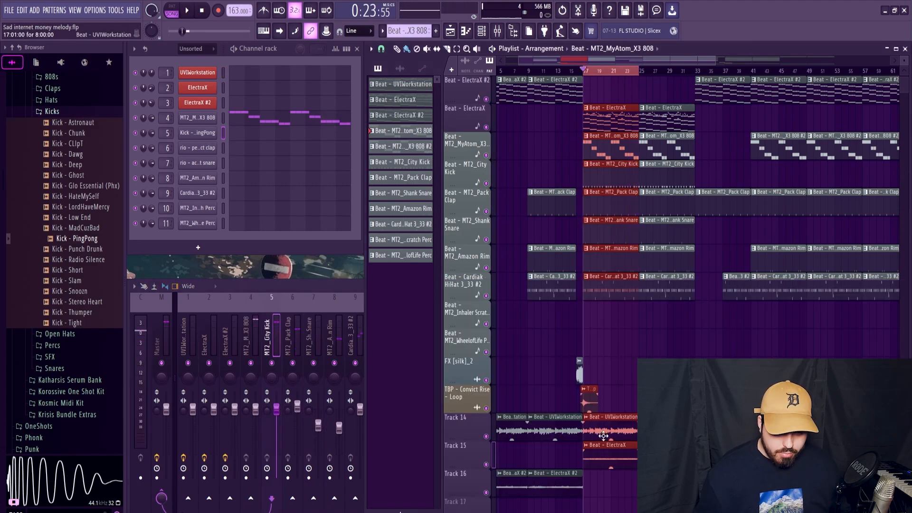
- Assign the UVIWorkstation and ElectraX #2 audio clips to mixer track 17, route the ElectraX track into it, and name it MelodyBus
{"action": "double_click", "coordinate": [603, 435]}
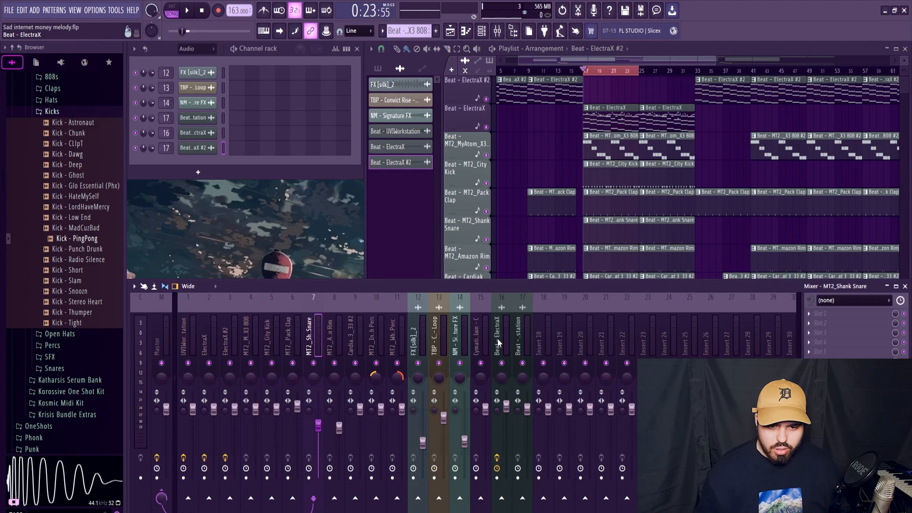
{"action": "left_click", "coordinate": [498, 342]}
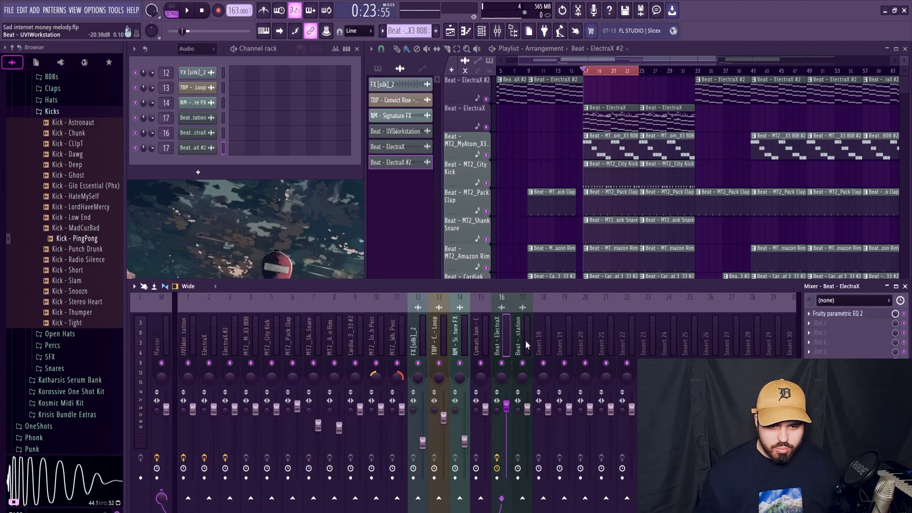
{"action": "left_click", "coordinate": [524, 344]}
{"action": "left_click", "coordinate": [522, 498]}
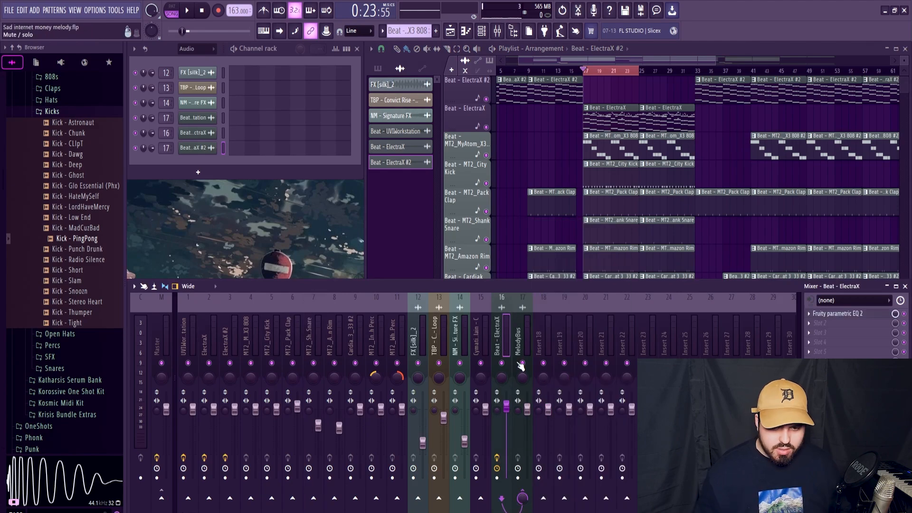
- Raise the MelodyBus volume slightly while the beat plays
{"action": "left_click", "coordinate": [521, 351]}
{"action": "key", "text": "space"}
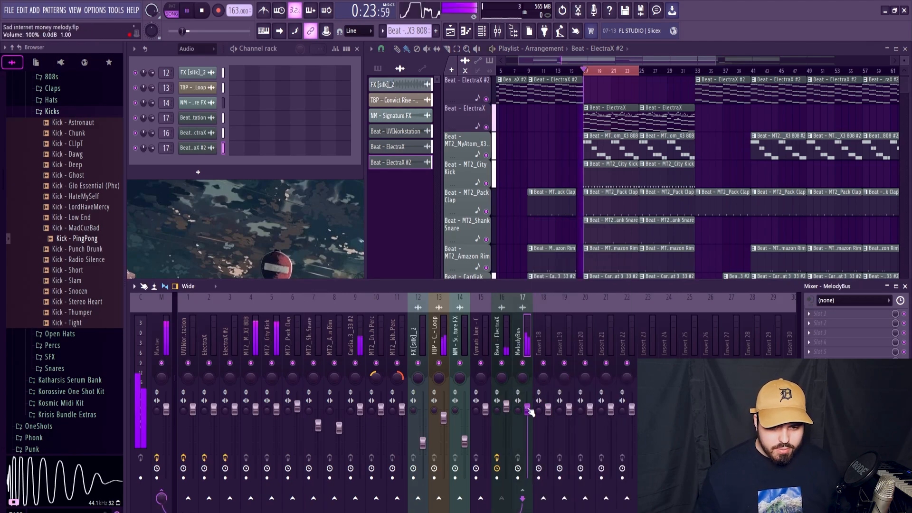
{"action": "left_click_drag", "start_coordinate": [527, 409], "coordinate": [527, 406]}
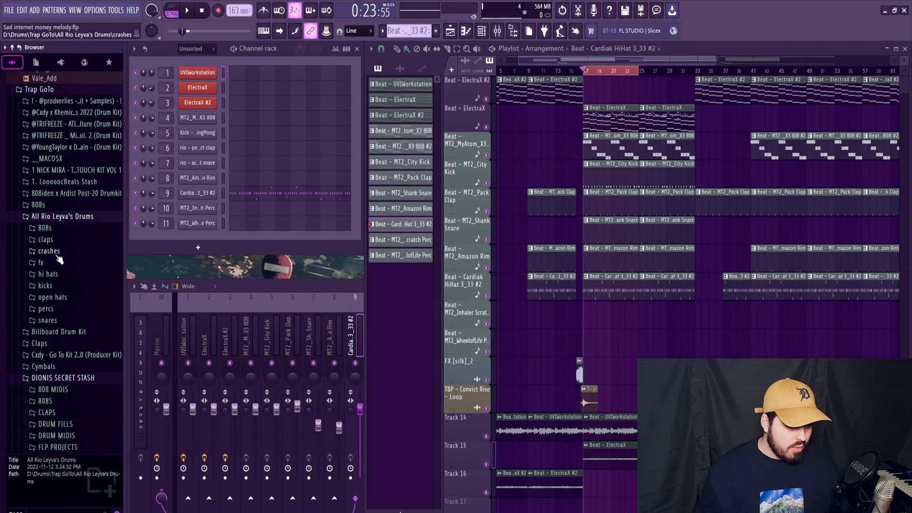
- Audition samples in the hi hats folder and replace the Cardiak HiHat sample with rio - hydrate hi hat
{"action": "left_click", "coordinate": [53, 274]}
{"action": "left_click", "coordinate": [75, 364]}
{"action": "left_click", "coordinate": [83, 385]}
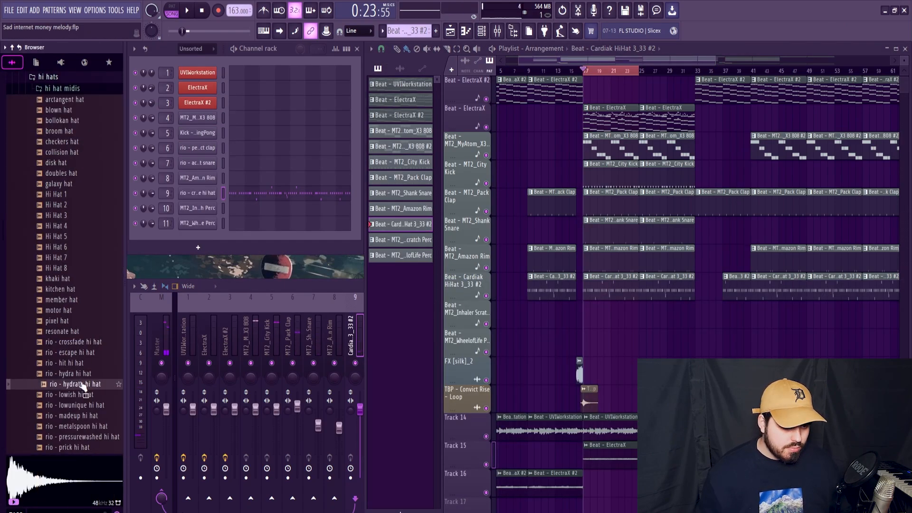
{"action": "left_click_drag", "start_coordinate": [84, 385], "coordinate": [199, 195]}
{"action": "key", "text": "space"}
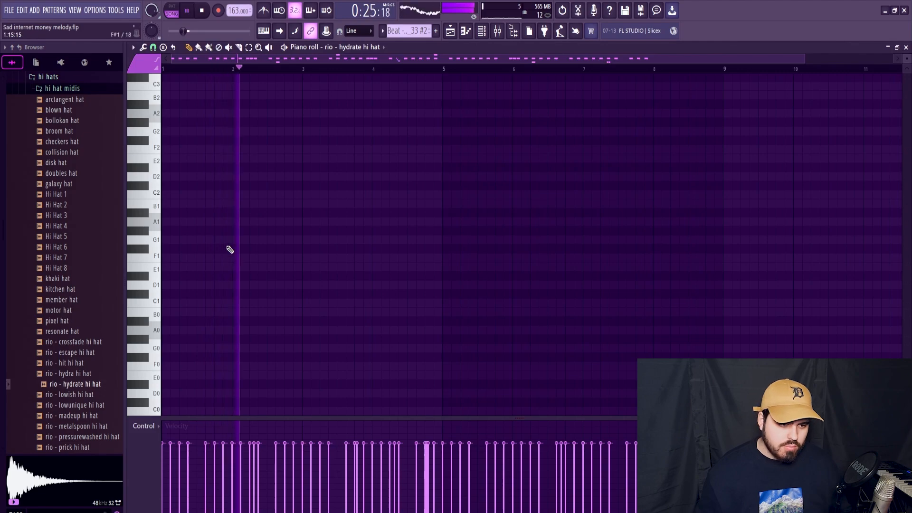
- Listen to the hi-hat pattern and fill the gaps in its main row with C5 notes
{"action": "scroll", "coordinate": [257, 257], "scroll_direction": "up", "scroll_amount": 6}
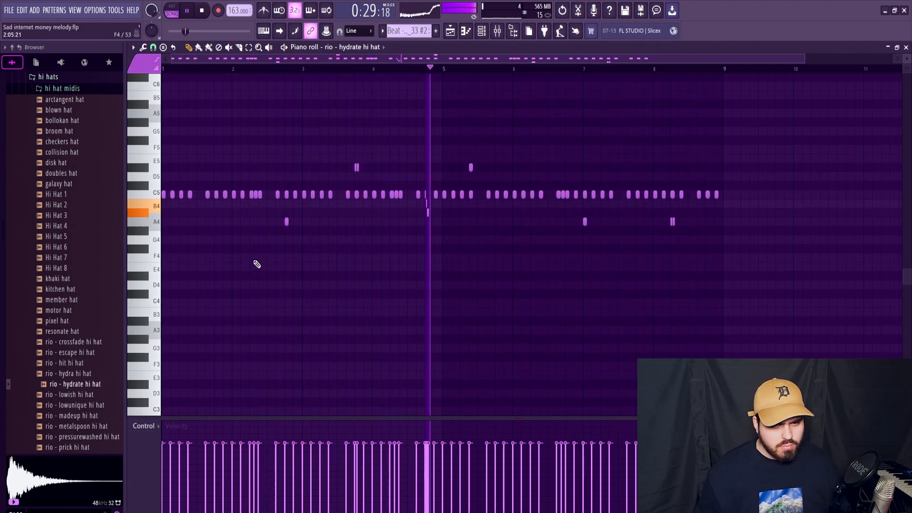
{"action": "key", "text": "space"}
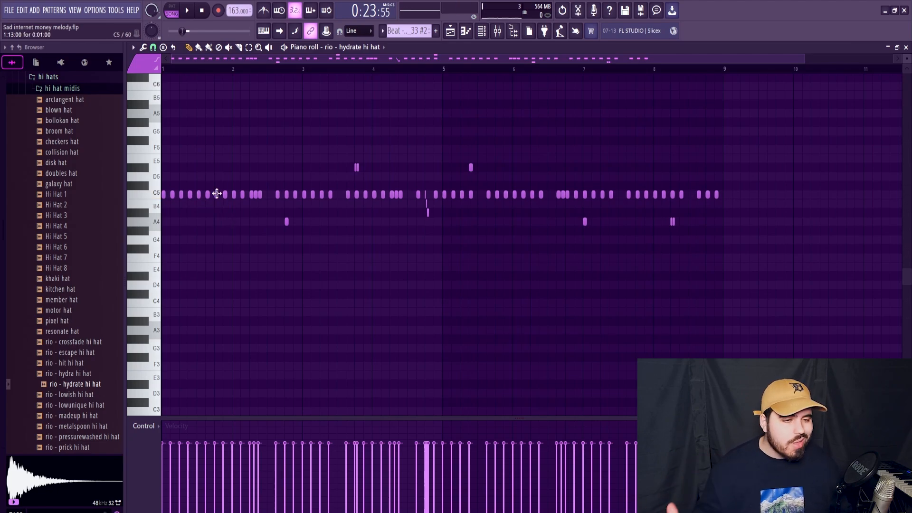
{"action": "key", "text": "space"}
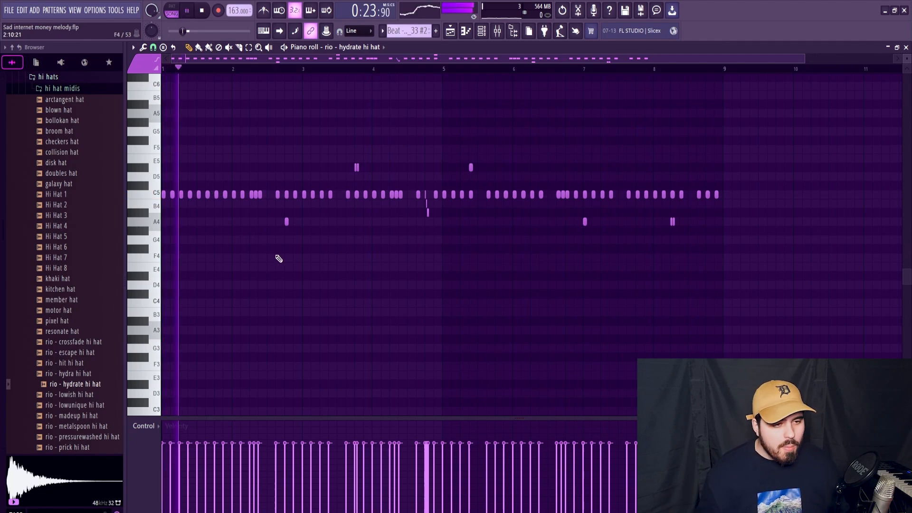
{"action": "key", "text": "space"}
{"action": "left_click", "coordinate": [269, 195]}
{"action": "left_click", "coordinate": [338, 195]}
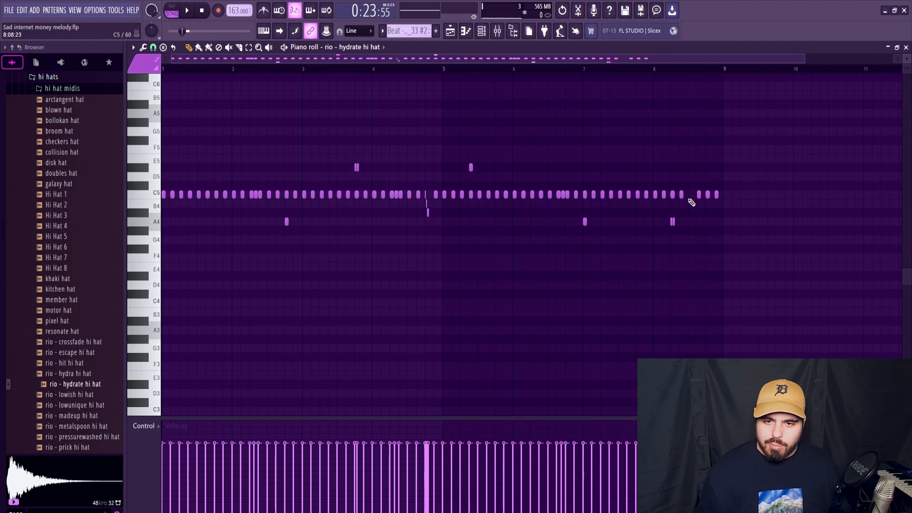
- Taper the velocities of the bar 2 hi-hat roll and add a low A3 note near the end of that bar
{"action": "scroll", "coordinate": [248, 192], "scroll_direction": "up", "scroll_amount": 4}
{"action": "left_click_drag", "start_coordinate": [306, 181], "coordinate": [284, 207]}
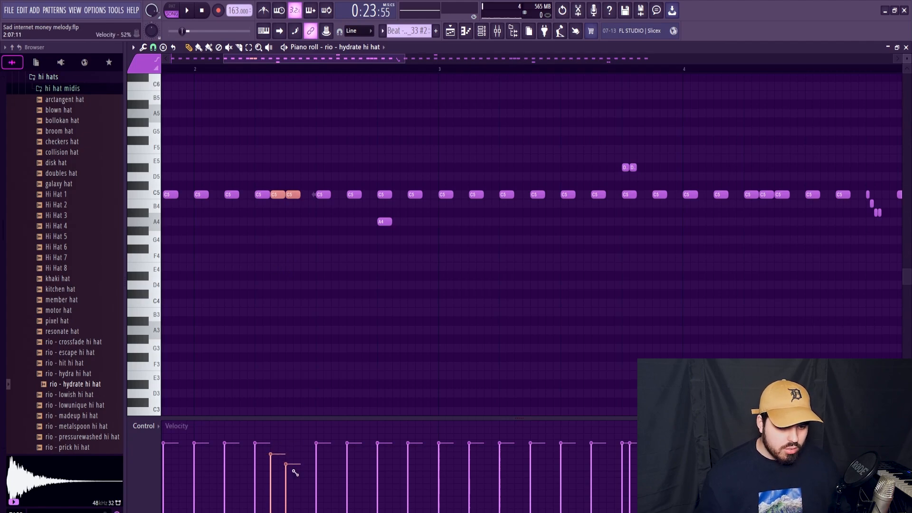
{"action": "left_click_drag", "start_coordinate": [296, 476], "coordinate": [295, 477]}
{"action": "key", "text": "space"}
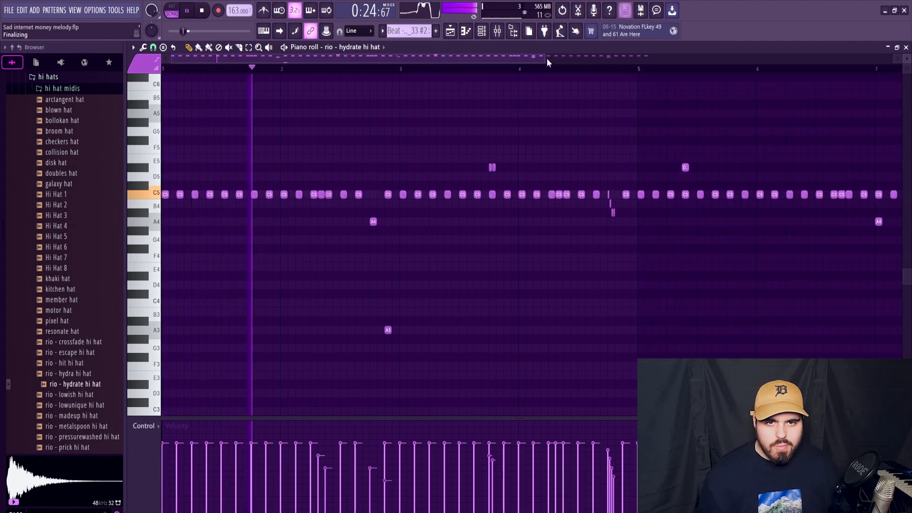
- Lower the velocities of the last two notes in the bar 4 hi-hat roll
{"action": "left_click_drag", "start_coordinate": [545, 59], "coordinate": [700, 62]}
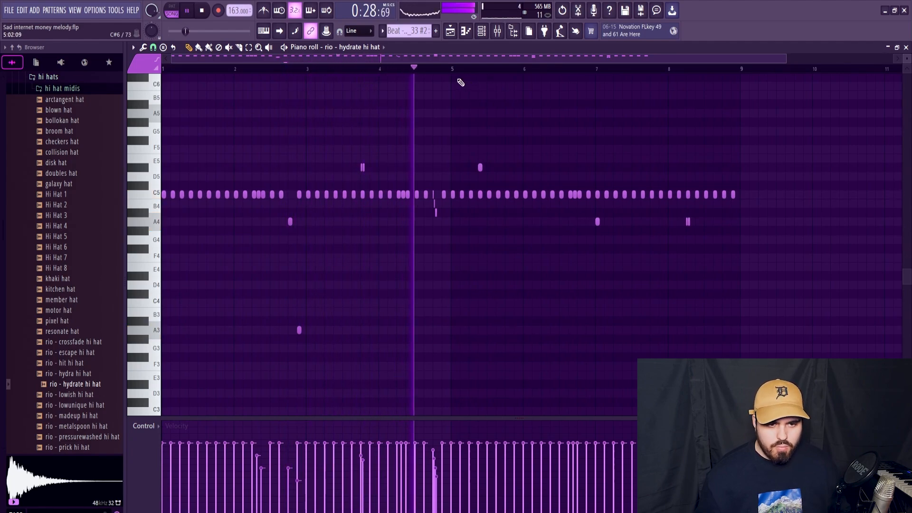
{"action": "left_click_drag", "start_coordinate": [410, 182], "coordinate": [402, 208]}
{"action": "key", "text": "space"}
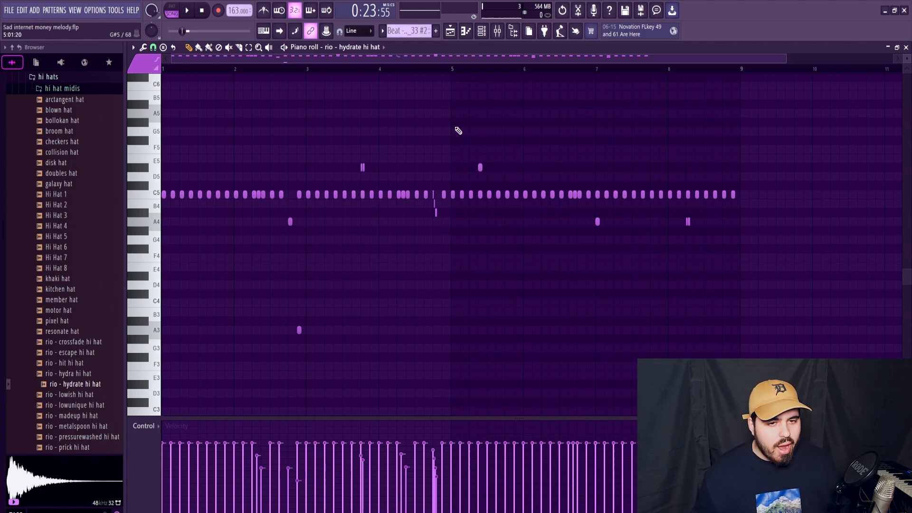
- Delete the hi-hat notes in bars 5 to 8 and duplicate the first four bars into their place
{"action": "left_click_drag", "start_coordinate": [456, 129], "coordinate": [838, 308]}
{"action": "key", "text": "Delete"}
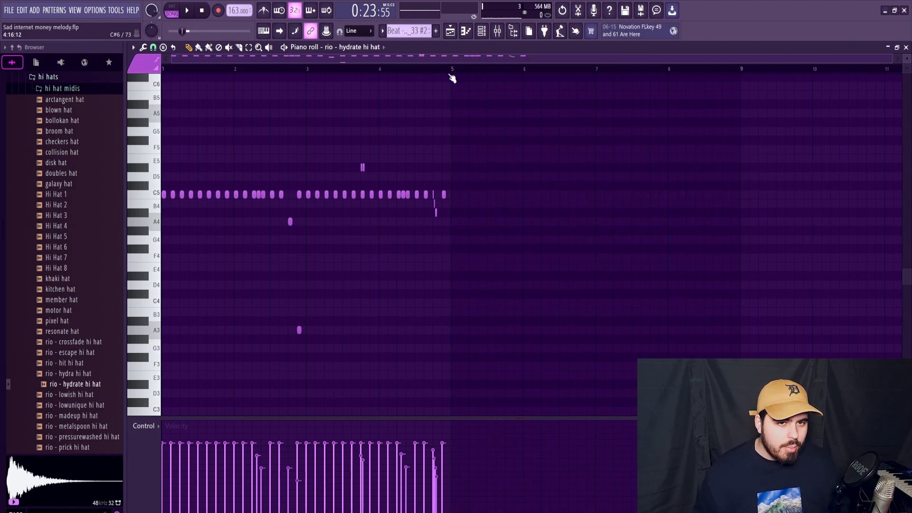
{"action": "key", "text": "ctrl+a"}
{"action": "key", "text": "ctrl+b"}
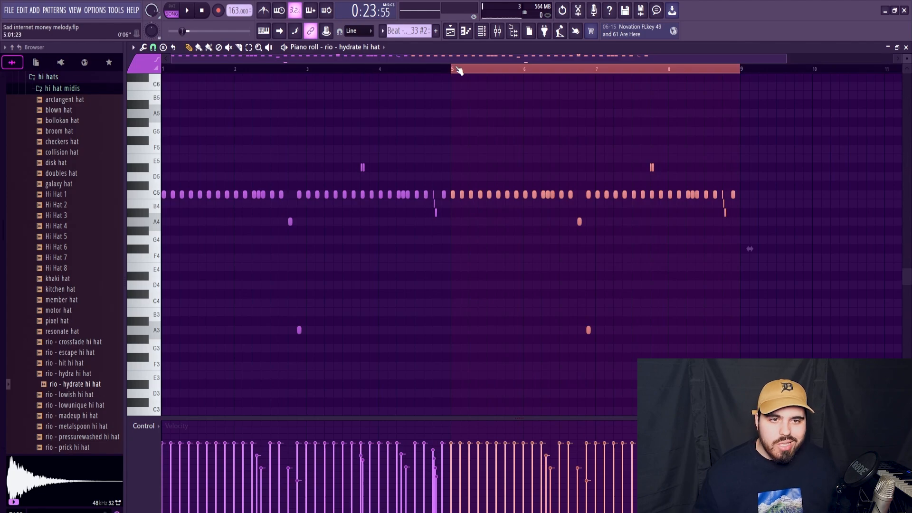
{"action": "key", "text": "ctrl+d"}
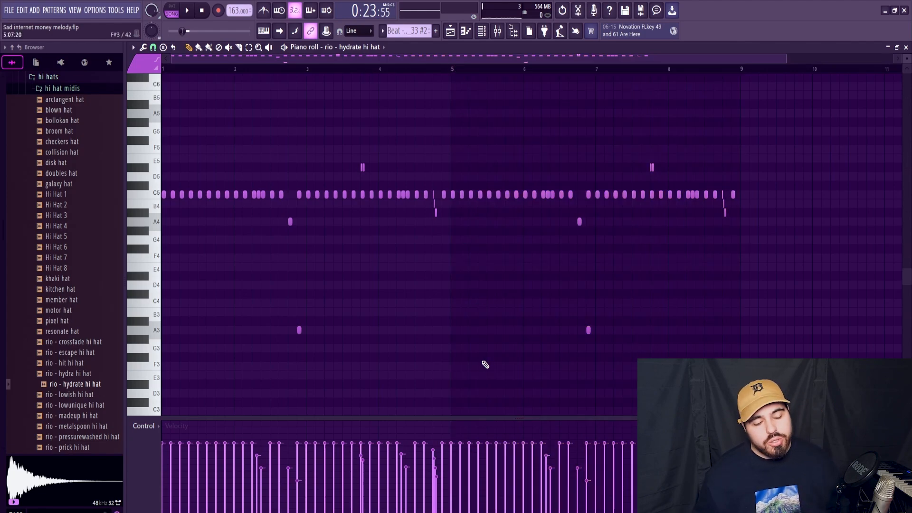
- Audition the duplicated hi-hat pattern in the full beat, return to the playlist and clear its bar 17 to 25 selection
{"action": "key", "text": "space"}
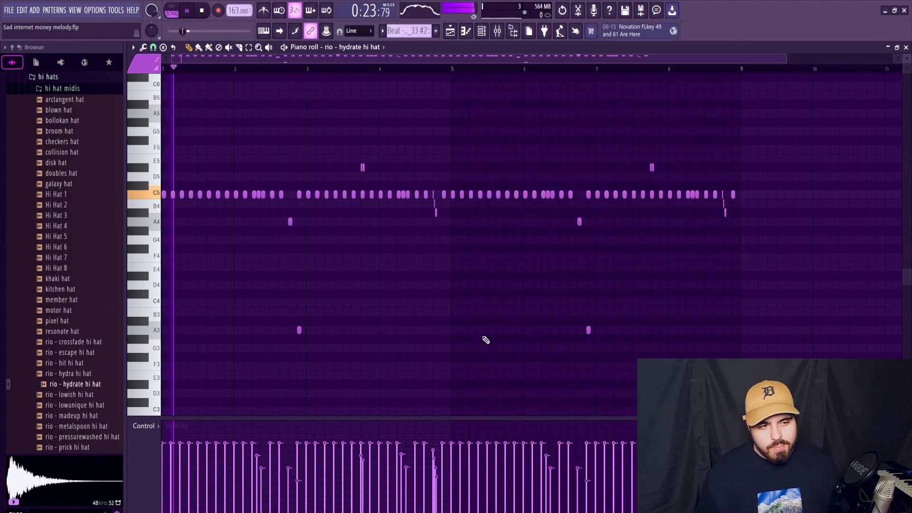
{"action": "left_click", "coordinate": [906, 48]}
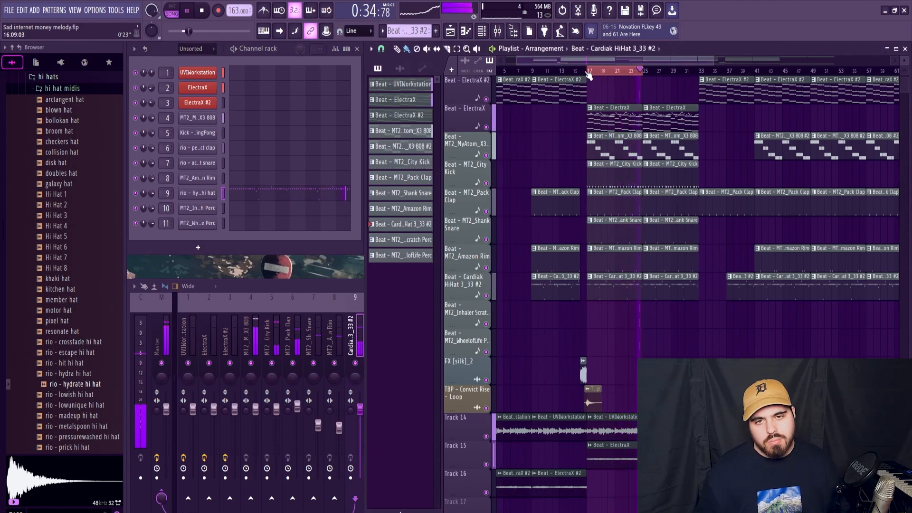
{"action": "key", "text": "space"}
{"action": "scroll", "coordinate": [564, 240], "scroll_direction": "up", "scroll_amount": 4}
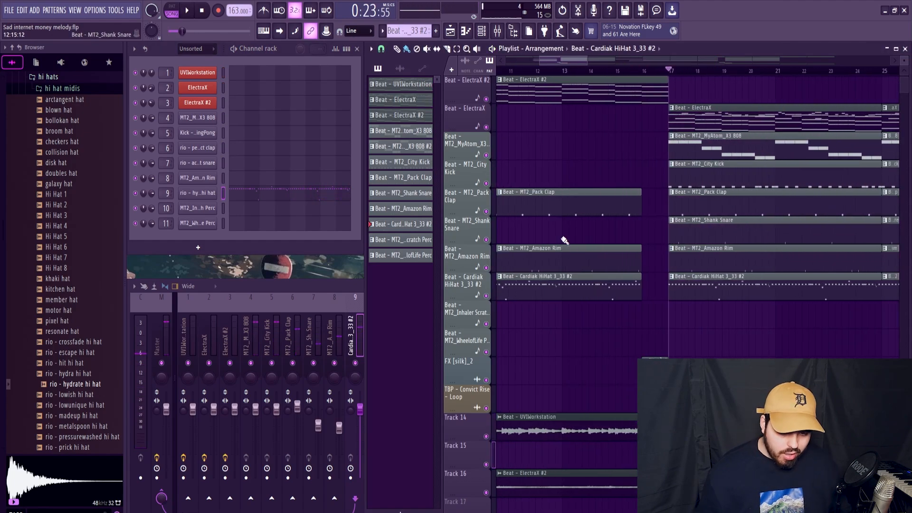
- Audition the transition into the bar 17 drop and survey the whole arrangement
{"action": "scroll", "coordinate": [660, 298], "scroll_direction": "up", "scroll_amount": 4}
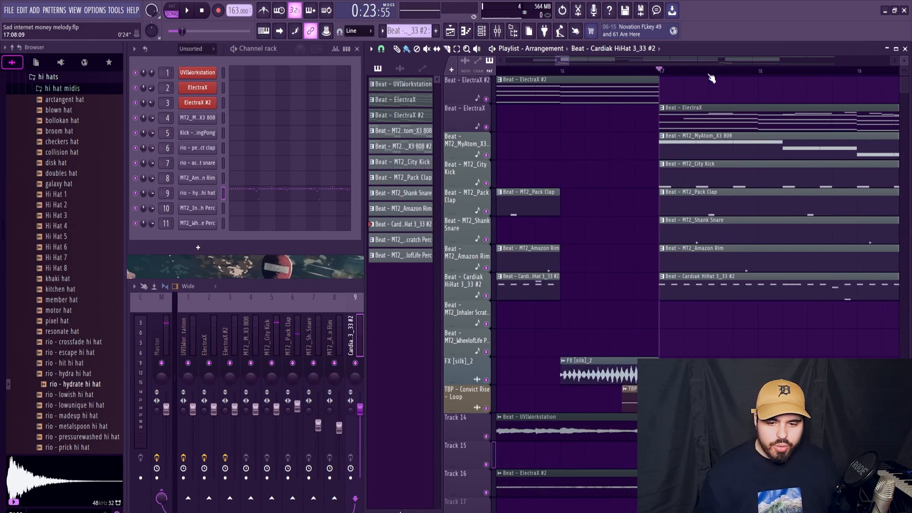
{"action": "left_click", "coordinate": [562, 67]}
{"action": "key", "text": "space"}
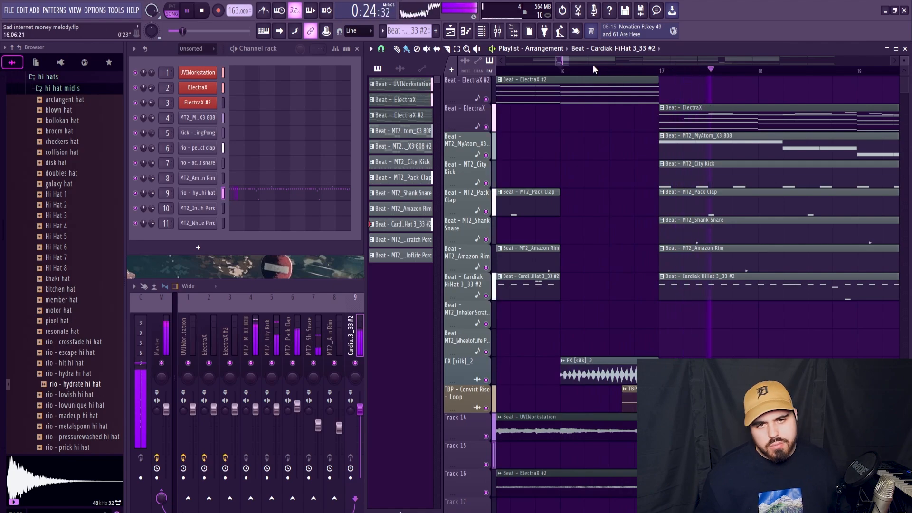
{"action": "left_click_drag", "start_coordinate": [568, 61], "coordinate": [873, 58]}
{"action": "key", "text": "space"}
{"action": "left_click_drag", "start_coordinate": [743, 59], "coordinate": [573, 62]}
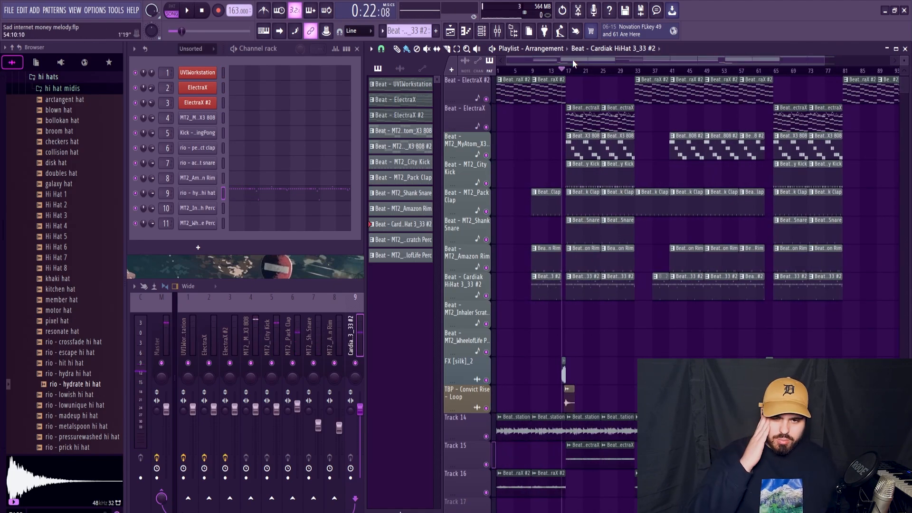
- Play the end of the first drop into bar 33 to check how the verse begins
{"action": "scroll", "coordinate": [654, 157], "scroll_direction": "up", "scroll_amount": 3}
{"action": "scroll", "coordinate": [656, 148], "scroll_direction": "down", "scroll_amount": 2}
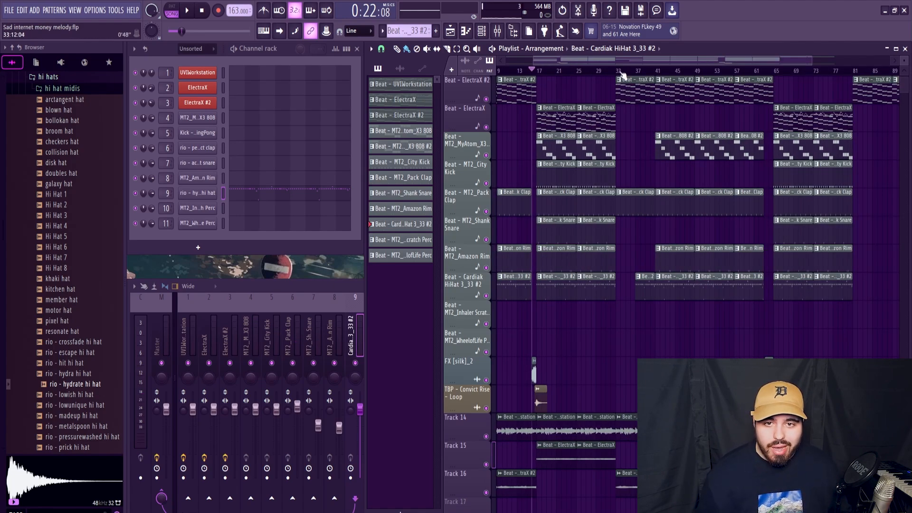
{"action": "key", "text": "space"}
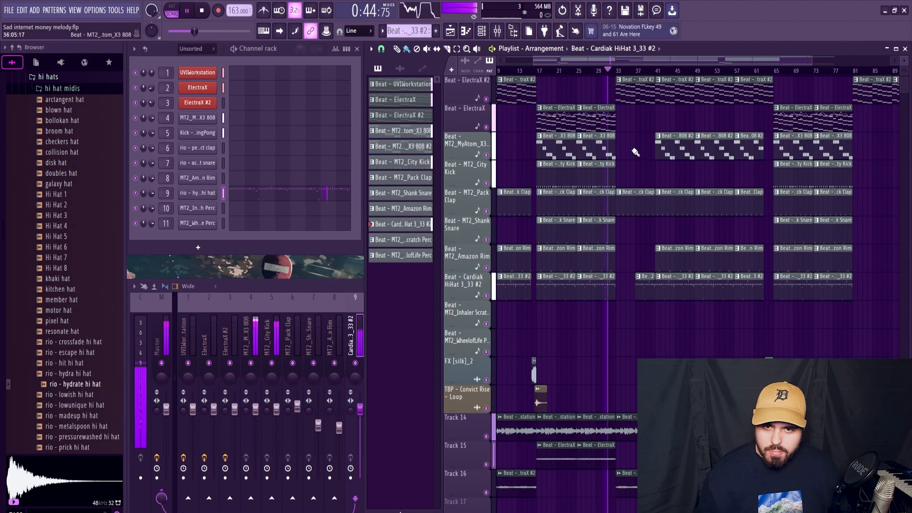
{"action": "scroll", "coordinate": [633, 143], "scroll_direction": "up", "scroll_amount": 3}
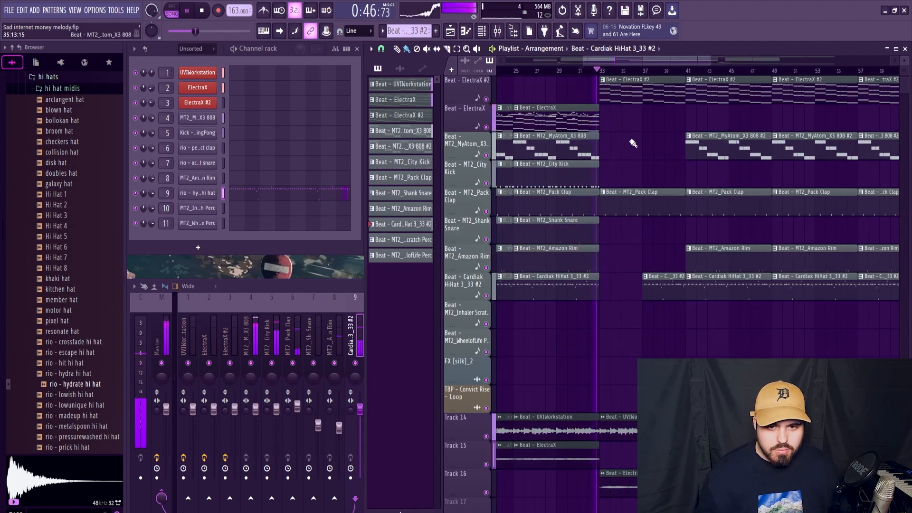
{"action": "key", "text": "space"}
- Move the MT2_MyAtom_X3 808 #2 and Cardiak HiHat clips from bar 41 to bar 33 and play the transition
{"action": "left_click_drag", "start_coordinate": [710, 61], "coordinate": [894, 69]}
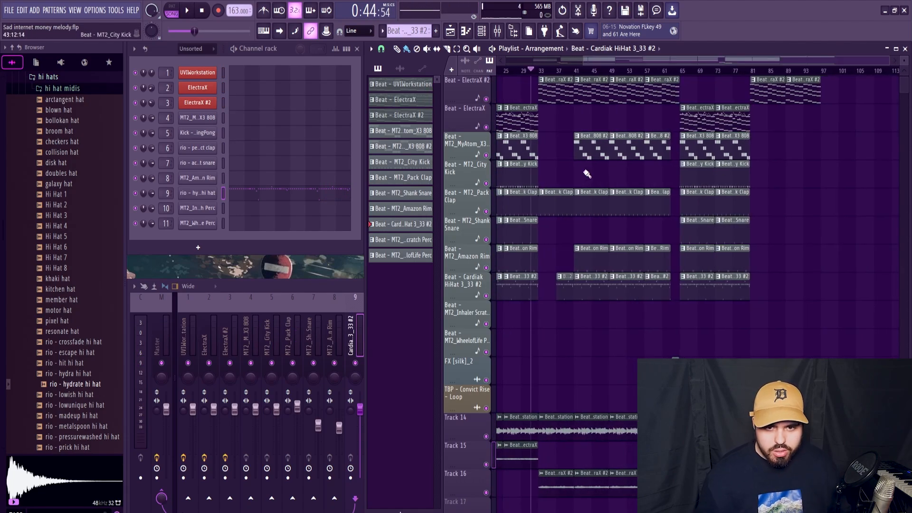
{"action": "scroll", "coordinate": [555, 157], "scroll_direction": "up", "scroll_amount": 3}
{"action": "left_click_drag", "start_coordinate": [653, 148], "coordinate": [640, 148]}
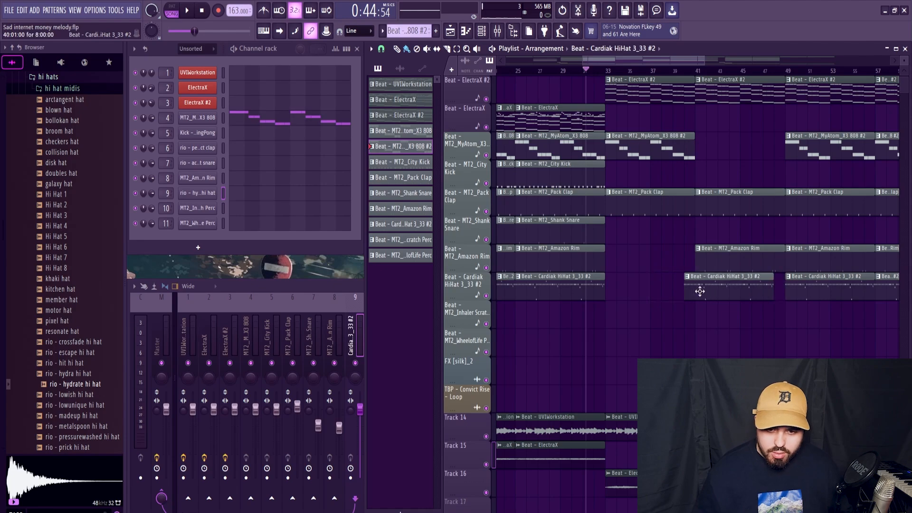
{"action": "left_click_drag", "start_coordinate": [700, 291], "coordinate": [629, 292]}
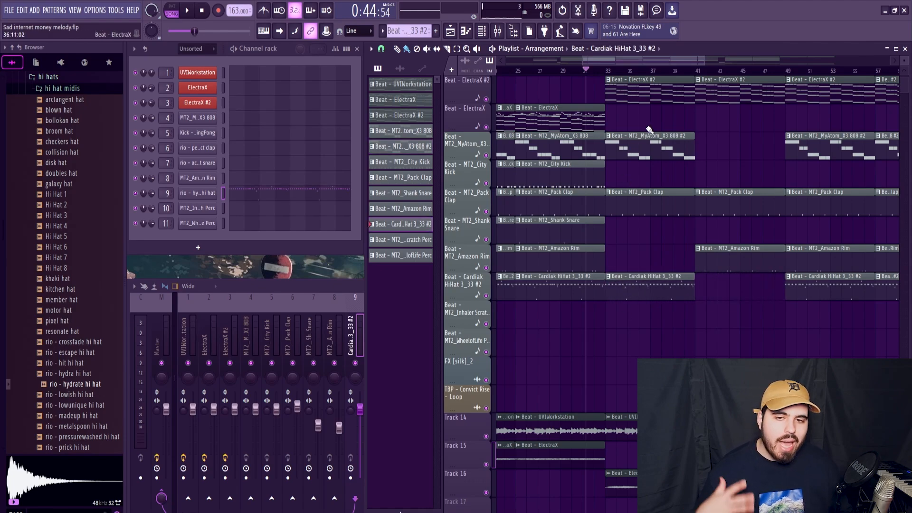
{"action": "key", "text": "space"}
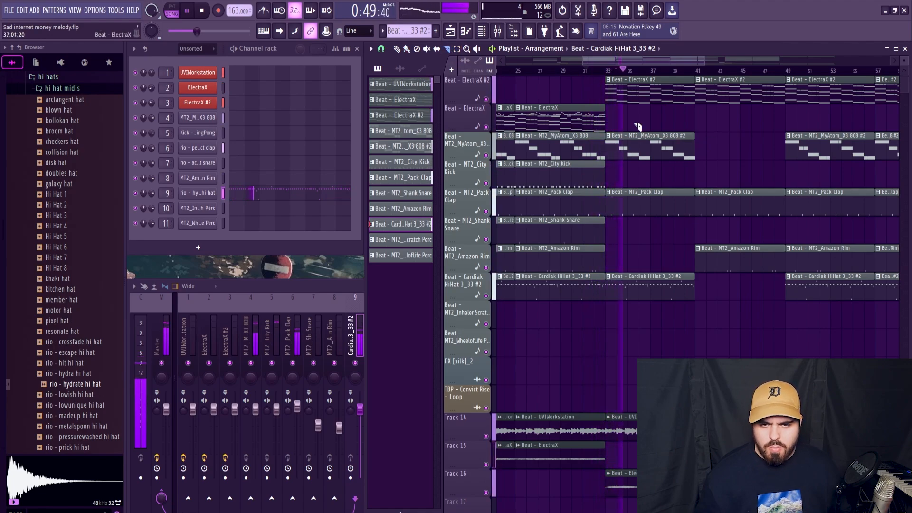
- Replace the 808 #2 clip at bar 33 with a copy of the drop's MT2_MyAtom_X3 808 clip and audition it
{"action": "key", "text": "space"}
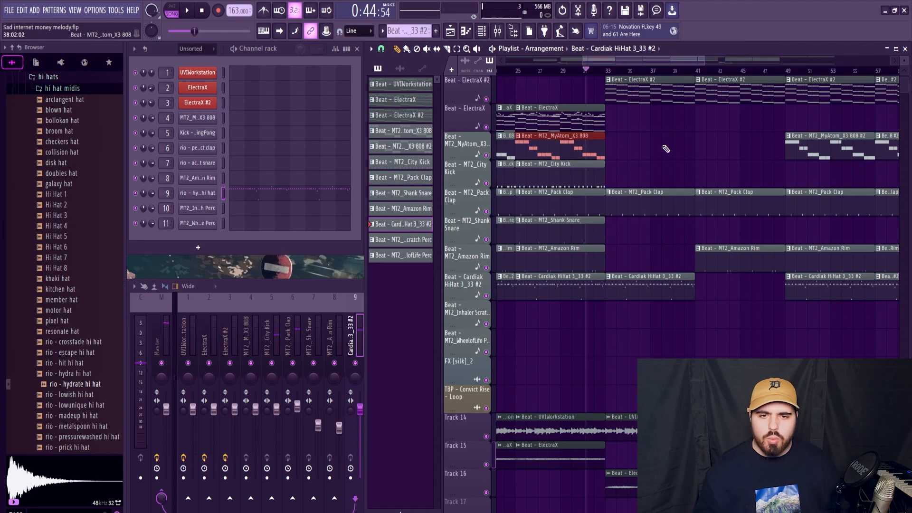
{"action": "key", "text": "space"}
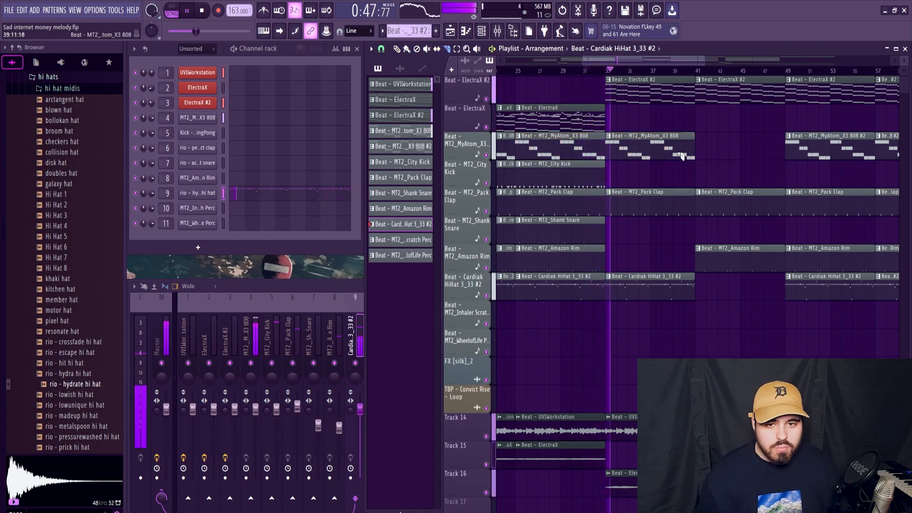
{"action": "key", "text": "space"}
- Cut a one-bar gap at bar 34 out of the 808, clap and hi-hat clips and listen to the drum break
{"action": "scroll", "coordinate": [624, 183], "scroll_direction": "up", "scroll_amount": 5, "text": "ctrl"}
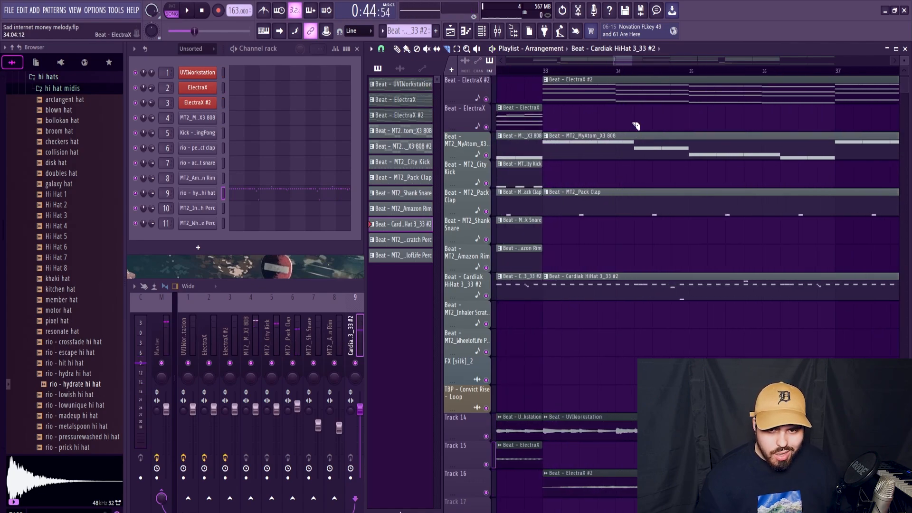
{"action": "left_click_drag", "start_coordinate": [621, 232], "coordinate": [624, 300]}
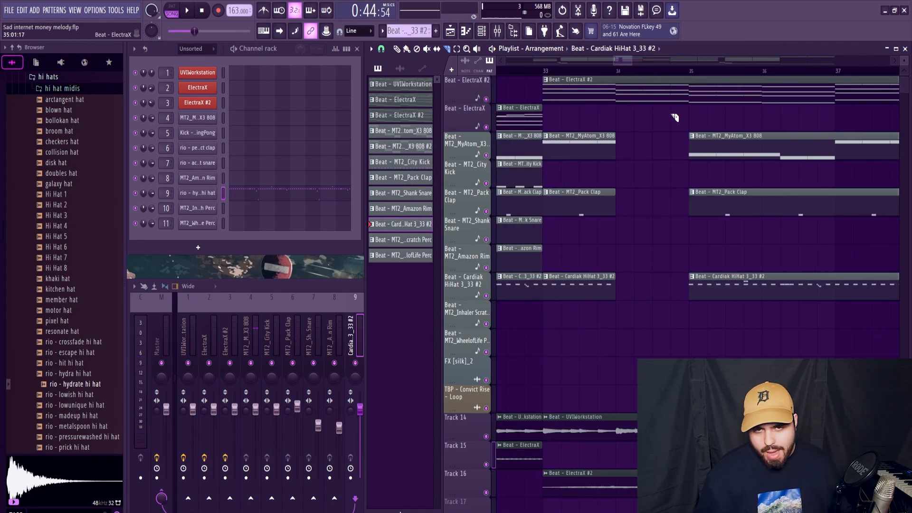
{"action": "scroll", "coordinate": [569, 192], "scroll_direction": "down", "scroll_amount": 3, "text": "ctrl"}
{"action": "key", "text": "space"}
{"action": "left_click_drag", "start_coordinate": [620, 63], "coordinate": [665, 63]}
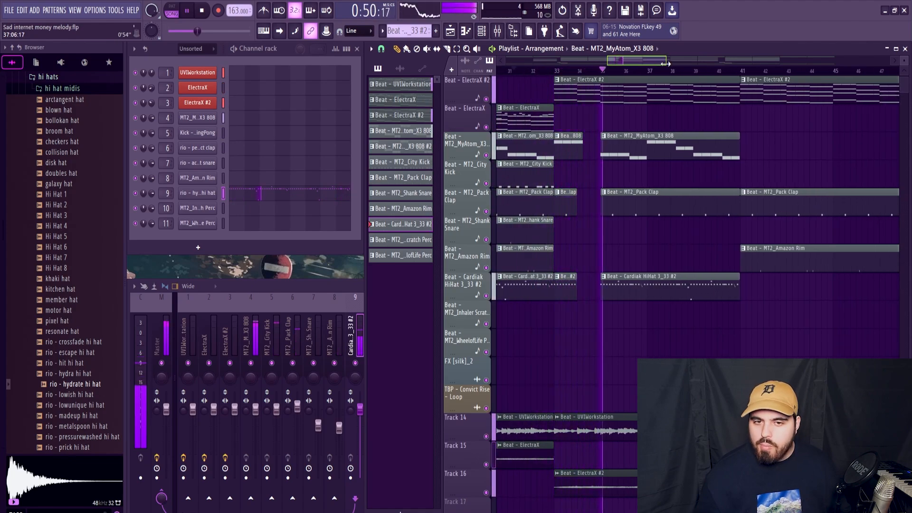
{"action": "left_click_drag", "start_coordinate": [665, 64], "coordinate": [762, 64]}
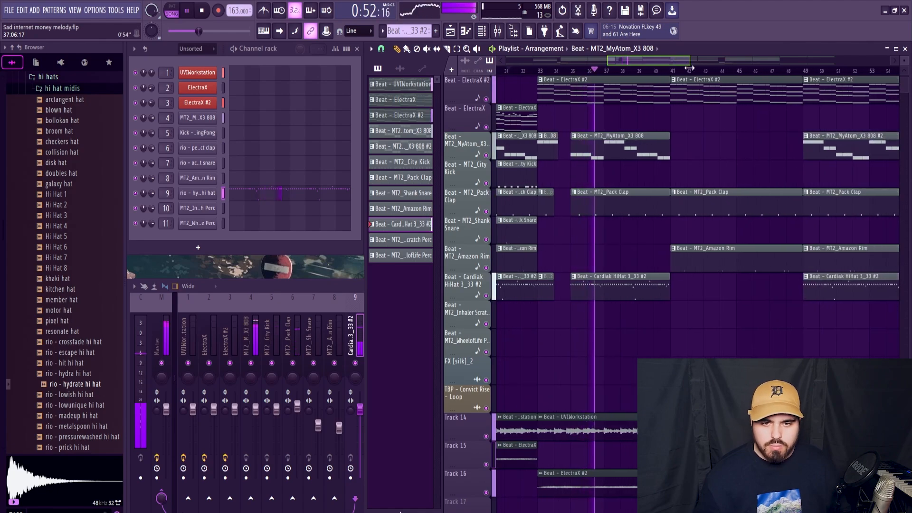
{"action": "key", "text": "space"}
- Add an MT2_Shank Snare clip at bar 41 alongside the clap and rim clips, and clear the clip selection
{"action": "left_click_drag", "start_coordinate": [625, 325], "coordinate": [616, 183]}
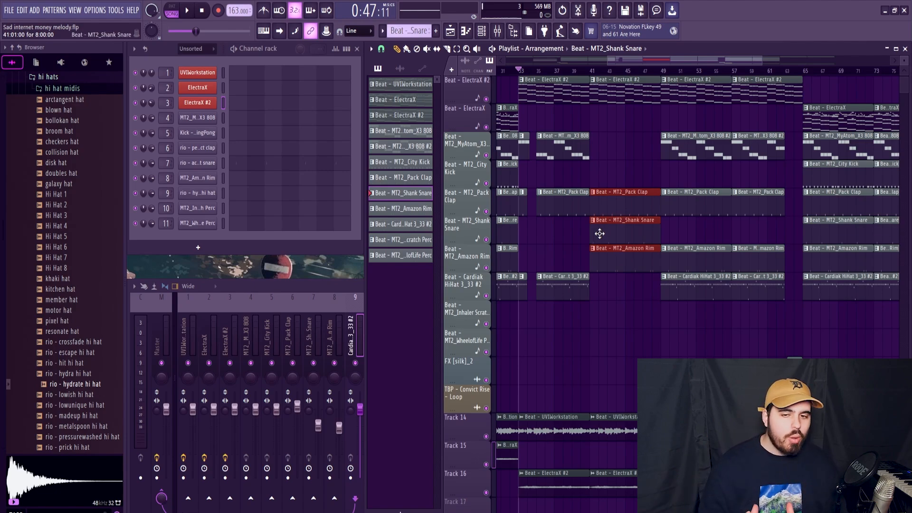
{"action": "left_click", "coordinate": [675, 319], "text": "ctrl"}
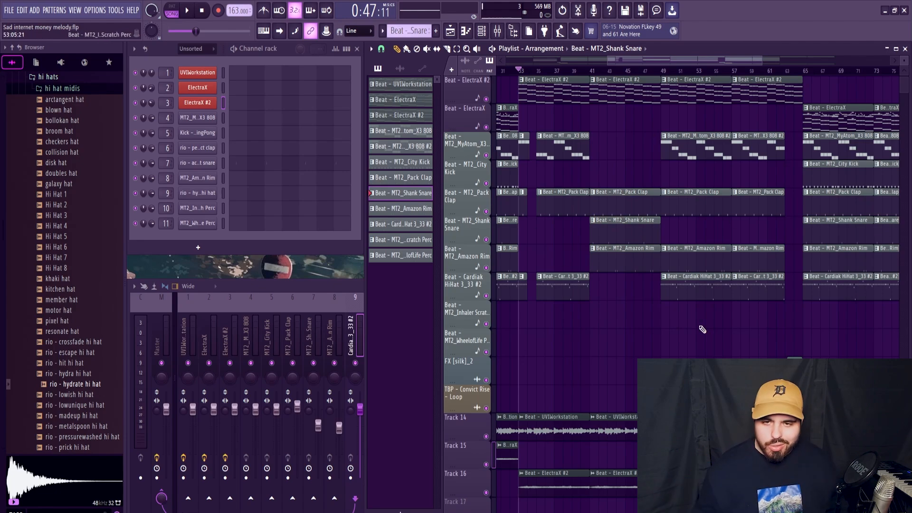
{"action": "left_click_drag", "start_coordinate": [652, 65], "coordinate": [552, 67]}
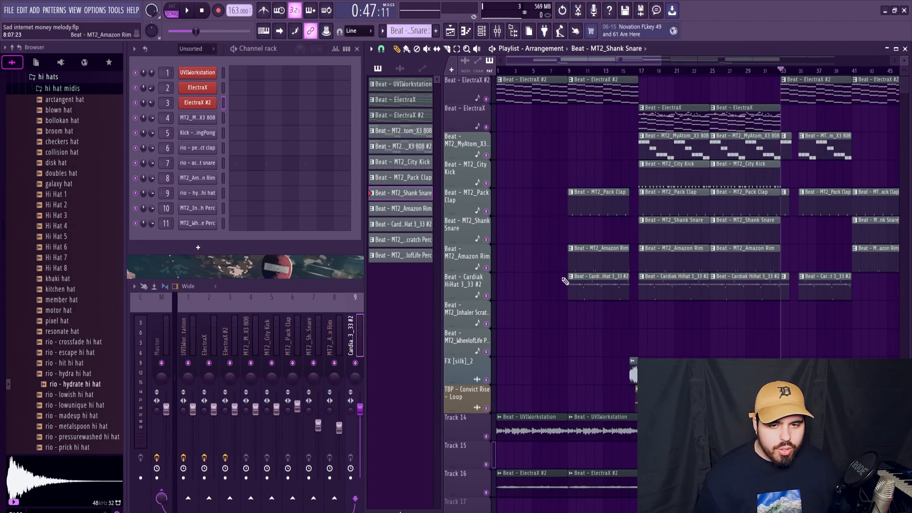
- Delete the 808 #2 clip at bar 49 and all the clips in bars 57 to 65
{"action": "left_click_drag", "start_coordinate": [606, 56], "coordinate": [707, 66]}
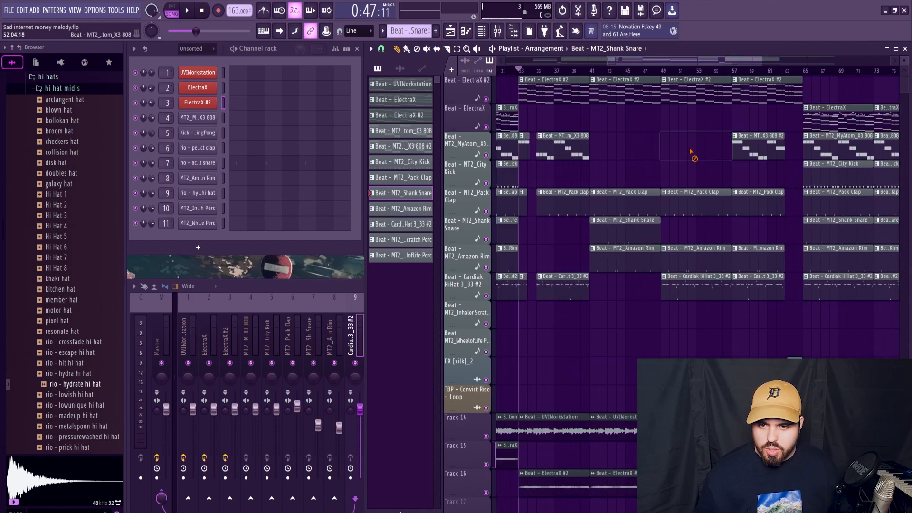
{"action": "left_click_drag", "start_coordinate": [759, 150], "coordinate": [757, 324]}
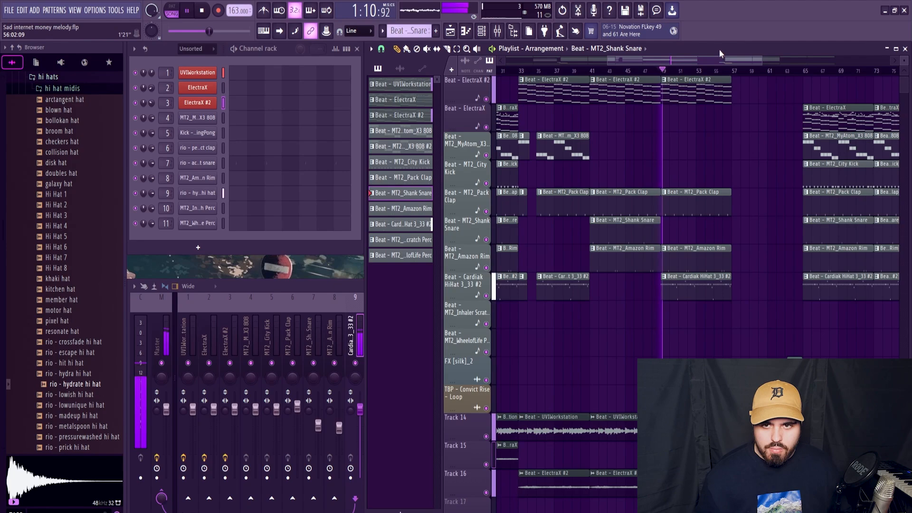
{"action": "left_click_drag", "start_coordinate": [713, 58], "coordinate": [709, 62]}
- Place an MT2_MyAtom_X3 808 clip at bar 49, audition it, and add a Cardiak HiHat clip at the same bar
{"action": "left_click_drag", "start_coordinate": [756, 154], "coordinate": [738, 157]}
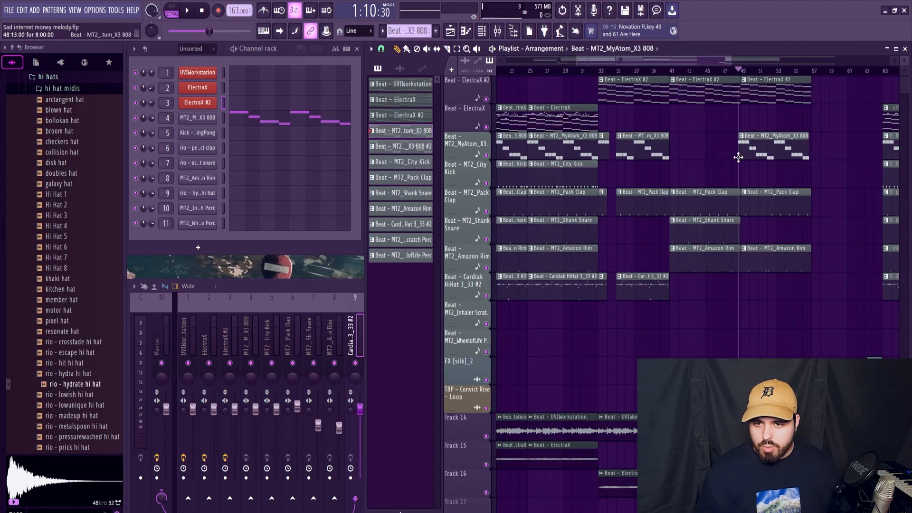
{"action": "key", "text": "space"}
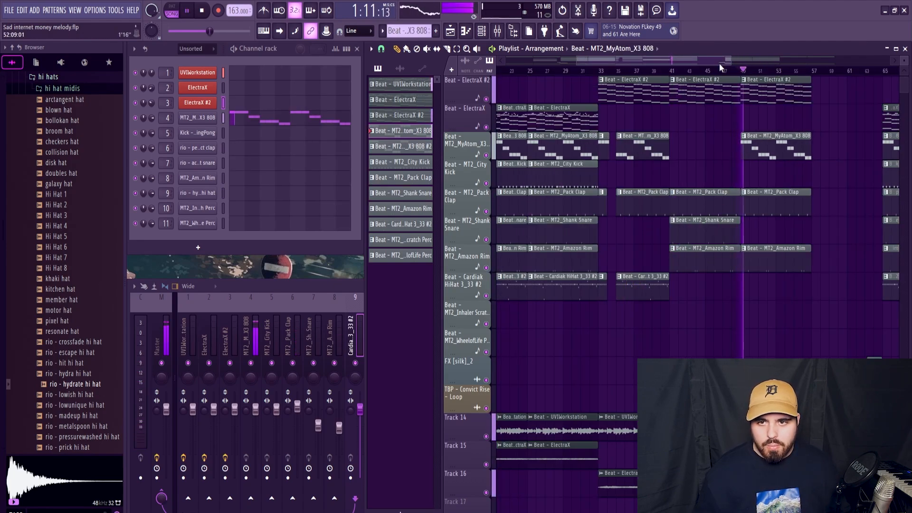
{"action": "left_click_drag", "start_coordinate": [720, 61], "coordinate": [736, 62]}
{"action": "key", "text": "space"}
{"action": "left_click", "coordinate": [696, 296]}
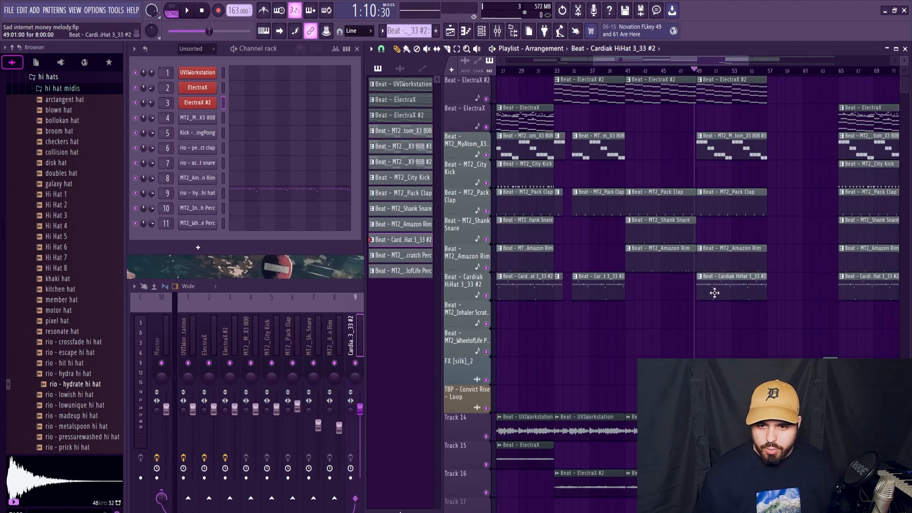
- Chop the 808 #3 pattern's notes into shorter repeated hits and trim the clap, rim and hi-hat clips to end at bar 56
{"action": "double_click", "coordinate": [720, 141]}
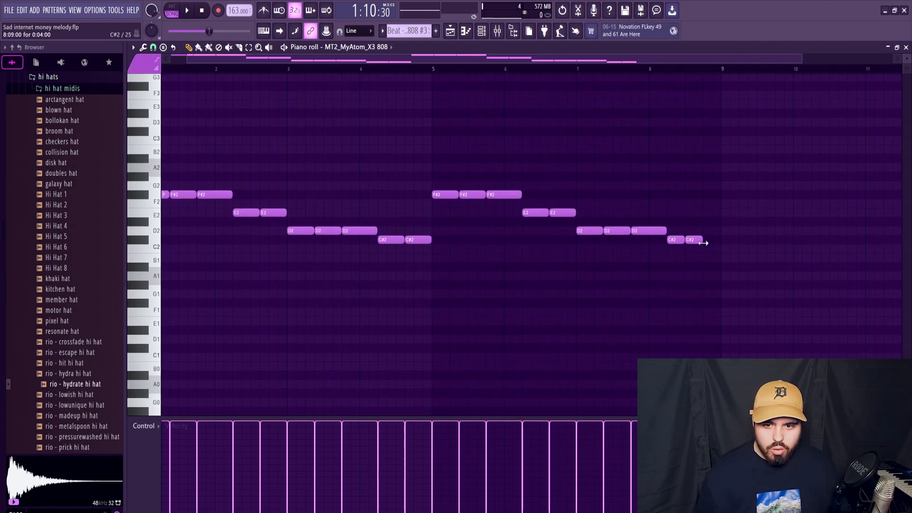
{"action": "left_click", "coordinate": [907, 48]}
{"action": "key", "text": "space"}
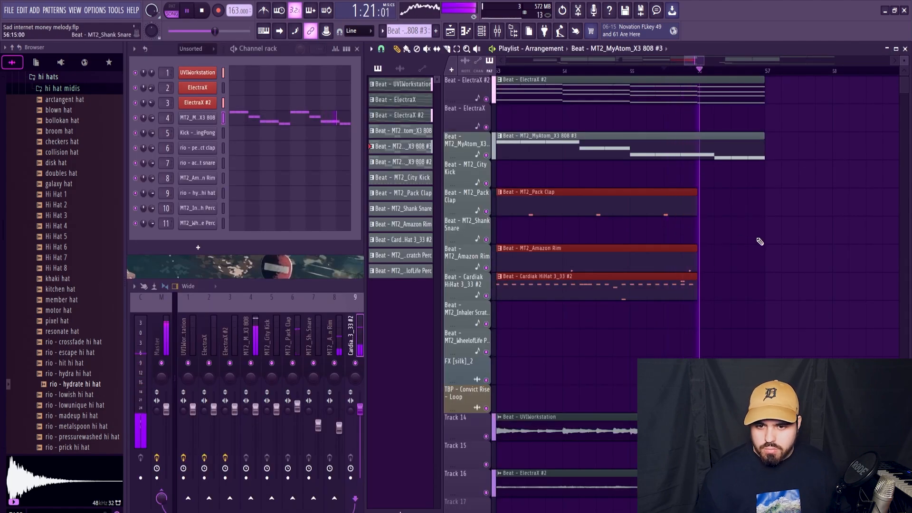
{"action": "key", "text": "space"}
- Move the second drop and everything after it from bar 65 to bar 57, and audition the transition
{"action": "scroll", "coordinate": [759, 190], "scroll_direction": "down", "scroll_amount": 5}
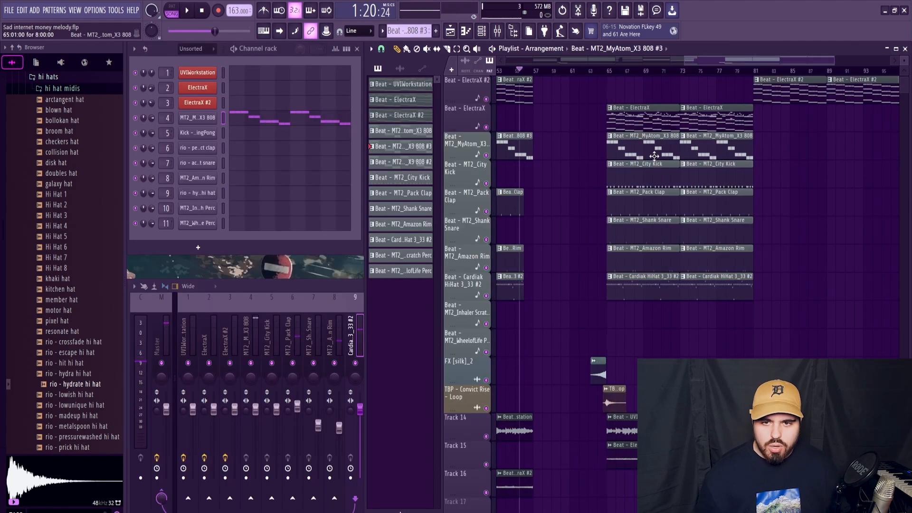
{"action": "scroll", "coordinate": [682, 171], "scroll_direction": "up", "scroll_amount": 4}
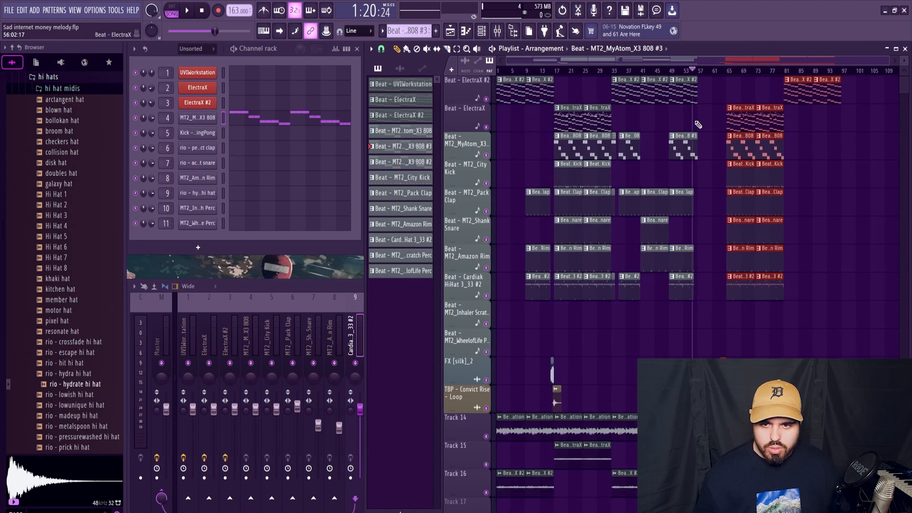
{"action": "left_click_drag", "start_coordinate": [820, 120], "coordinate": [683, 125]}
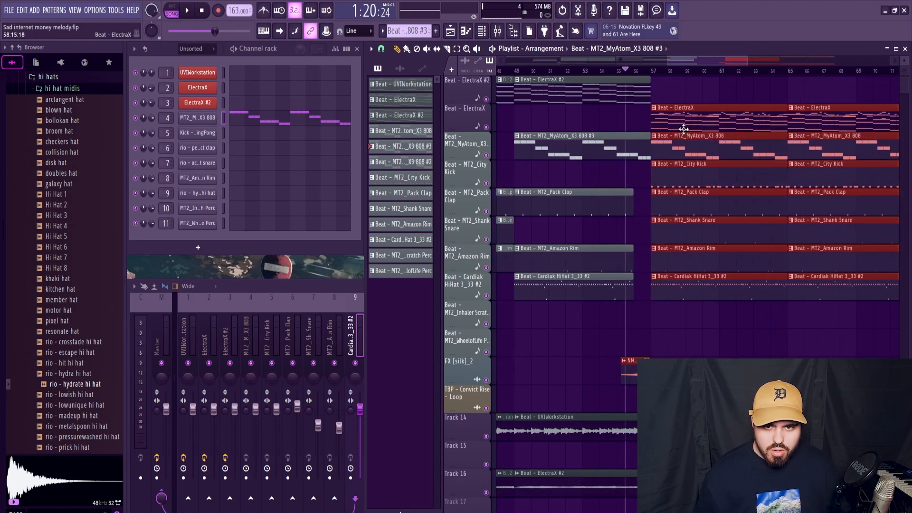
{"action": "left_click_drag", "start_coordinate": [682, 125], "coordinate": [683, 125]}
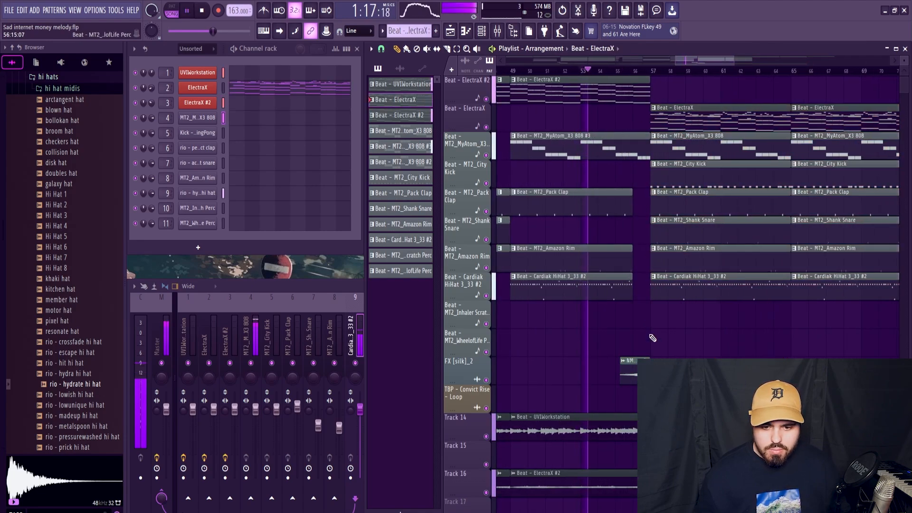
{"action": "scroll", "coordinate": [653, 337], "scroll_direction": "up", "scroll_amount": 3}
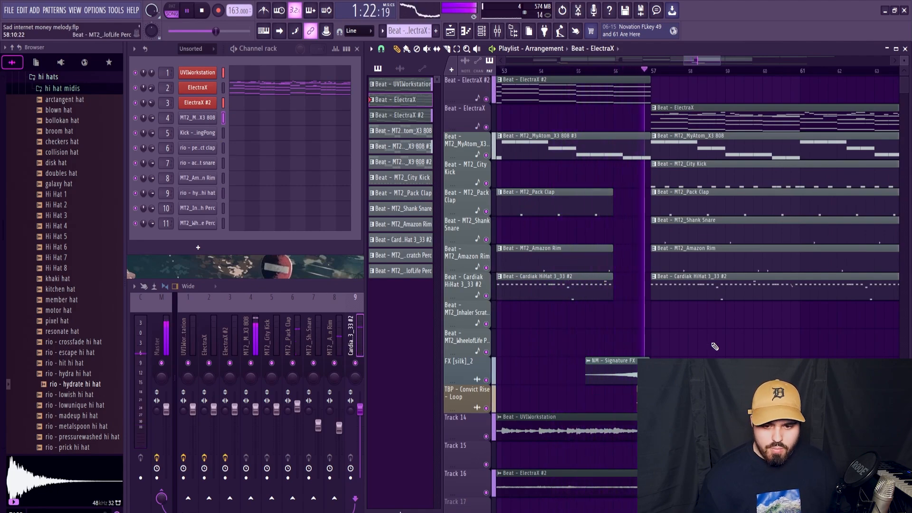
{"action": "key", "text": "space"}
- Change the playlist snap setting and fit the NM - Signature FX riser so it ends at bar 57
{"action": "scroll", "coordinate": [653, 354], "scroll_direction": "up", "scroll_amount": 4}
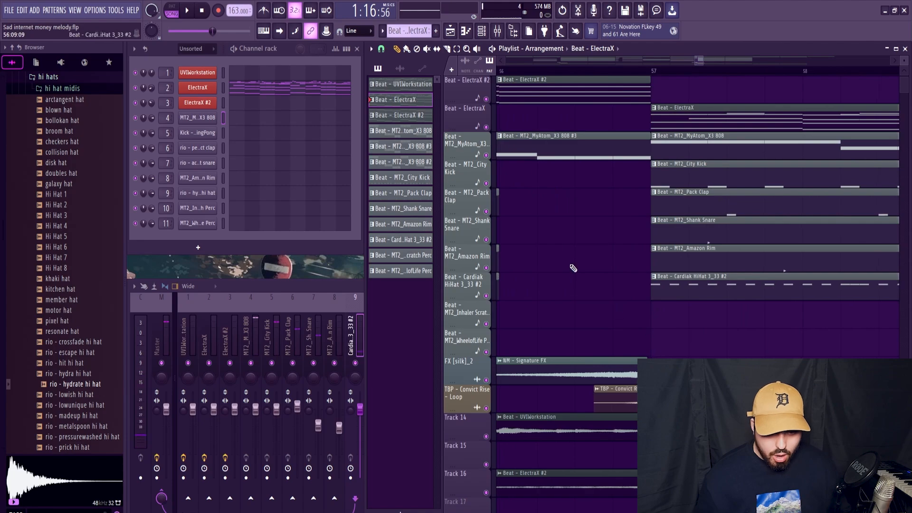
{"action": "left_click", "coordinate": [380, 49]}
{"action": "left_click", "coordinate": [387, 97]}
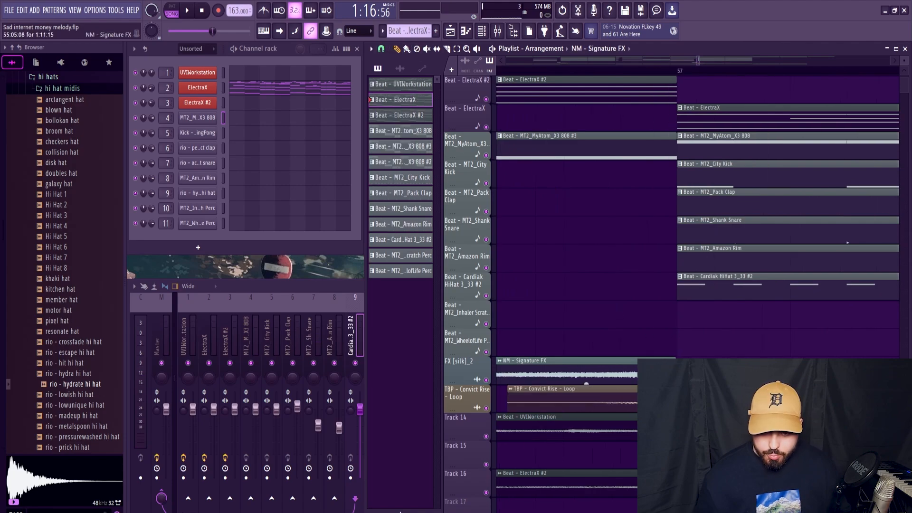
- Set the NM - Signature FX channel volume to 41% while playing the transition, and close its settings
{"action": "left_click", "coordinate": [664, 374]}
{"action": "scroll", "coordinate": [556, 322], "scroll_direction": "down", "scroll_amount": 5}
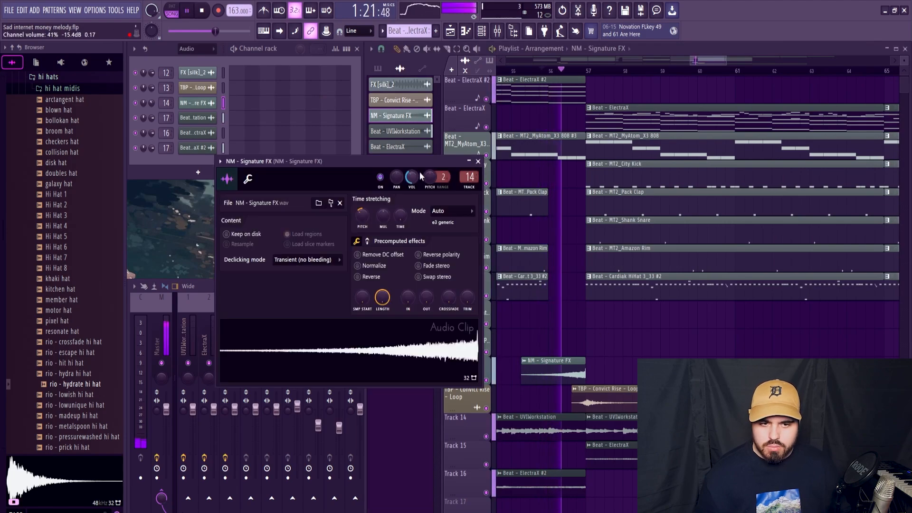
{"action": "left_click", "coordinate": [477, 161]}
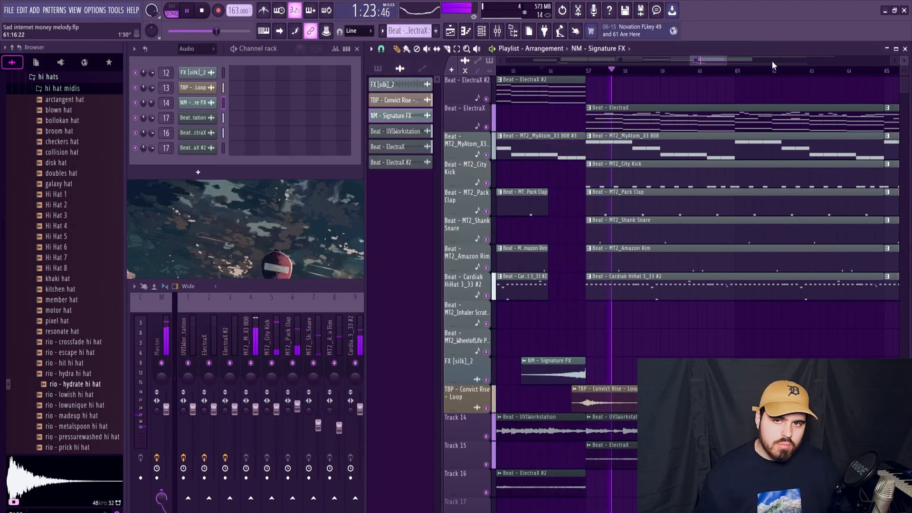
- Stop playback and delete the surplus melody clips after bar 81, including the extra UVIWorkstation audio clip on Track 14
{"action": "mouse_move", "coordinate": [725, 60]}
{"action": "left_mouse_down"}
{"action": "mouse_move", "coordinate": [853, 60]}
{"action": "mouse_move", "coordinate": [801, 61]}
{"action": "left_mouse_up"}
{"action": "key", "text": "space"}
{"action": "right_click", "coordinate": [820, 93]}
{"action": "scroll", "coordinate": [824, 190], "scroll_direction": "down", "scroll_amount": 4}
{"action": "right_click", "coordinate": [821, 311]}
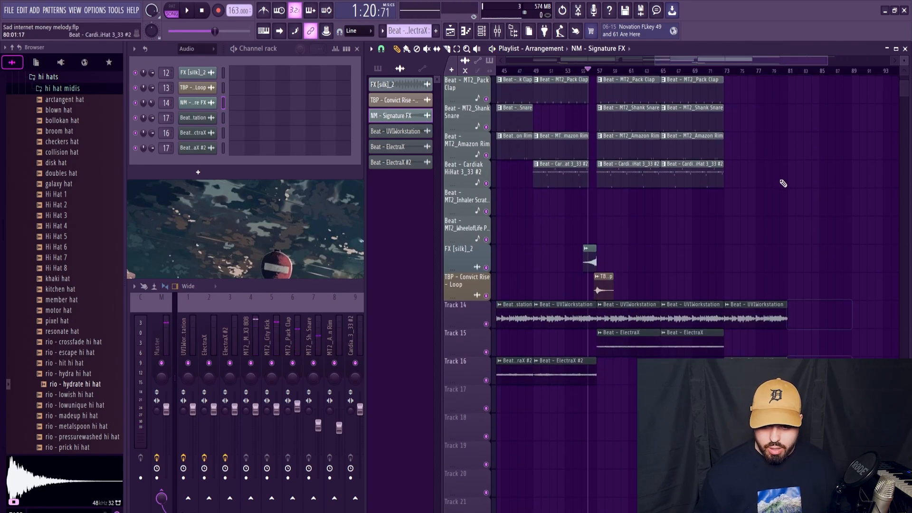
{"action": "scroll", "coordinate": [783, 184], "scroll_direction": "up", "scroll_amount": 5}
{"action": "right_click", "coordinate": [794, 91]}
{"action": "left_click_drag", "start_coordinate": [735, 61], "coordinate": [708, 65]}
{"action": "scroll", "coordinate": [826, 242], "scroll_direction": "down", "scroll_amount": 5}
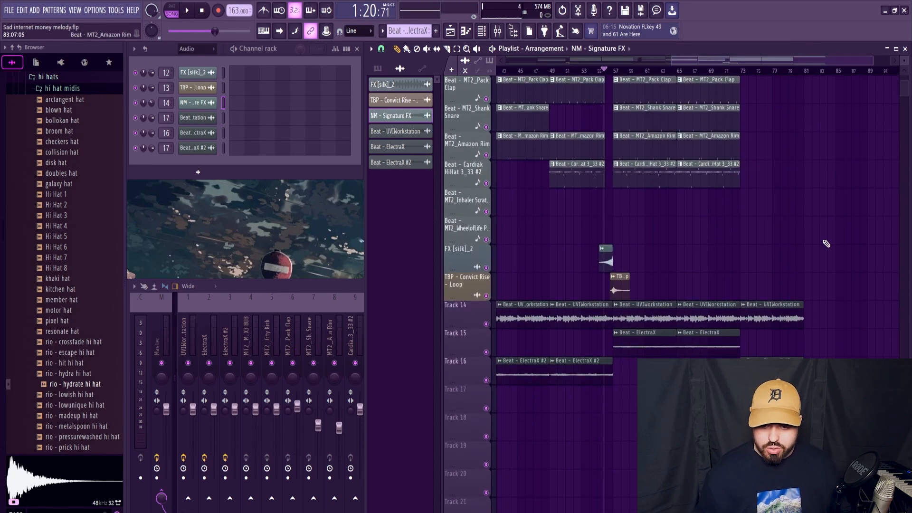
{"action": "scroll", "coordinate": [825, 240], "scroll_direction": "up", "scroll_amount": 5}
{"action": "left_click_drag", "start_coordinate": [788, 63], "coordinate": [761, 69]}
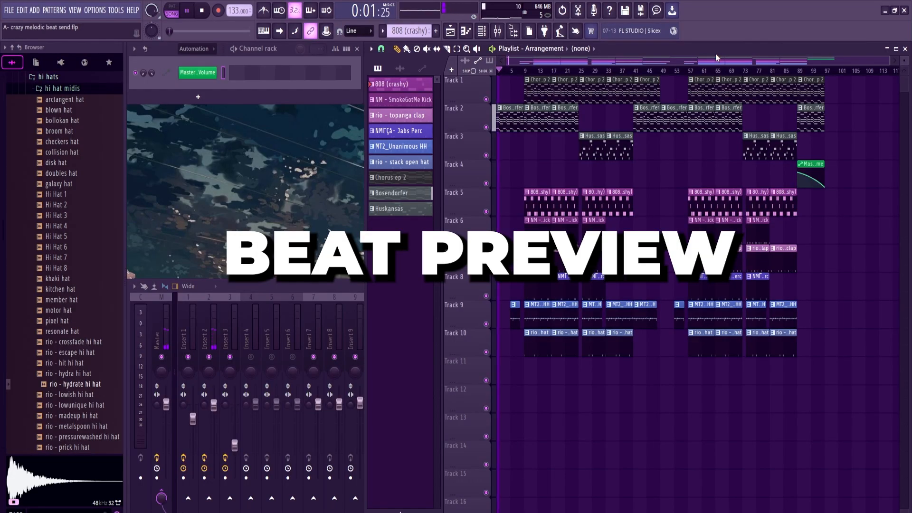
- Review the new beat's arrangement, open the Bosendorfer pattern's notes and play its melody
{"action": "scroll", "coordinate": [513, 129], "scroll_direction": "up", "scroll_amount": 5}
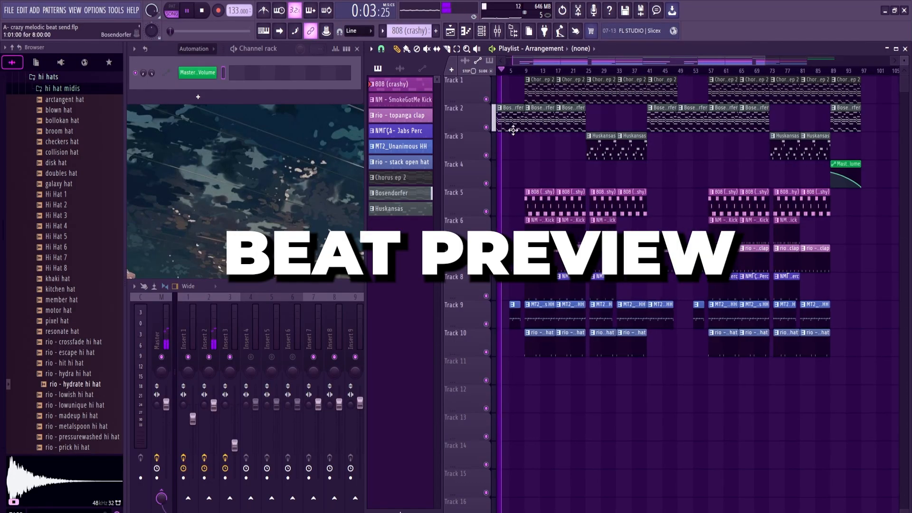
{"action": "left_click_drag", "start_coordinate": [654, 62], "coordinate": [592, 63]}
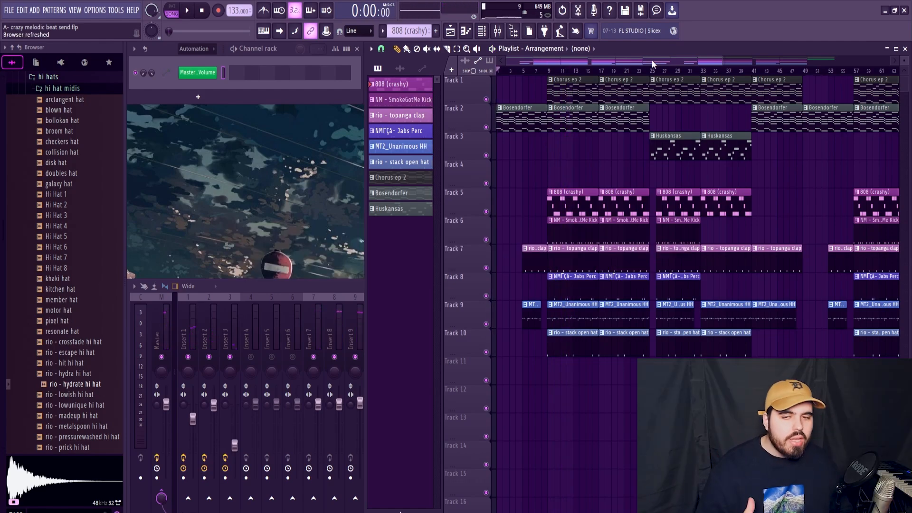
{"action": "double_click", "coordinate": [521, 123]}
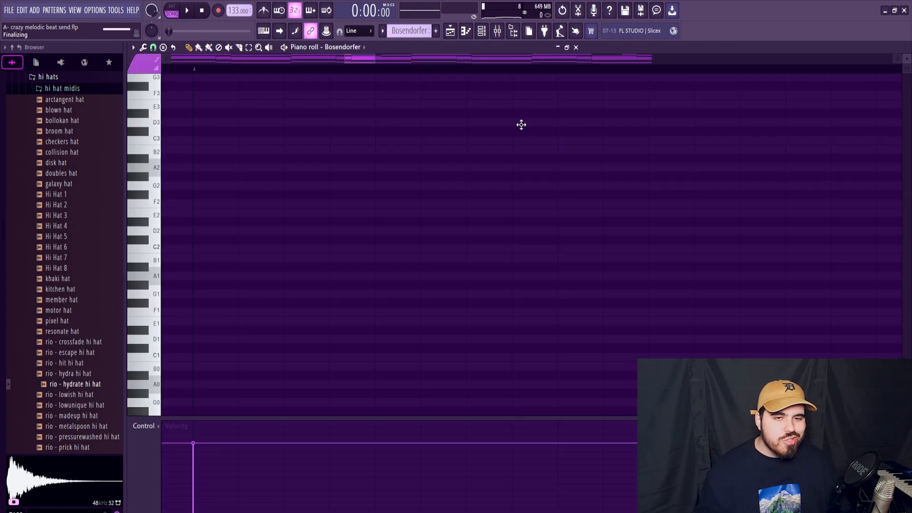
{"action": "left_click_drag", "start_coordinate": [569, 58], "coordinate": [380, 59]}
{"action": "scroll", "coordinate": [368, 193], "scroll_direction": "down", "scroll_amount": 2}
{"action": "scroll", "coordinate": [375, 193], "scroll_direction": "up", "scroll_amount": 10}
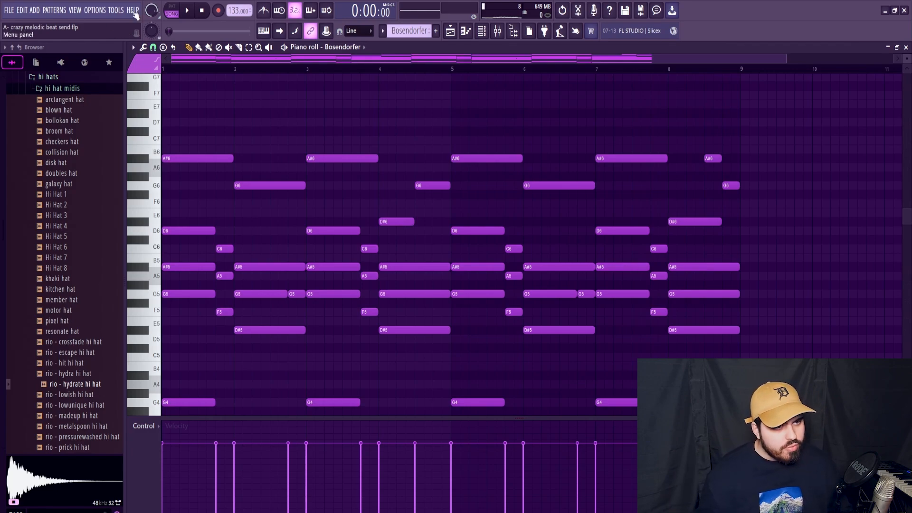
{"action": "key", "text": "space"}
{"action": "scroll", "coordinate": [346, 81], "scroll_direction": "down", "scroll_amount": 3}
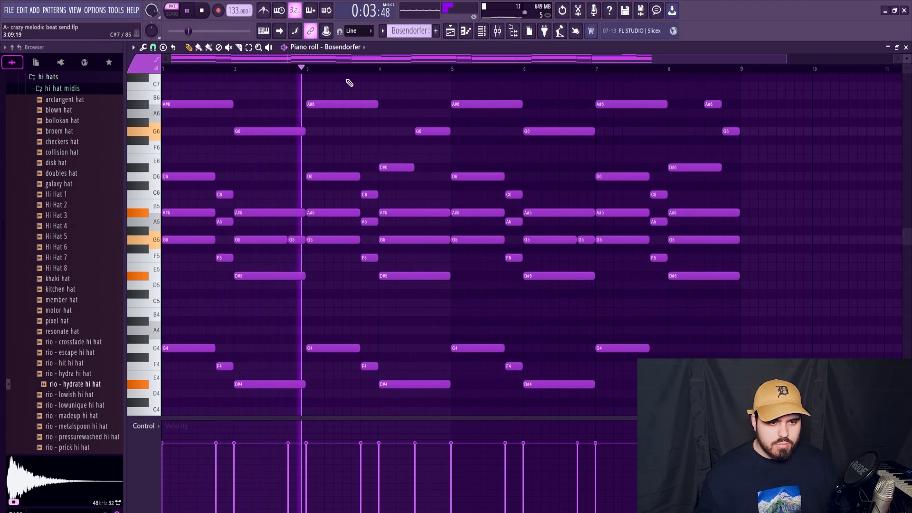
{"action": "key", "text": "space"}
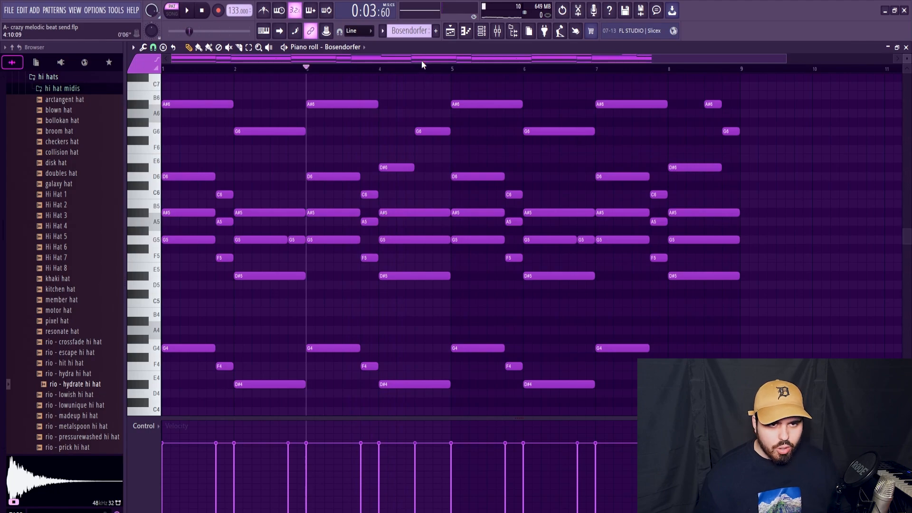
- Raise the A5 and F5 notes at the end of bar 3 to A6 and F6 and audition the change
{"action": "key", "text": "space"}
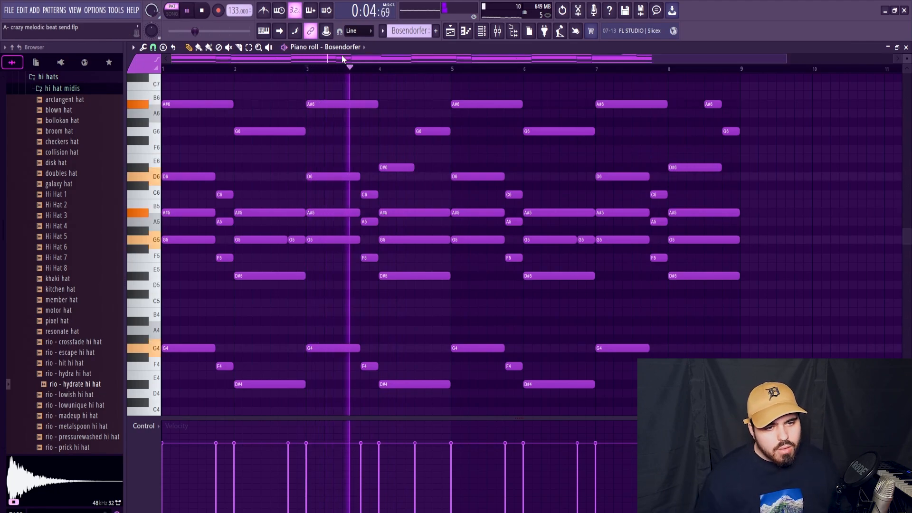
{"action": "key", "text": "space"}
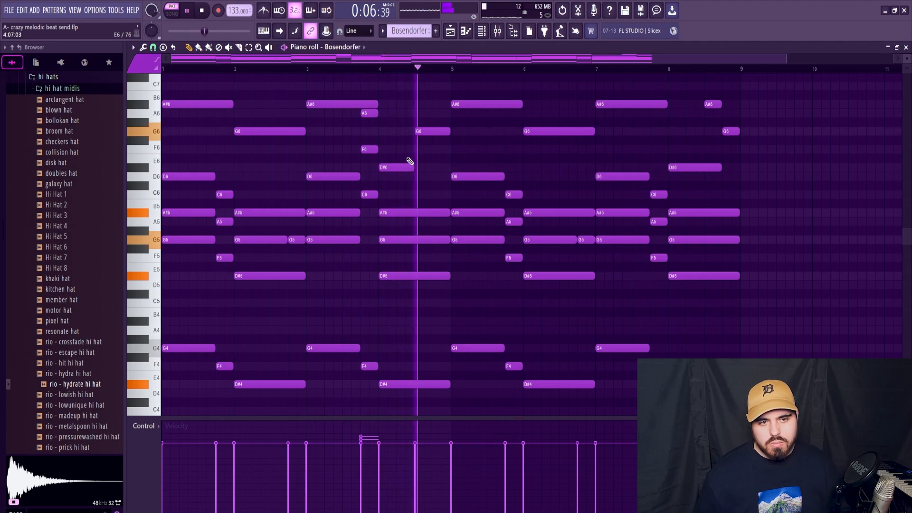
{"action": "key", "text": "space"}
- Replace the Bosendorfer notes in bars 5 to 7 with a duplicate of the revised notes from bars 1 to 3
{"action": "left_click_drag", "start_coordinate": [463, 82], "coordinate": [658, 406]}
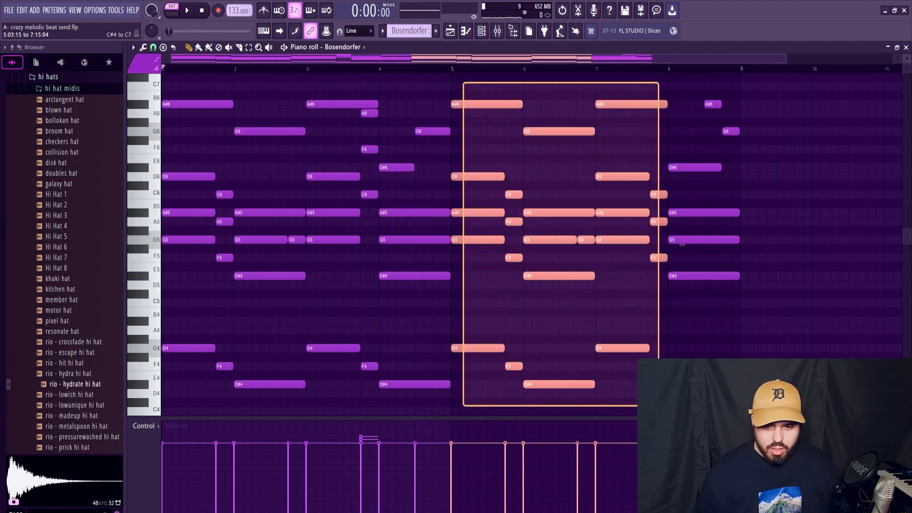
{"action": "key", "text": "Delete"}
{"action": "left_click_drag", "start_coordinate": [373, 86], "coordinate": [161, 386]}
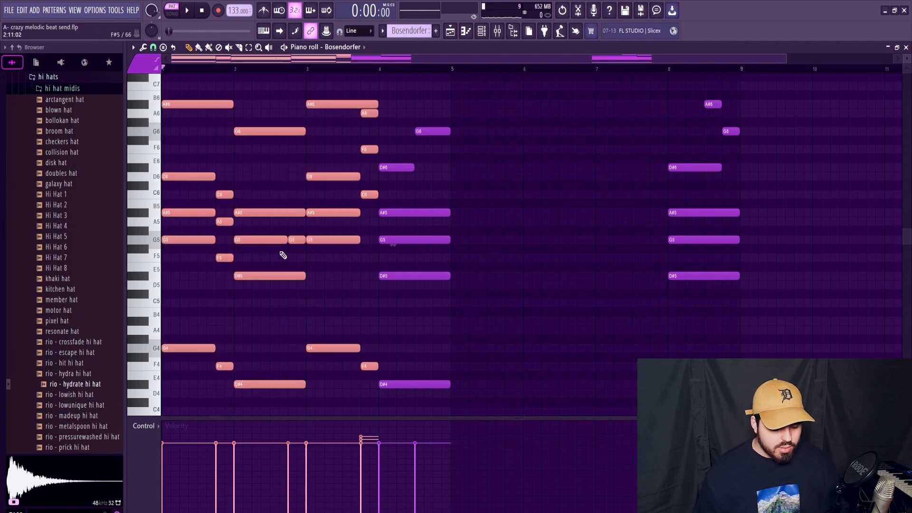
{"action": "key", "text": "ctrl+b"}
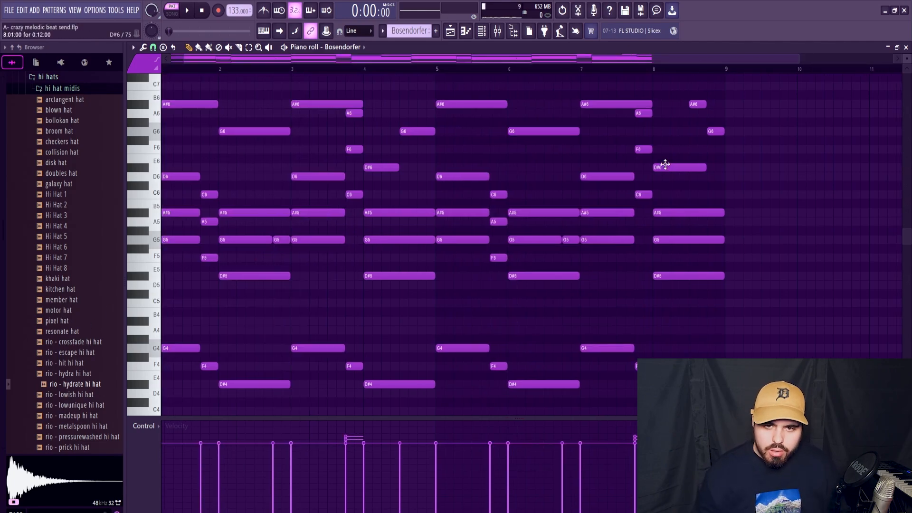
- Replace the D#6 melody note at the start of bar 8 with stacked G6 and C7 notes
{"action": "left_click_drag", "start_coordinate": [662, 166], "coordinate": [663, 86]}
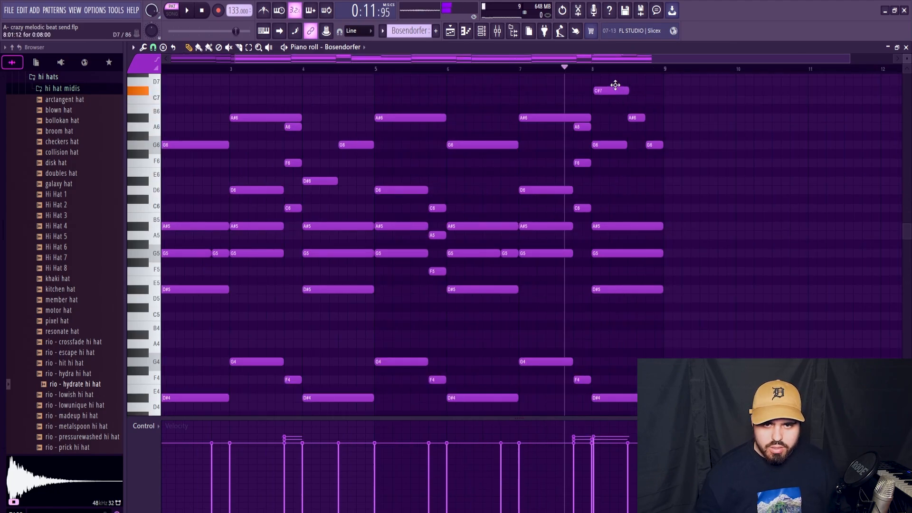
{"action": "left_click_drag", "start_coordinate": [615, 85], "coordinate": [612, 94]}
{"action": "key", "text": "space"}
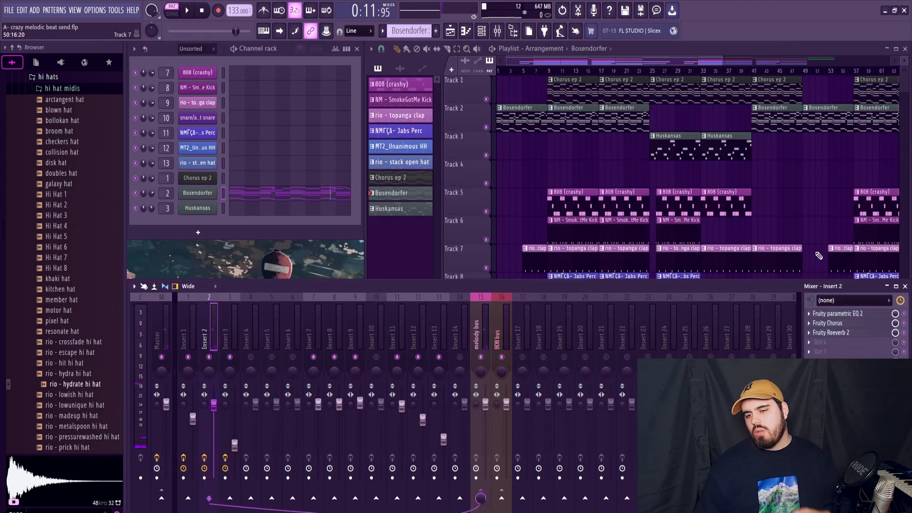
- Raise the high-cut band's frequency in Insert 2's Fruity Parametric EQ 2, audition the brighter Bosendorfer, and close the EQ
{"action": "left_click", "coordinate": [839, 313]}
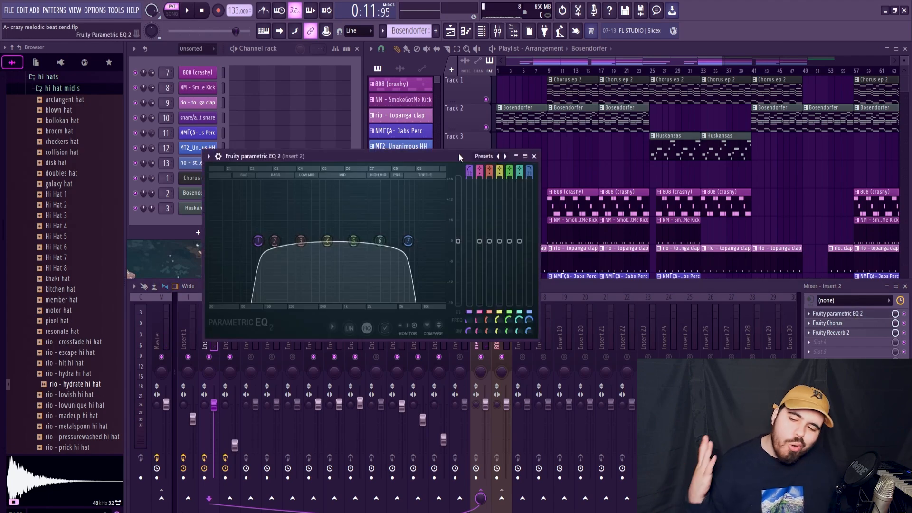
{"action": "left_click_drag", "start_coordinate": [423, 153], "coordinate": [410, 89]}
{"action": "key", "text": "space"}
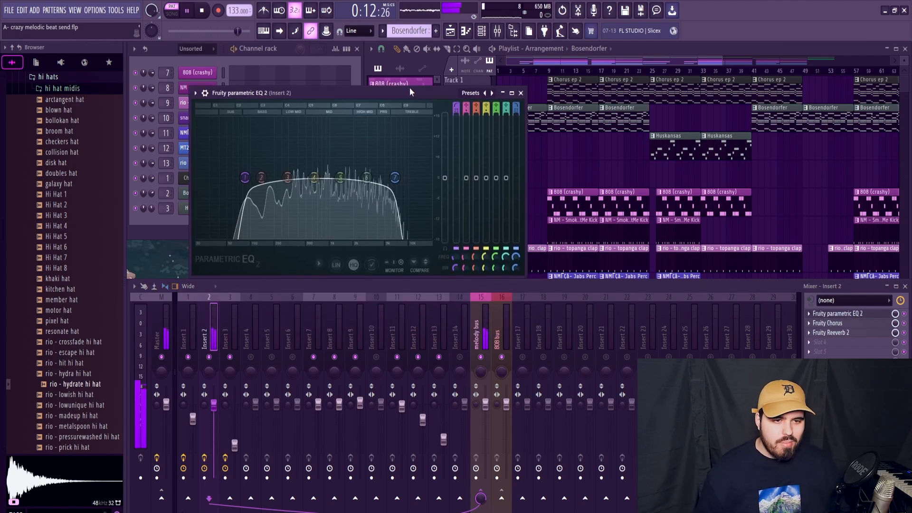
{"action": "left_click_drag", "start_coordinate": [417, 177], "coordinate": [427, 178]}
{"action": "key", "text": "space"}
{"action": "left_click_drag", "start_coordinate": [516, 257], "coordinate": [516, 259]}
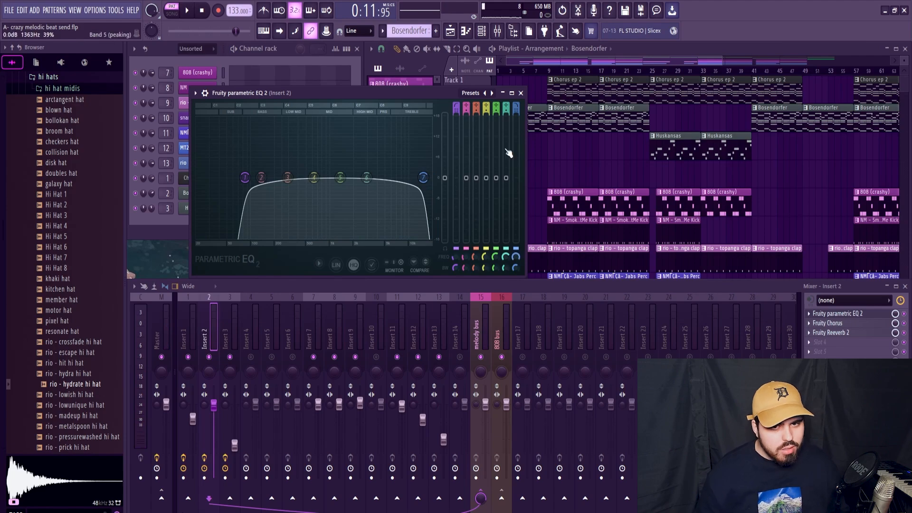
{"action": "key", "text": "space"}
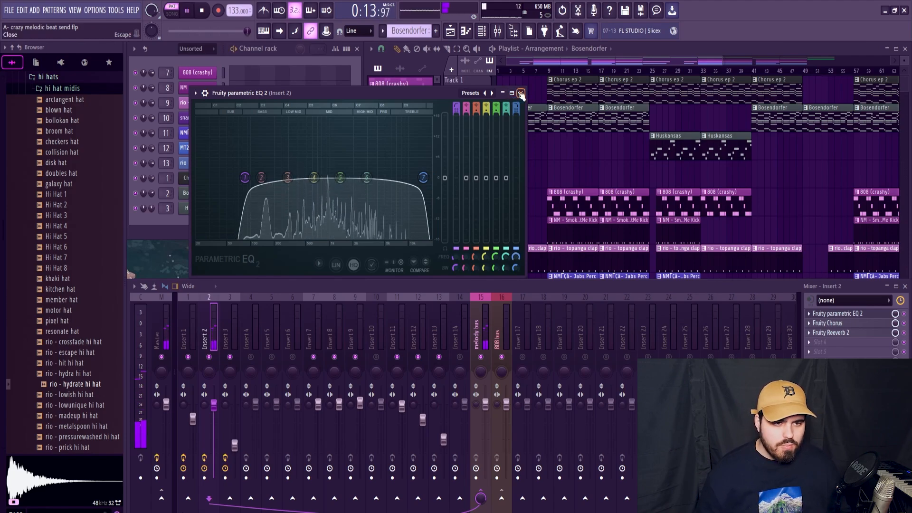
{"action": "left_click", "coordinate": [520, 94]}
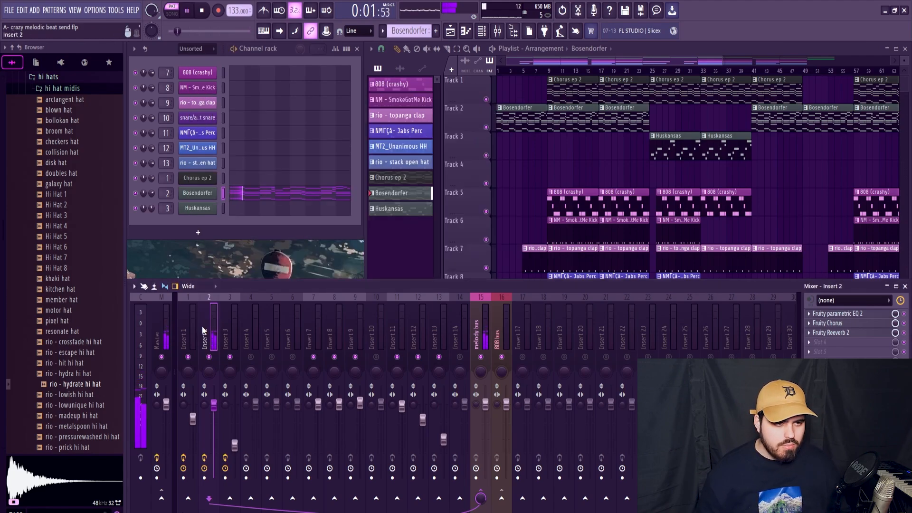
{"action": "key", "text": "space"}
- Copy the revised Bosendorfer notes into the Chorus ep 2 pattern in place of its old melody
{"action": "left_click", "coordinate": [553, 87]}
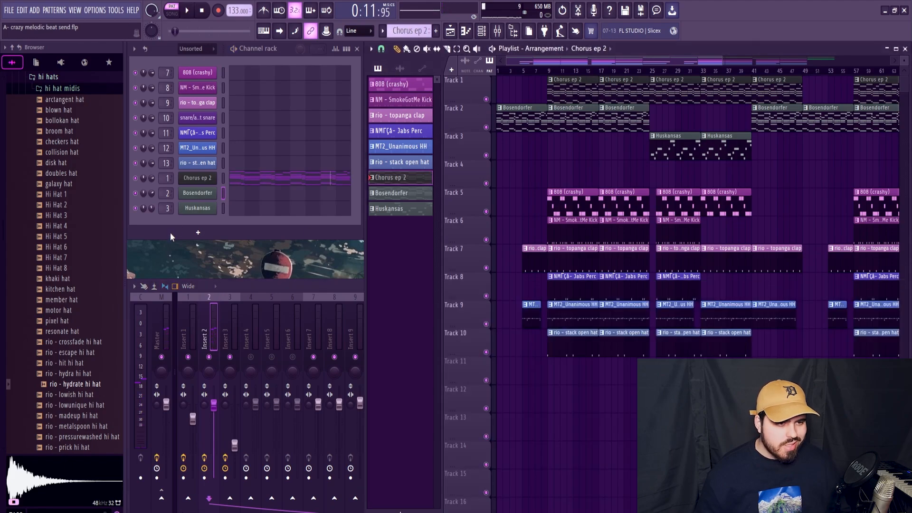
{"action": "left_click", "coordinate": [260, 188]}
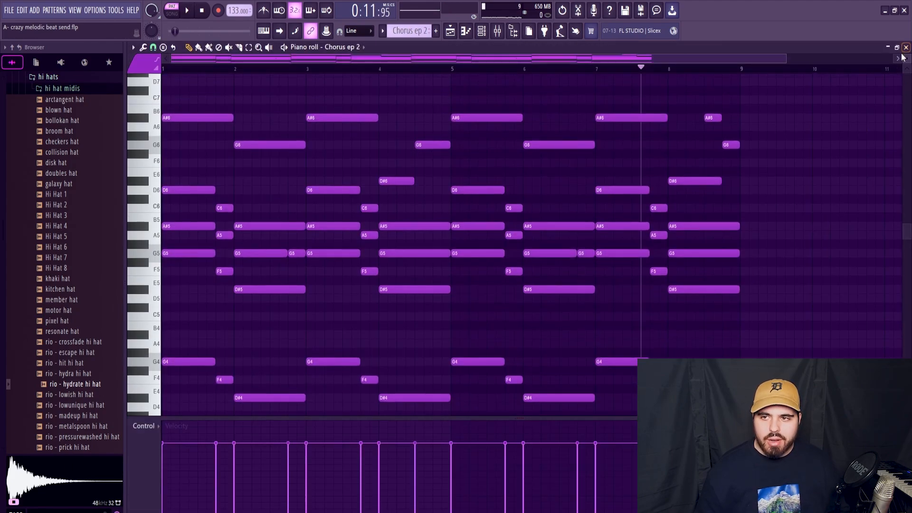
{"action": "left_click", "coordinate": [906, 47]}
{"action": "left_click", "coordinate": [565, 120]}
{"action": "left_click", "coordinate": [222, 192]}
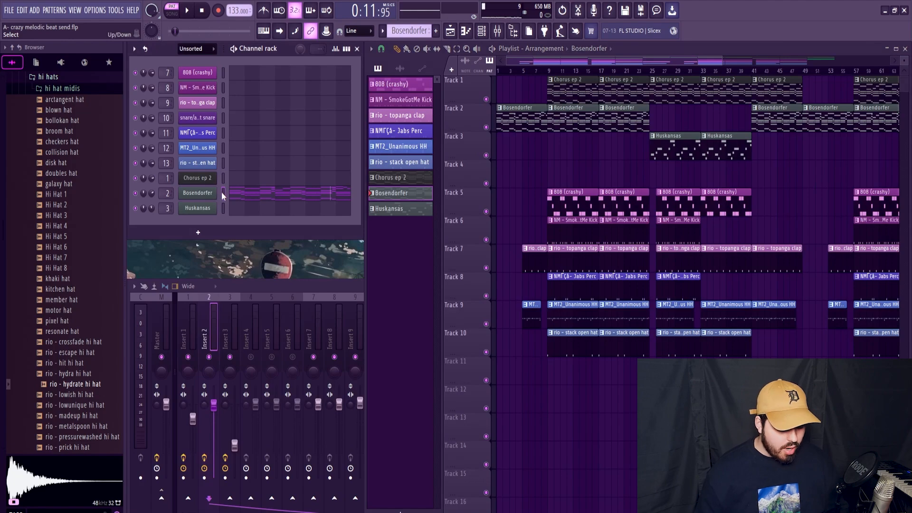
{"action": "left_click", "coordinate": [223, 177]}
- Play the Chorus ep 2 pattern and open Fruity Parametric EQ 2 on Insert 1
{"action": "key", "text": "space"}
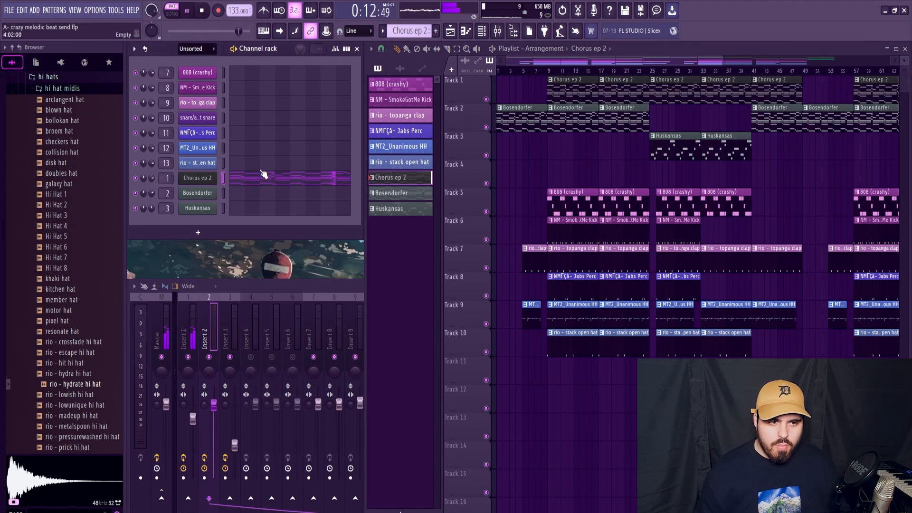
{"action": "left_click", "coordinate": [192, 333]}
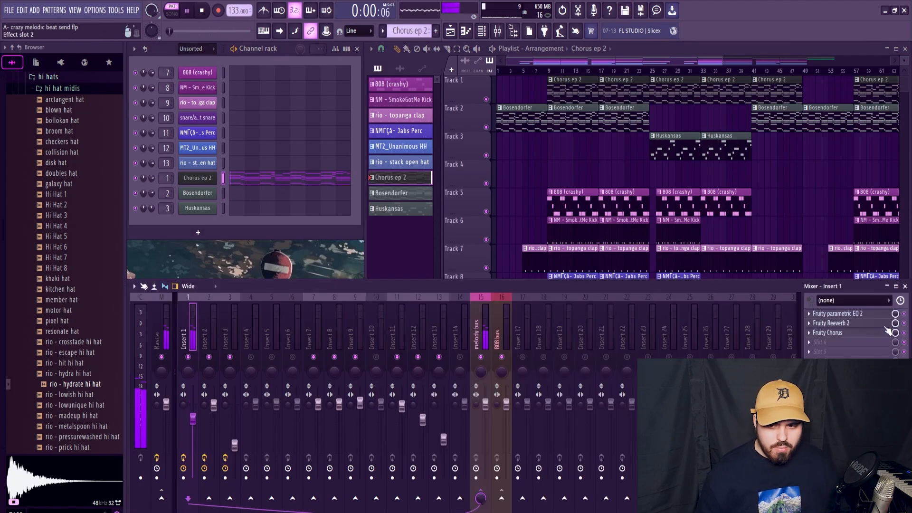
{"action": "left_click", "coordinate": [850, 315]}
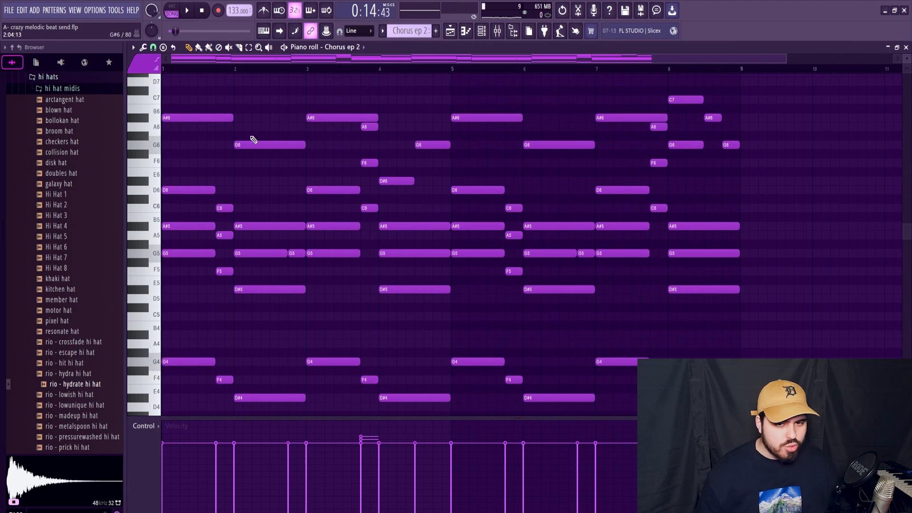
- Strum the Chorus ep 2 notes with a slight start-time offset, preview it and apply it
{"action": "key", "text": "alt+s"}
{"action": "left_click_drag", "start_coordinate": [420, 249], "coordinate": [420, 252]}
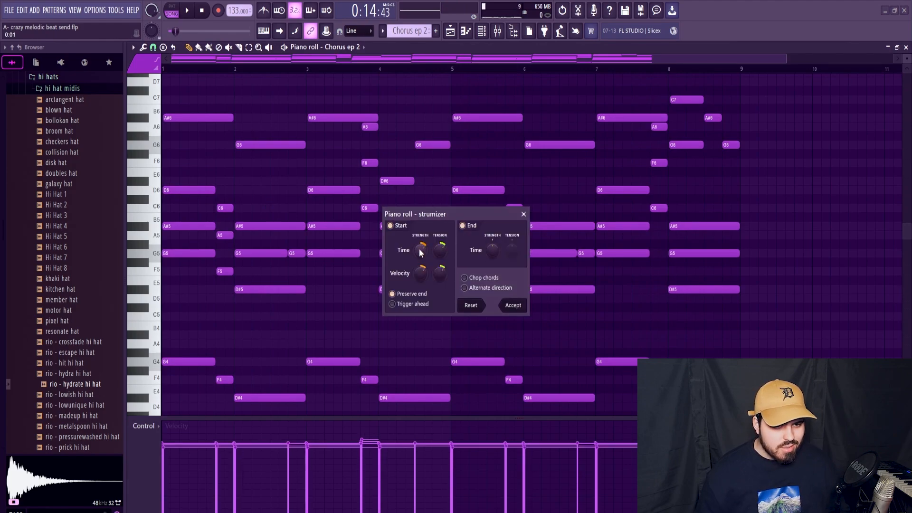
{"action": "key", "text": "space"}
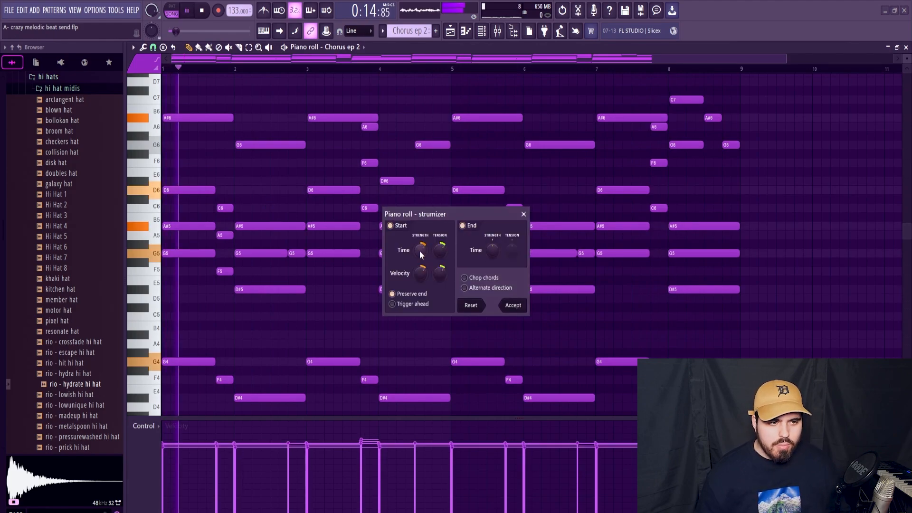
{"action": "left_click", "coordinate": [519, 309]}
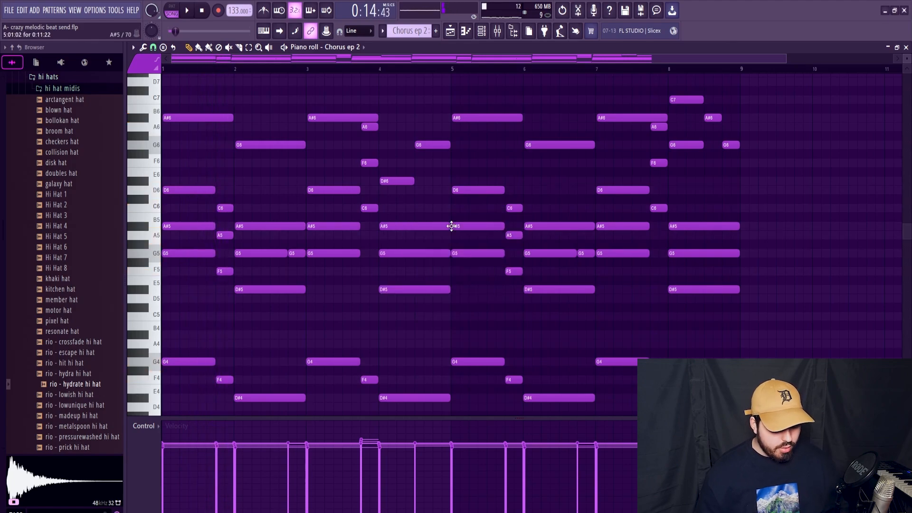
- Slightly randomize the velocities of the Chorus ep 2 notes and audition the pattern
{"action": "key", "text": "alt+r"}
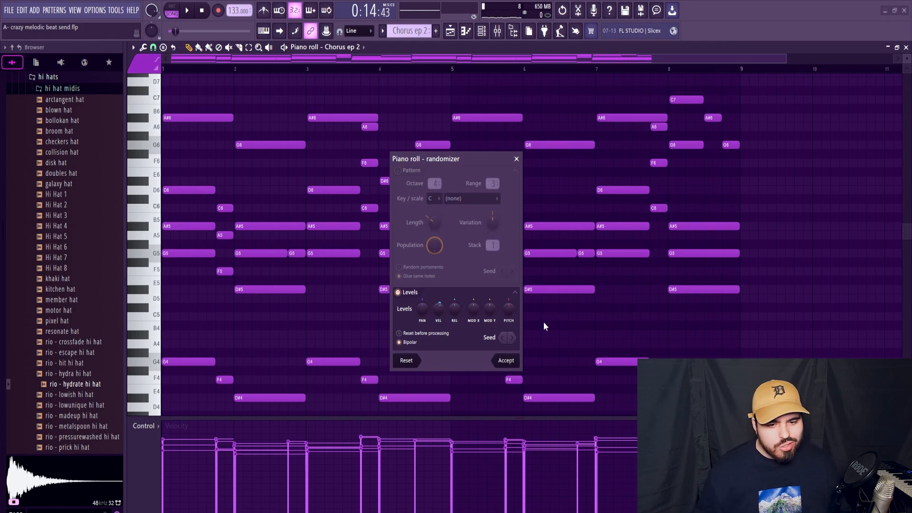
{"action": "left_click", "coordinate": [506, 360]}
{"action": "key", "text": "space"}
{"action": "key", "text": "space"}
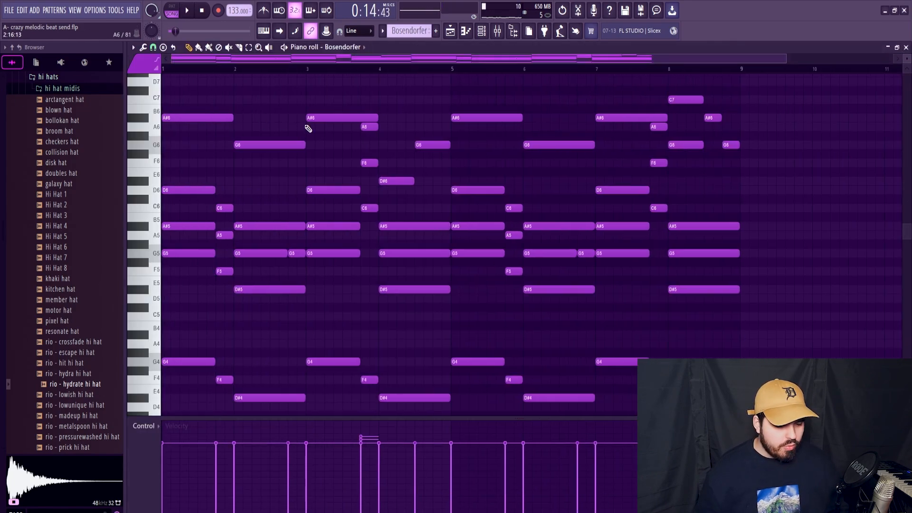
- Strum the Bosendorfer notes, randomize their velocities, and play the pattern together with Chorus ep 2
{"action": "key", "text": "alt+s"}
{"action": "left_click", "coordinate": [512, 305]}
{"action": "key", "text": "space"}
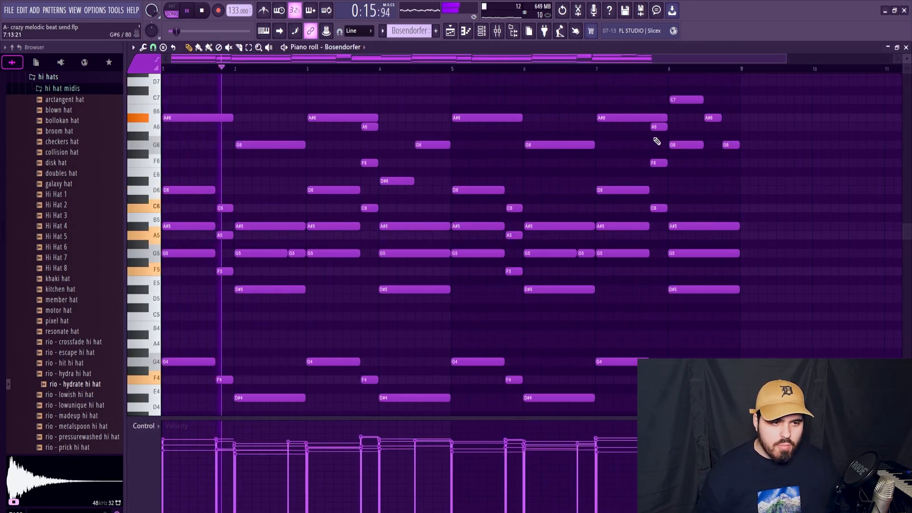
{"action": "left_click", "coordinate": [905, 47]}
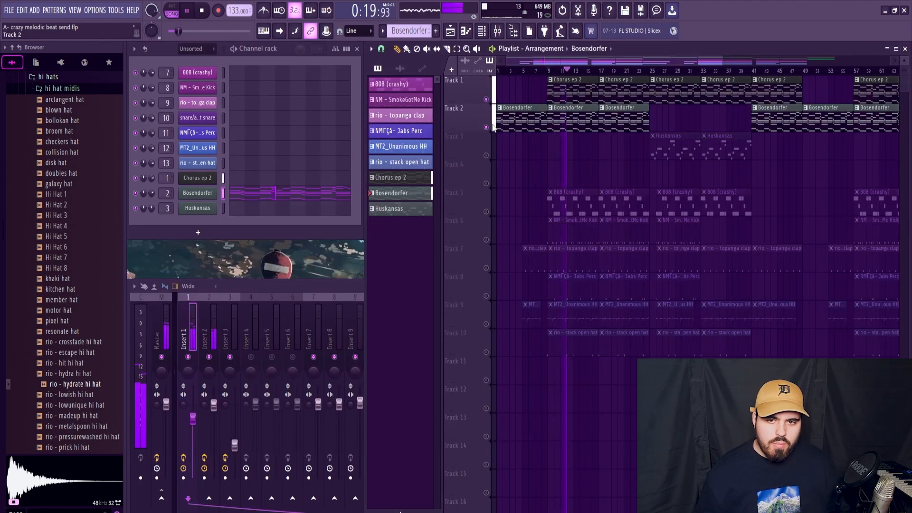
{"action": "key", "text": "space"}
- Place a Huskansas pattern clip at bar 9 on Track 3
{"action": "left_click", "coordinate": [687, 149]}
{"action": "mouse_move", "coordinate": [575, 149]}
{"action": "left_mouse_down"}
{"action": "mouse_move", "coordinate": [564, 130]}
{"action": "mouse_move", "coordinate": [579, 99]}
{"action": "left_mouse_up"}
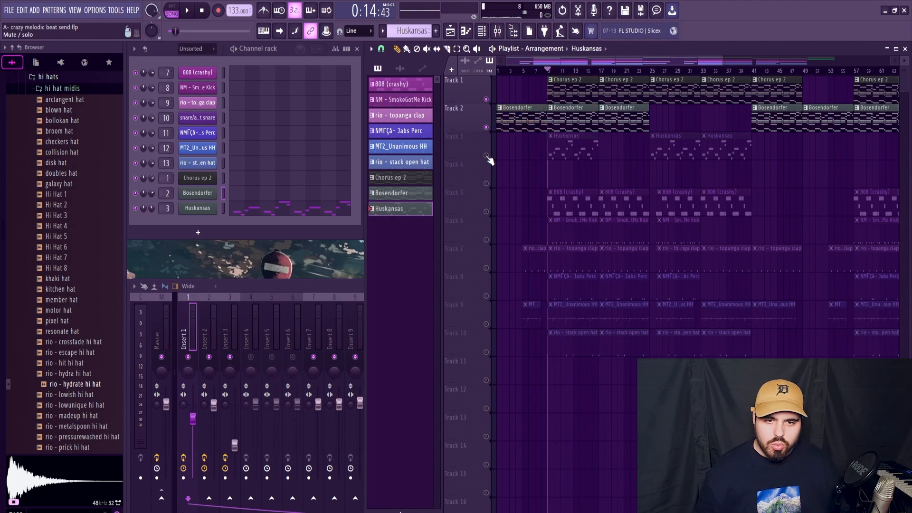
- Solo the Huskansas track, open its notes in the piano roll and listen to the melody alone
{"action": "right_click", "coordinate": [486, 155]}
{"action": "double_click", "coordinate": [558, 150]}
{"action": "key", "text": "space"}
{"action": "scroll", "coordinate": [500, 57], "scroll_direction": "down", "scroll_amount": 10}
{"action": "left_click_drag", "start_coordinate": [500, 57], "coordinate": [342, 58]}
{"action": "scroll", "coordinate": [191, 76], "scroll_direction": "up", "scroll_amount": 3}
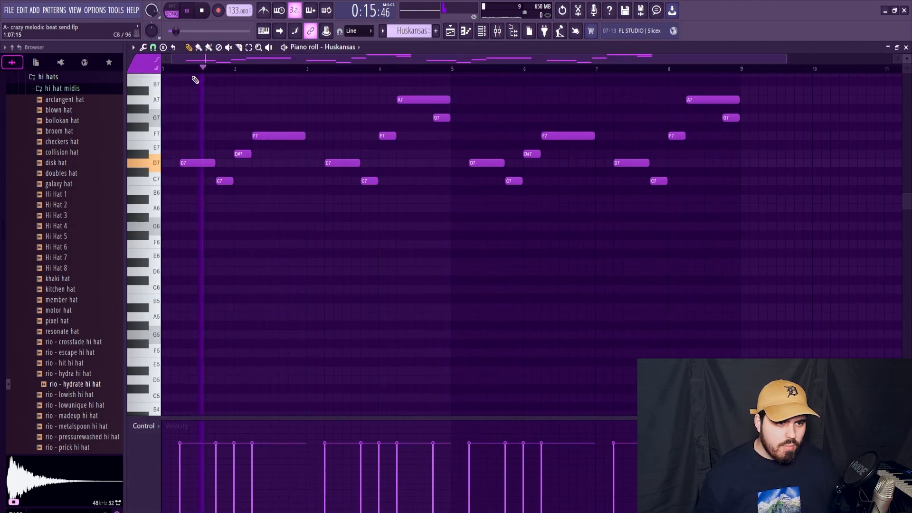
{"action": "key", "text": "space"}
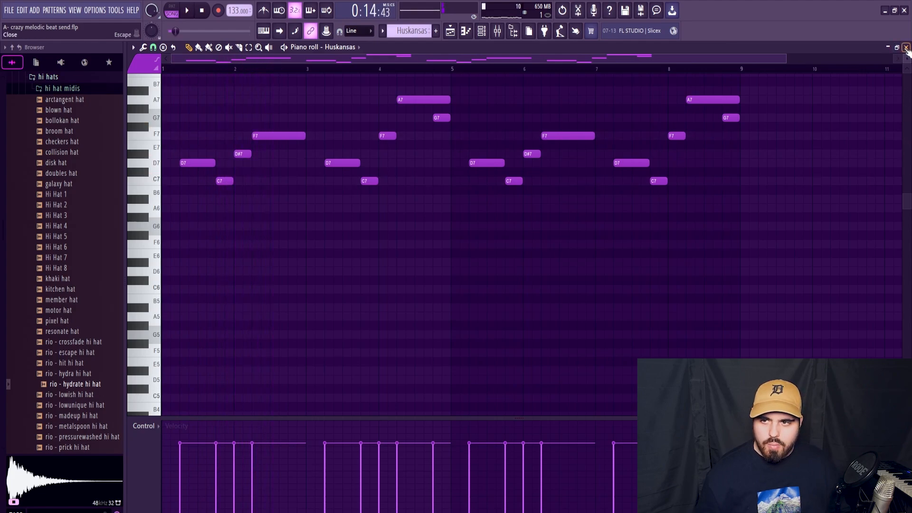
- Unmute Tracks 1 and 2 and play Chorus ep 2, Bosendorfer and Huskansas together
{"action": "left_click", "coordinate": [906, 48]}
{"action": "left_click", "coordinate": [486, 127]}
{"action": "left_click", "coordinate": [486, 100]}
{"action": "key", "text": "space"}
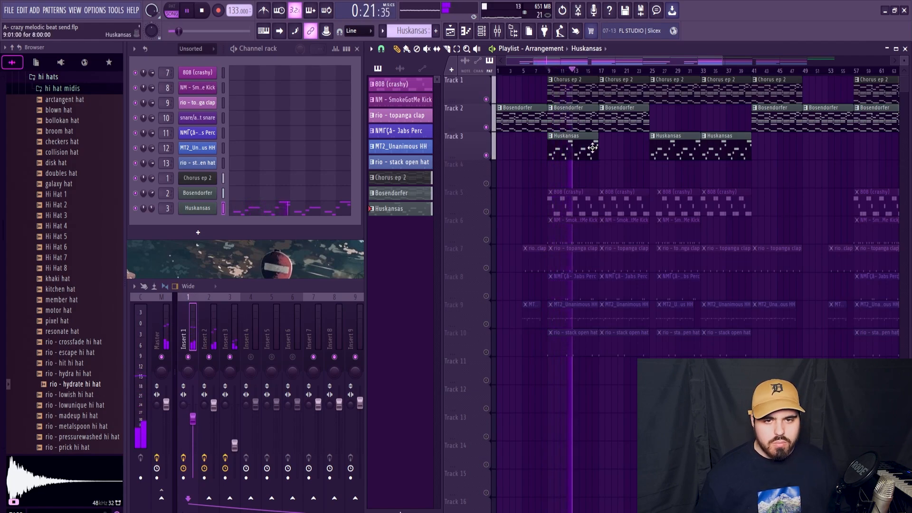
{"action": "key", "text": "space"}
- Examine the Fruity parametric EQ 2 curve on Insert 3 during playback
{"action": "left_click", "coordinate": [230, 320]}
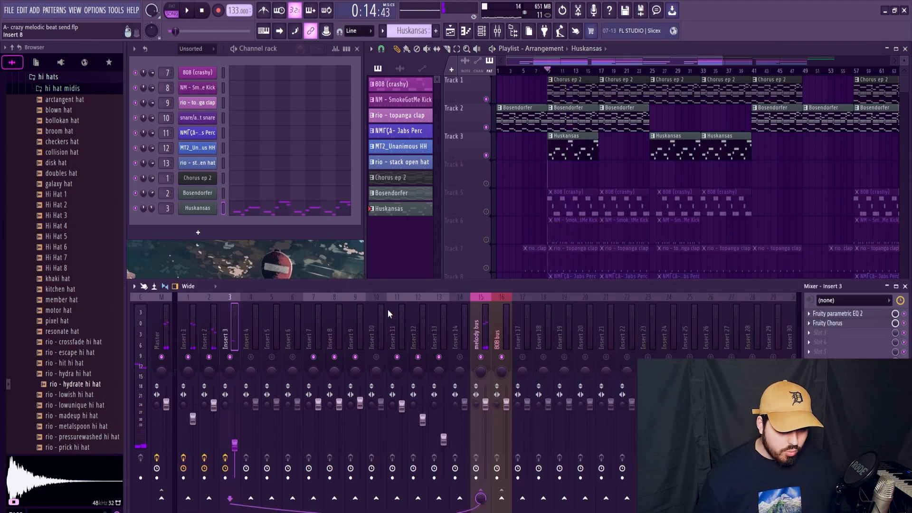
{"action": "left_click", "coordinate": [869, 315]}
{"action": "key", "text": "space"}
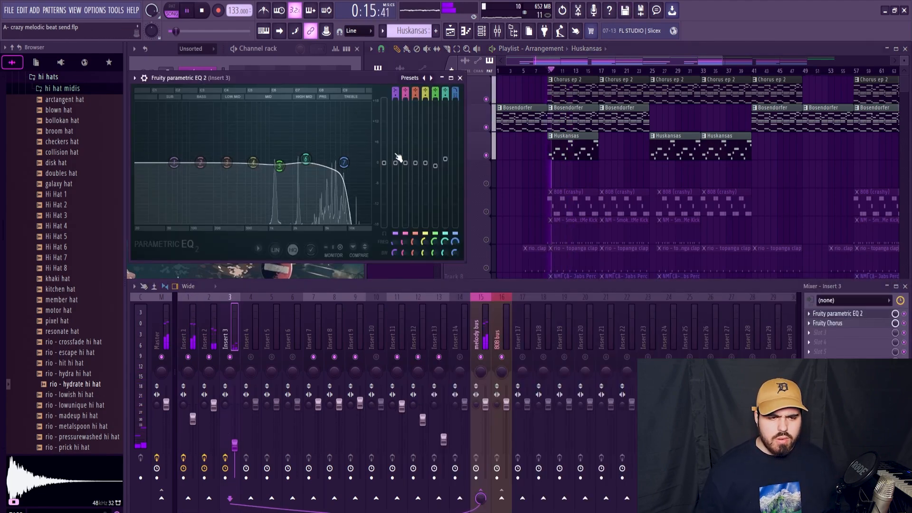
{"action": "key", "text": "space"}
{"action": "left_click", "coordinate": [460, 78]}
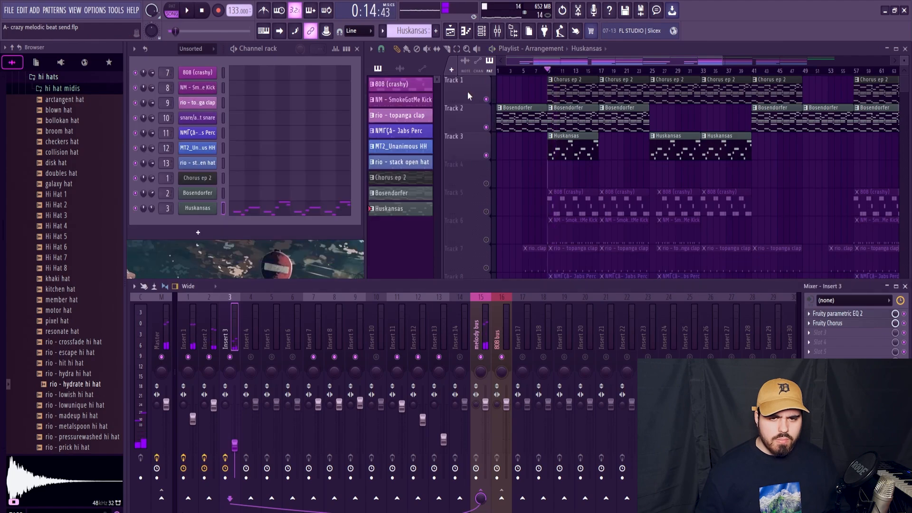
- Transpose all Huskansas notes down one octave and raise the Insert 3 volume to about 69%
{"action": "left_click", "coordinate": [350, 207]}
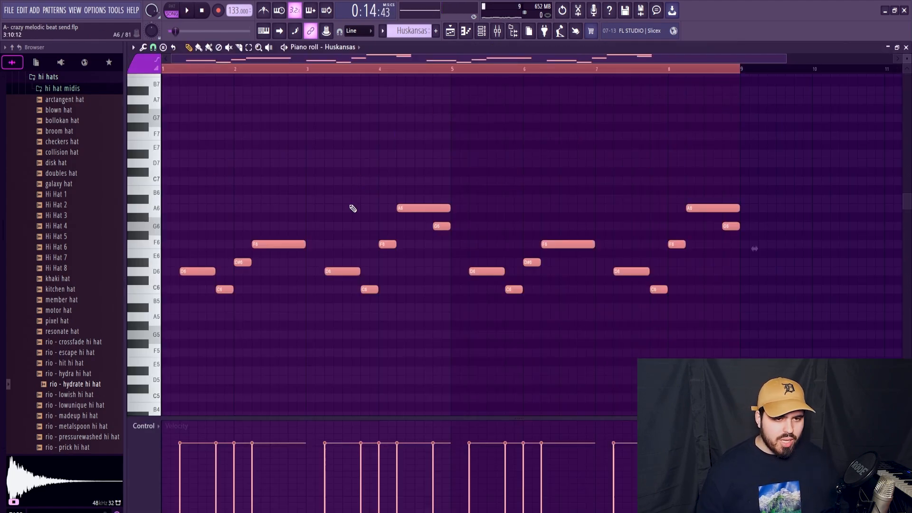
{"action": "key", "text": "space"}
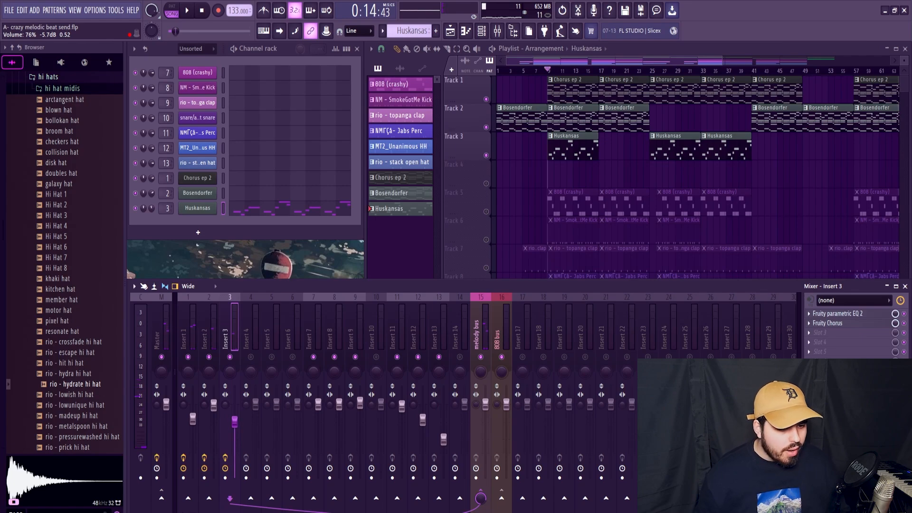
{"action": "key", "text": "space"}
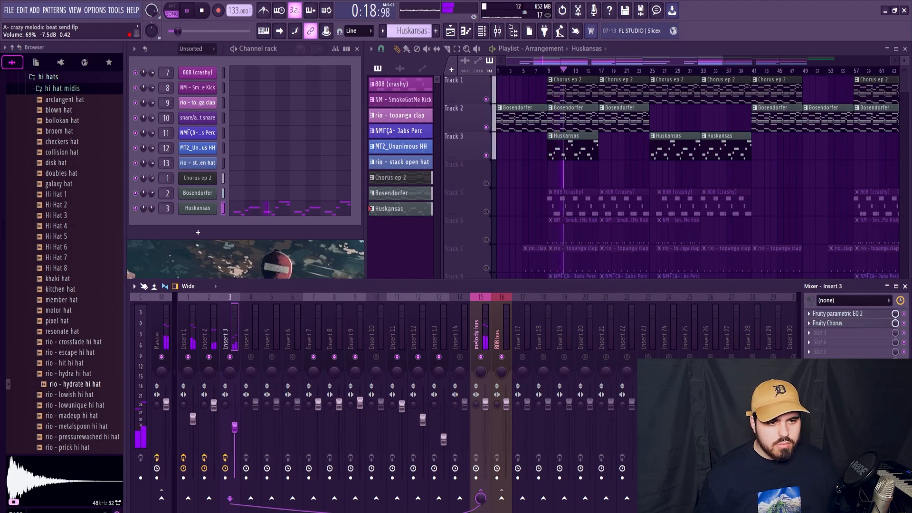
- Raise the long A6 note in bar 4 of the Huskansas pattern to A#6 while auditioning it
{"action": "left_click", "coordinate": [272, 213]}
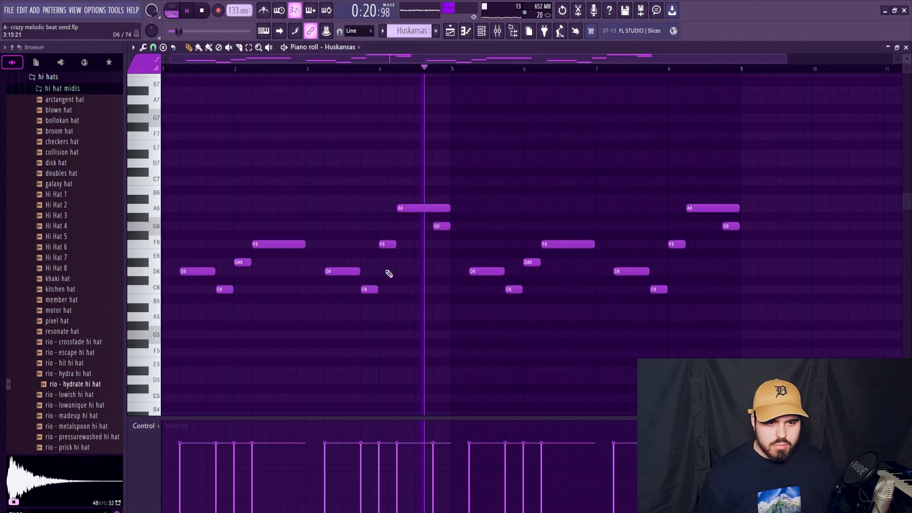
{"action": "key", "text": "space"}
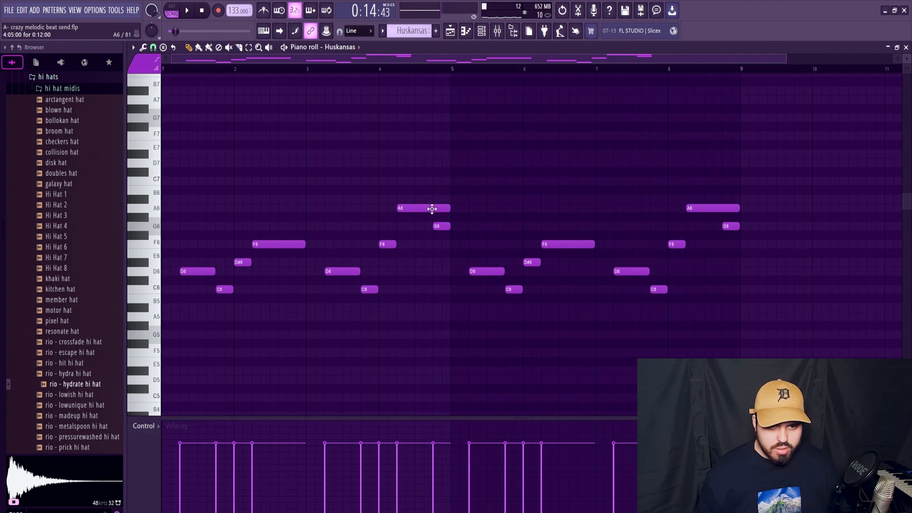
{"action": "key", "text": "space"}
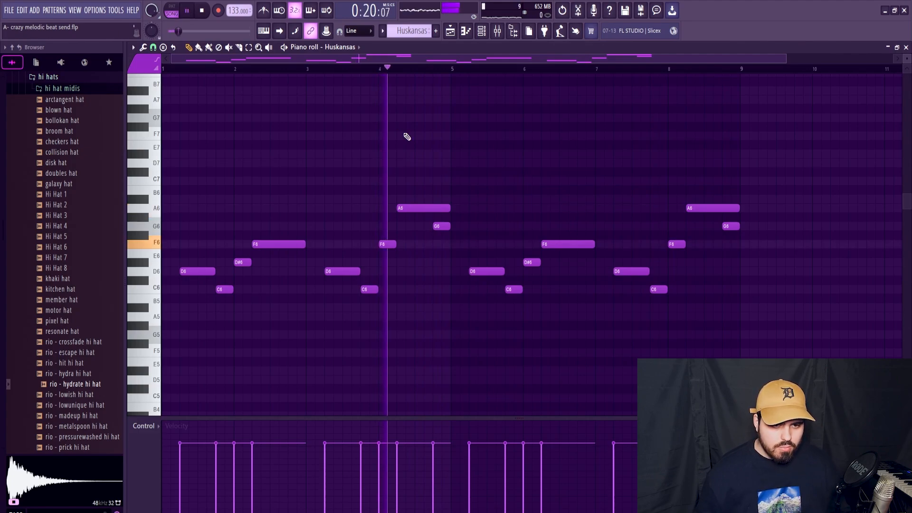
{"action": "left_click_drag", "start_coordinate": [413, 211], "coordinate": [413, 202]}
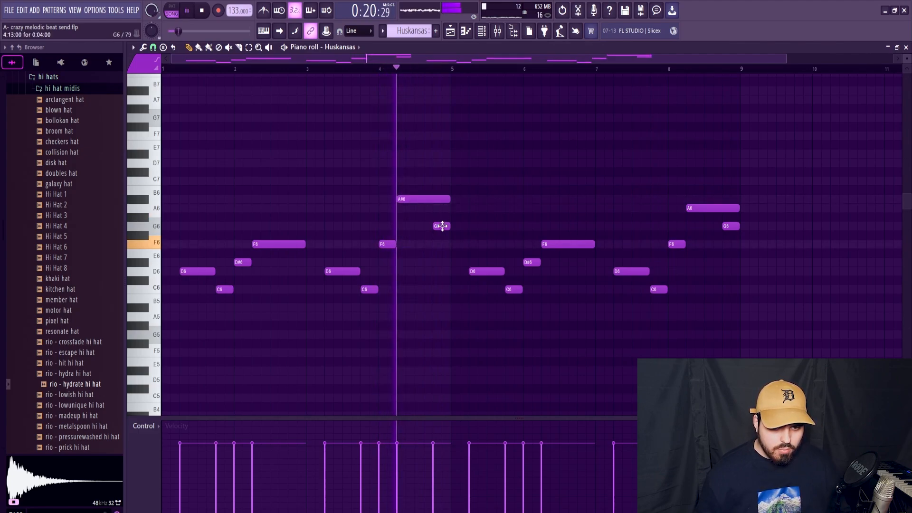
{"action": "key", "text": "space"}
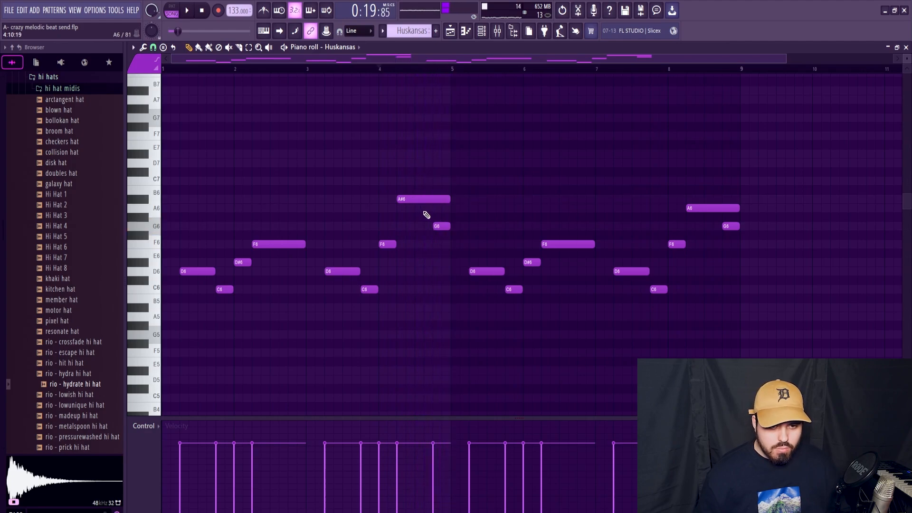
- Try a short A6 note under the A#6 in bar 4 and delete it after listening
{"action": "left_click", "coordinate": [414, 209]}
{"action": "key", "text": "space"}
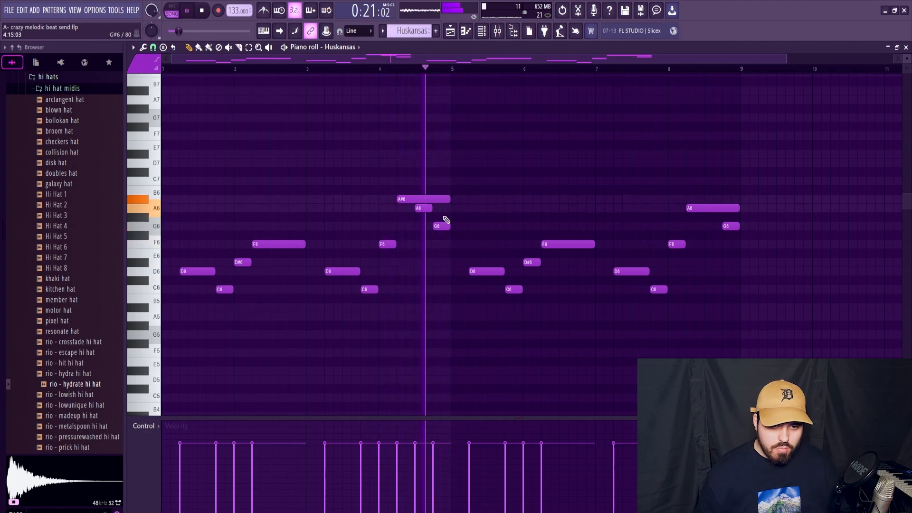
{"action": "right_click", "coordinate": [428, 209]}
{"action": "key", "text": "space"}
- Raise the matching A6 note in bar 8 to A#6 and play the pattern to its end
{"action": "key", "text": "space"}
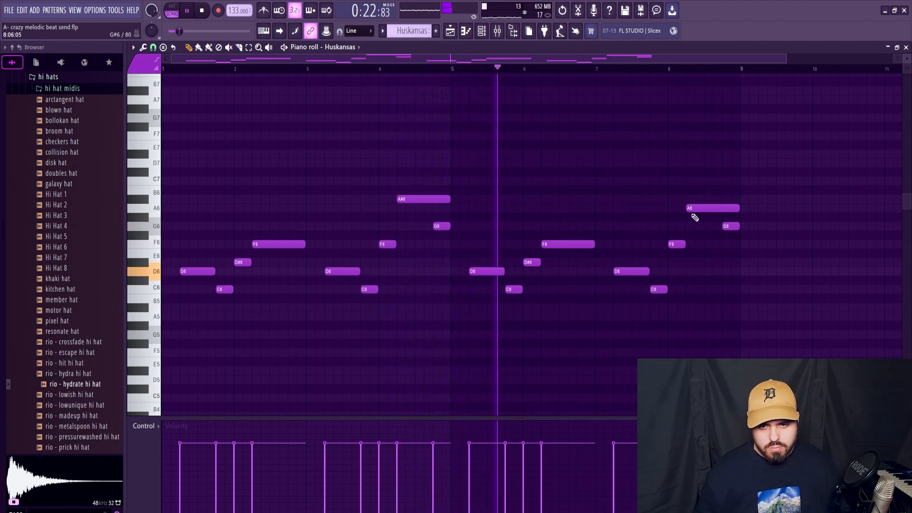
{"action": "left_click_drag", "start_coordinate": [693, 208], "coordinate": [693, 199]}
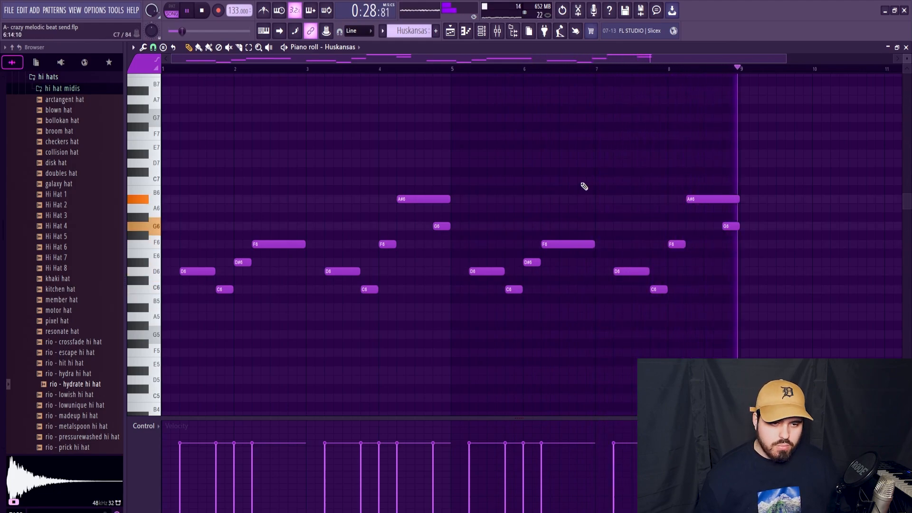
{"action": "key", "text": "space"}
- Layer a copy of all Huskansas notes one octave higher, audition it and close the piano roll
{"action": "key", "text": "ctrl+a"}
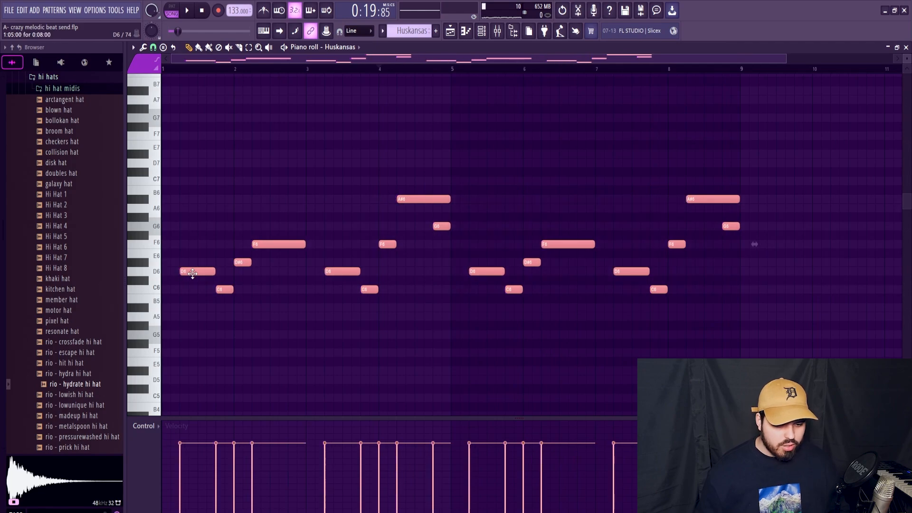
{"action": "key", "text": "ctrl+c"}
{"action": "key", "text": "ctrl+v"}
{"action": "key", "text": "ctrl+Up"}
{"action": "key", "text": "space"}
{"action": "left_click", "coordinate": [424, 299], "text": "ctrl"}
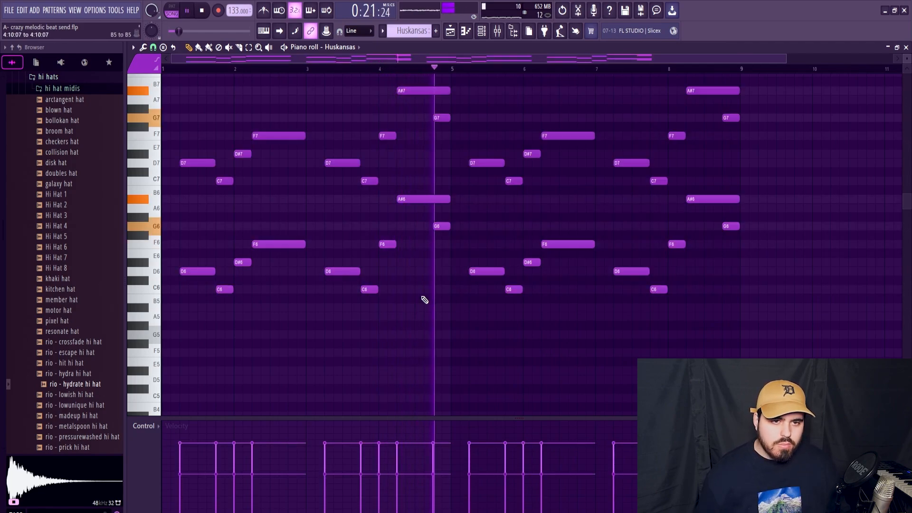
{"action": "left_click", "coordinate": [905, 48]}
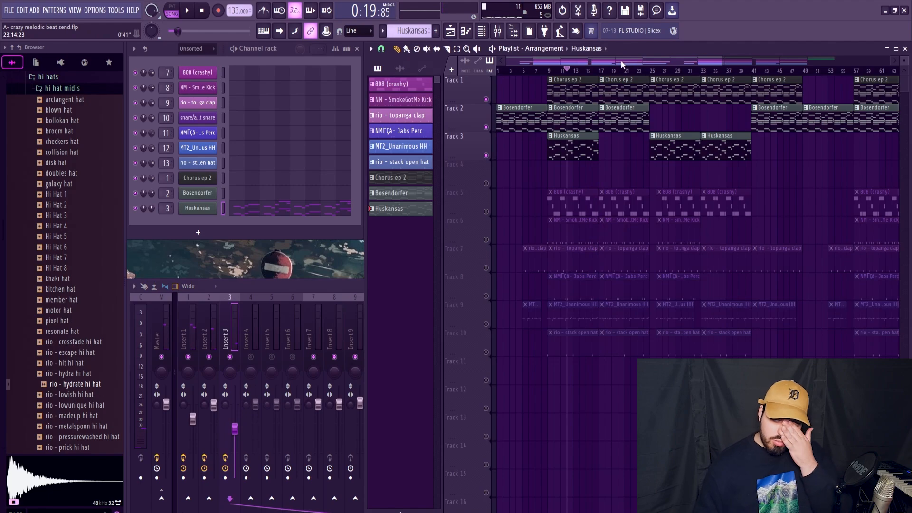
- Unmute the 808 track, preview the 808 (crashy) sample and try opening it in the audio editor
{"action": "left_click", "coordinate": [486, 211]}
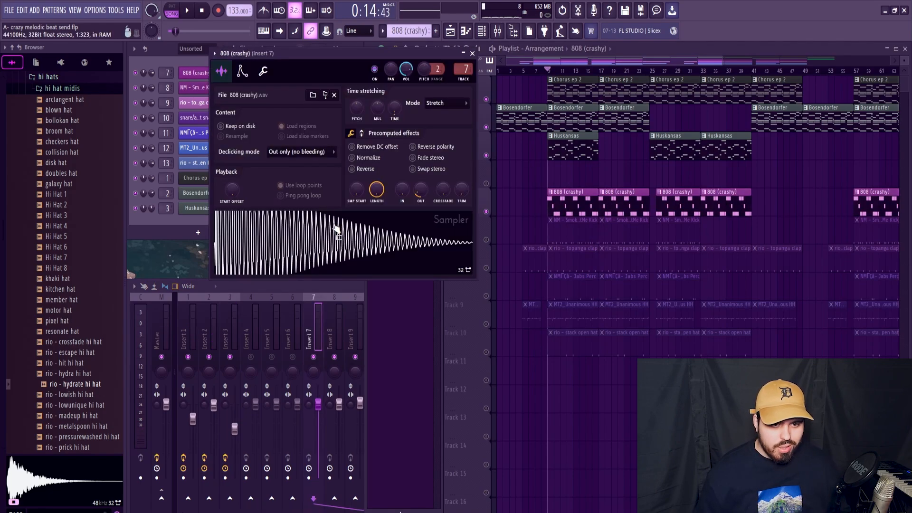
{"action": "left_click", "coordinate": [336, 229]}
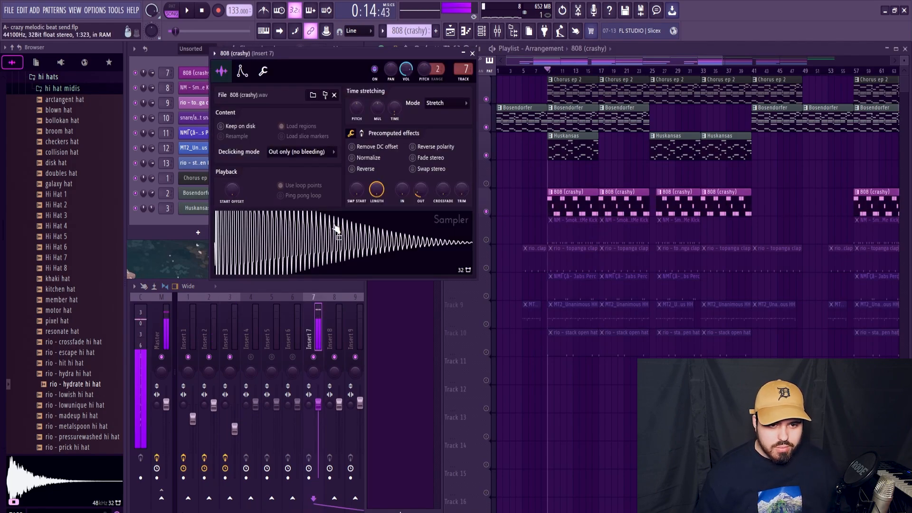
{"action": "right_click", "coordinate": [341, 230]}
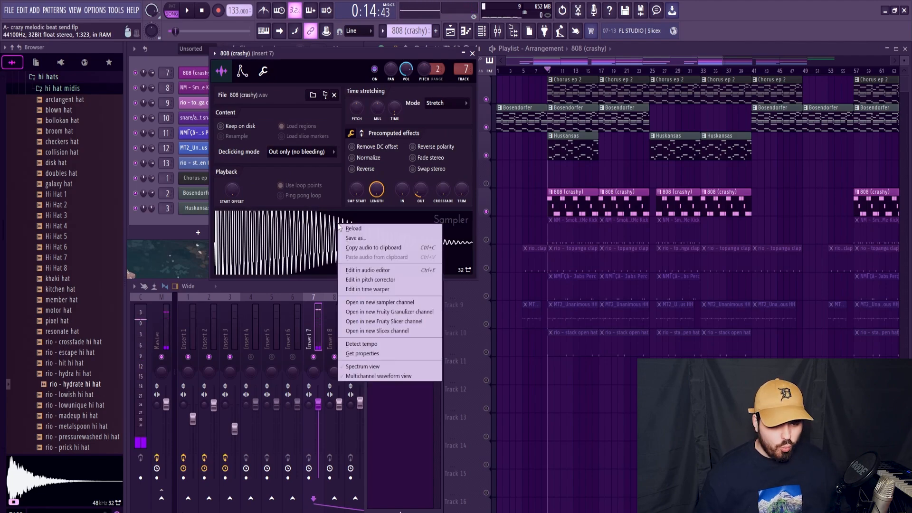
{"action": "left_click", "coordinate": [365, 272]}
{"action": "left_click", "coordinate": [235, 160]}
{"action": "key", "text": "Escape"}
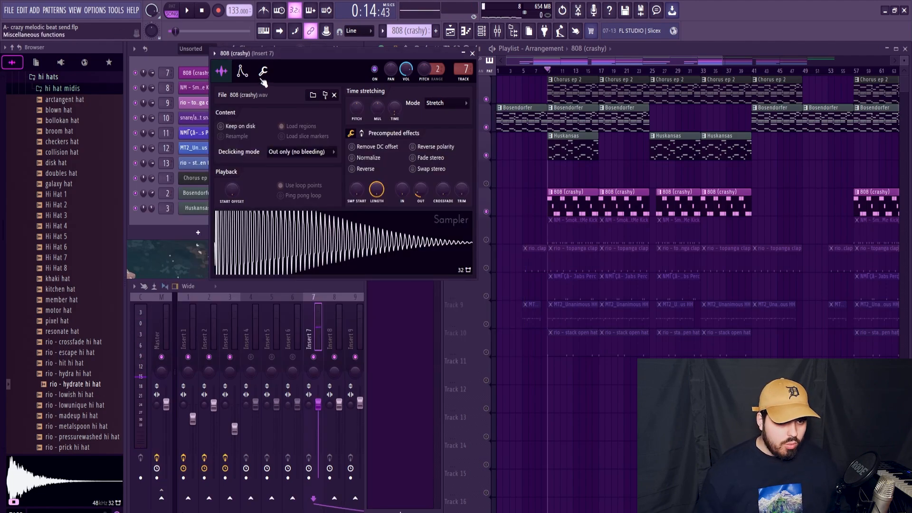
- Check the root note of the 808 (crashy) sample and listen to it with the melodies
{"action": "left_click", "coordinate": [263, 71]}
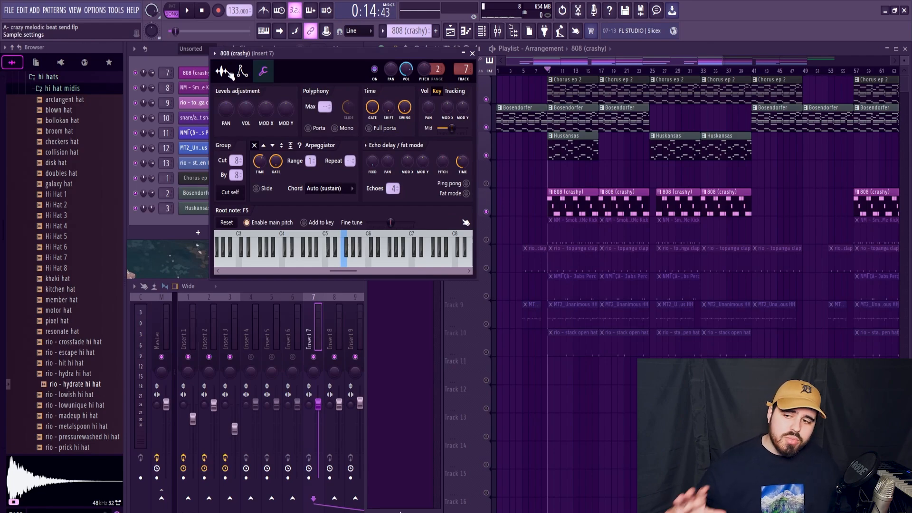
{"action": "left_click", "coordinate": [228, 74]}
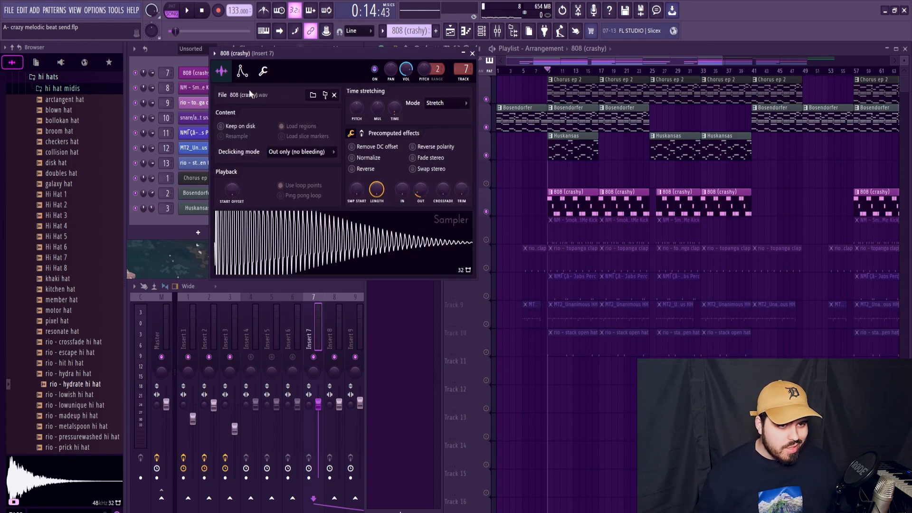
{"action": "key", "text": "space"}
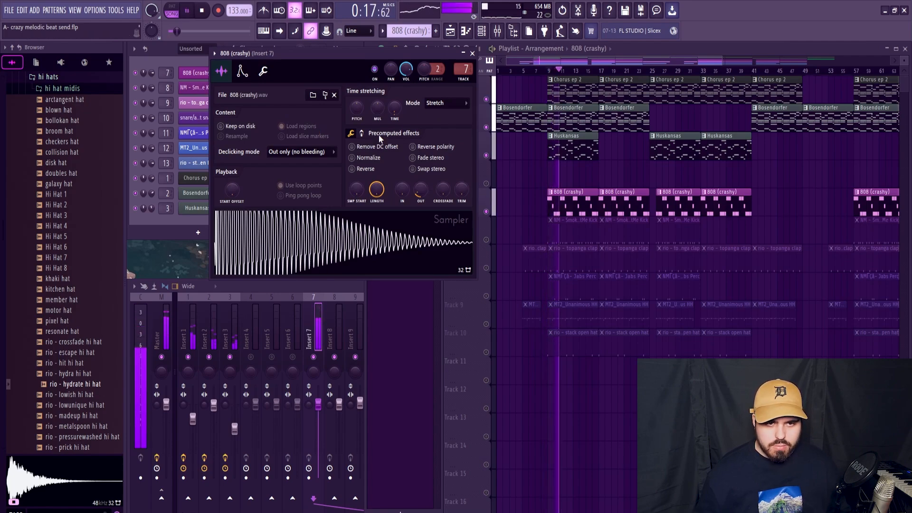
{"action": "key", "text": "space"}
{"action": "left_click", "coordinate": [472, 53]}
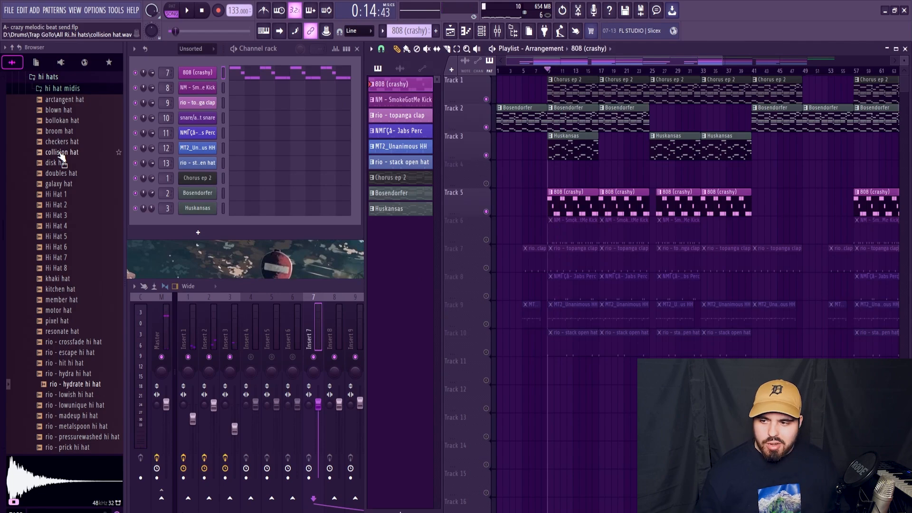
- Unmute the kick on Track 6 and play it with the 808 and melodies
{"action": "scroll", "coordinate": [61, 156], "scroll_direction": "up", "scroll_amount": 5}
{"action": "left_click", "coordinate": [486, 240]}
{"action": "key", "text": "space"}
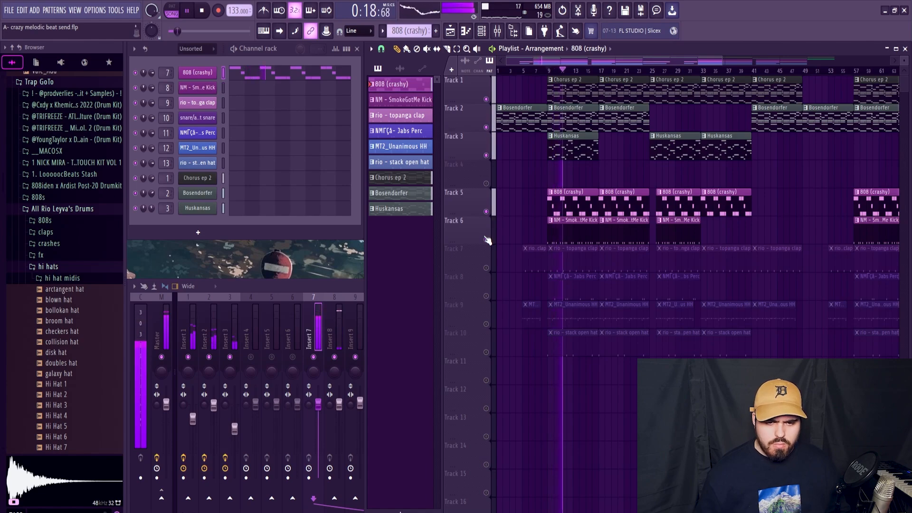
{"action": "key", "text": "space"}
- Inspect the Master's Fruity soft clipper and the 808's Insert 7 effects, and listen to the mix
{"action": "left_click", "coordinate": [163, 327]}
{"action": "left_click", "coordinate": [832, 314]}
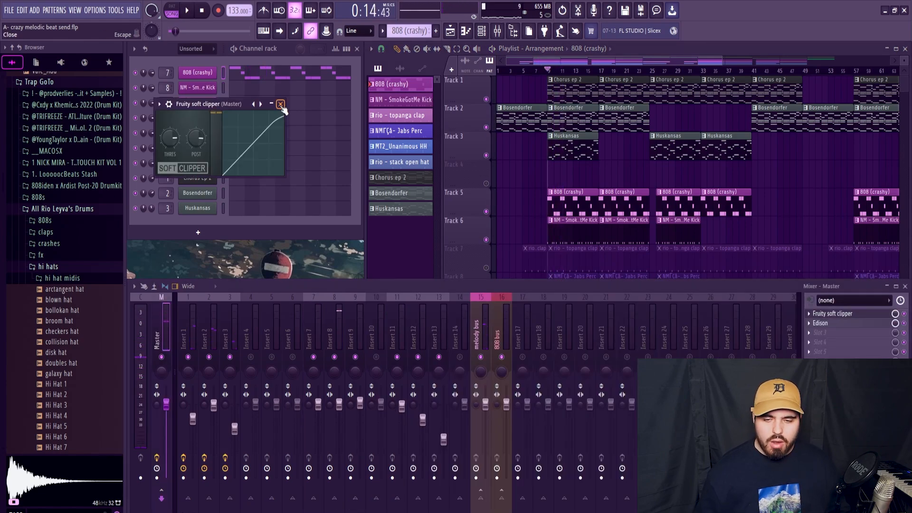
{"action": "left_click", "coordinate": [282, 103]}
{"action": "left_click", "coordinate": [318, 338]}
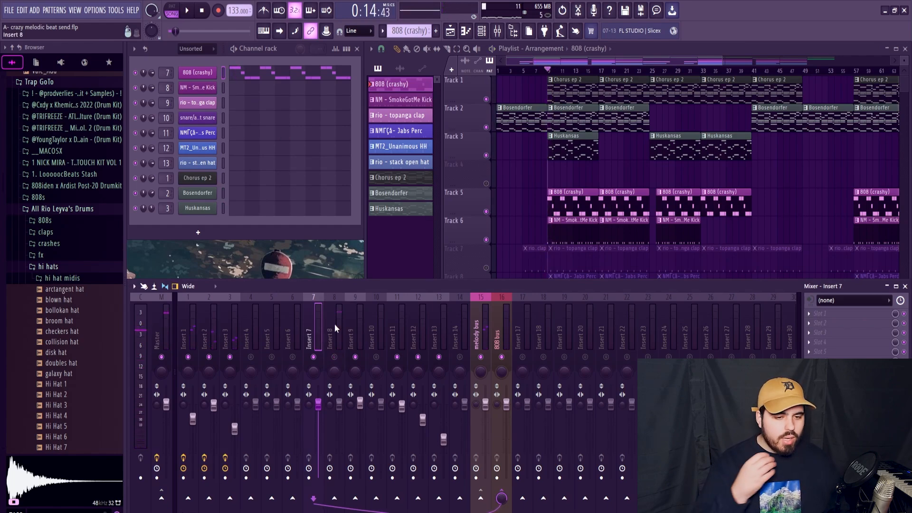
{"action": "key", "text": "space"}
{"action": "key", "text": "space"}
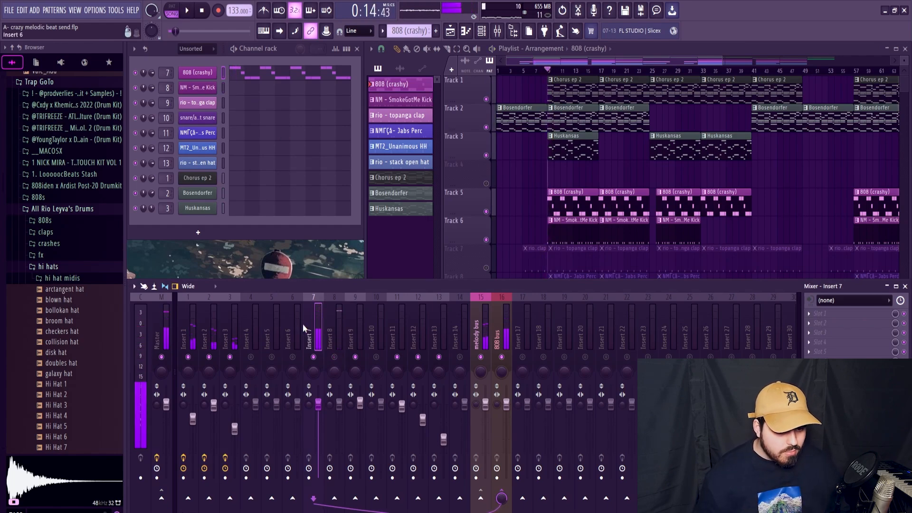
- Set the 808 (crashy) sample's quick fade out to 0% and listen to it in the arrangement
{"action": "left_click", "coordinate": [573, 62]}
{"action": "left_click", "coordinate": [560, 194]}
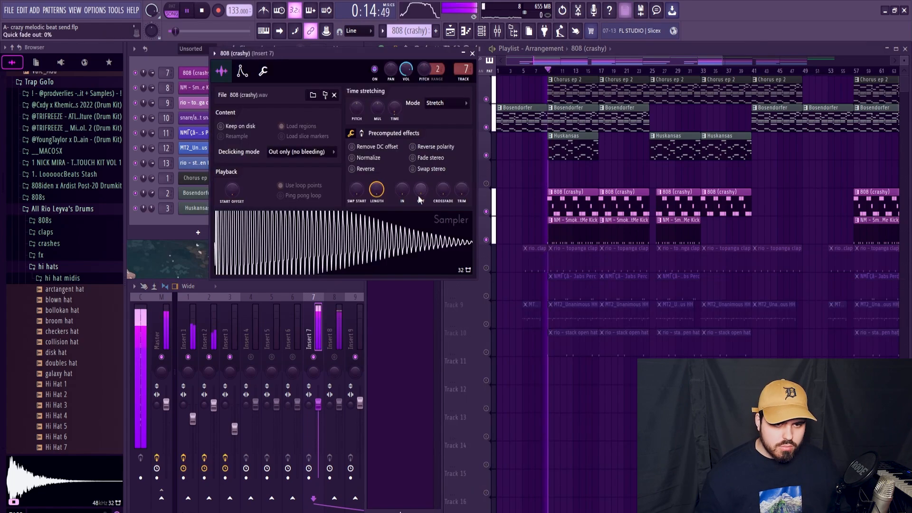
{"action": "key", "text": "space"}
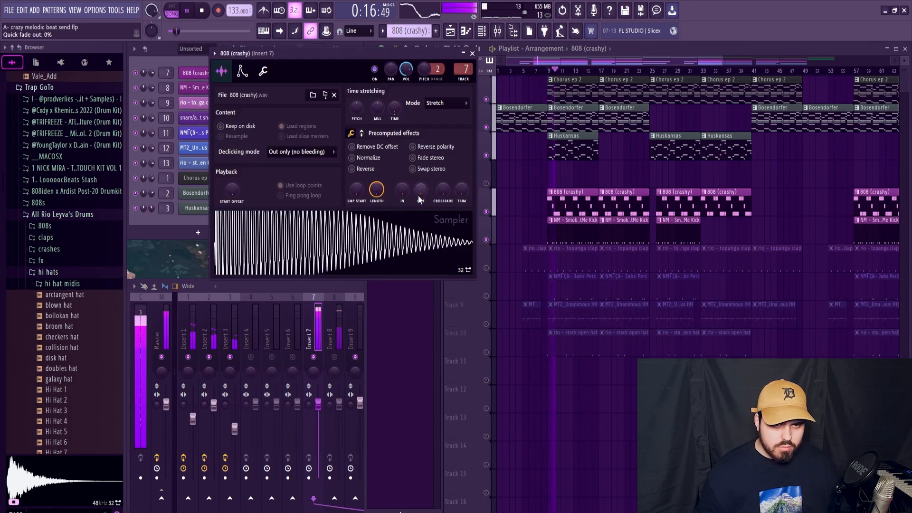
{"action": "key", "text": "space"}
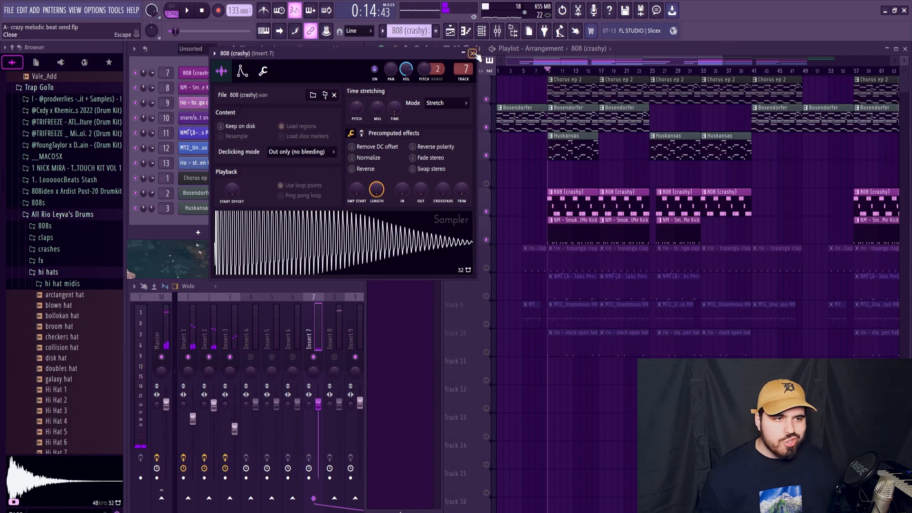
- Close the 808 (crashy) sampler settings and listen to the 808 with the kick and melodies
{"action": "left_click", "coordinate": [472, 53]}
{"action": "key", "text": "space"}
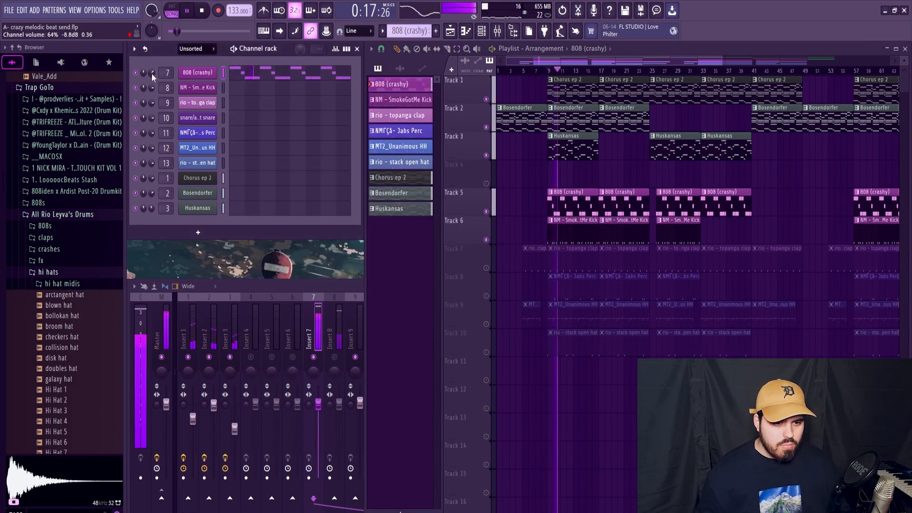
{"action": "left_click", "coordinate": [260, 74]}
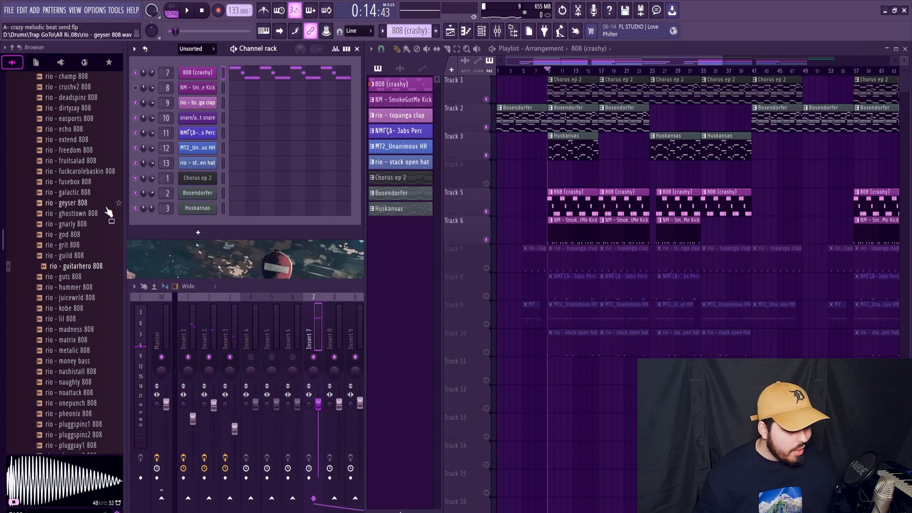
- Replace the channel 8 kick sample with Kick - HateMySelf and lower its Insert 8 fader slightly while the beat plays
{"action": "scroll", "coordinate": [86, 212], "scroll_direction": "up", "scroll_amount": 6}
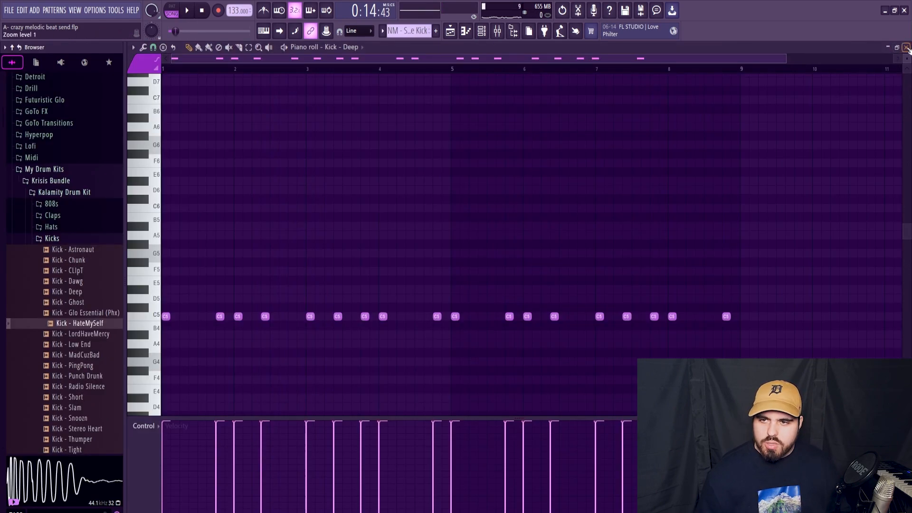
{"action": "left_click", "coordinate": [906, 47]}
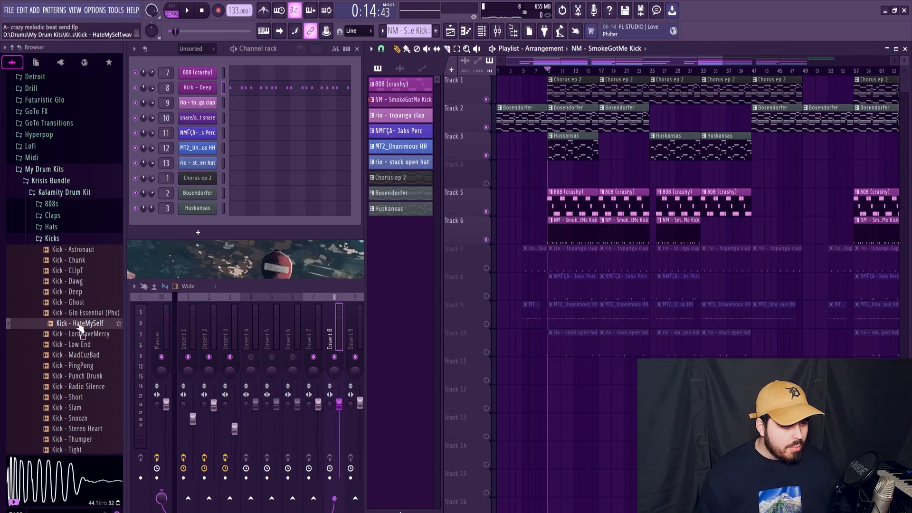
{"action": "left_click_drag", "start_coordinate": [76, 327], "coordinate": [197, 87]}
{"action": "key", "text": "space"}
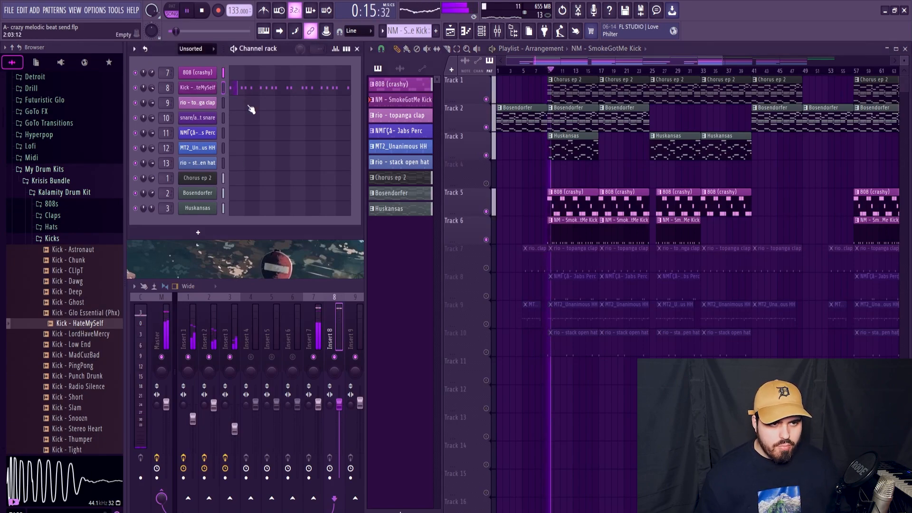
{"action": "left_click_drag", "start_coordinate": [338, 309], "coordinate": [339, 411]}
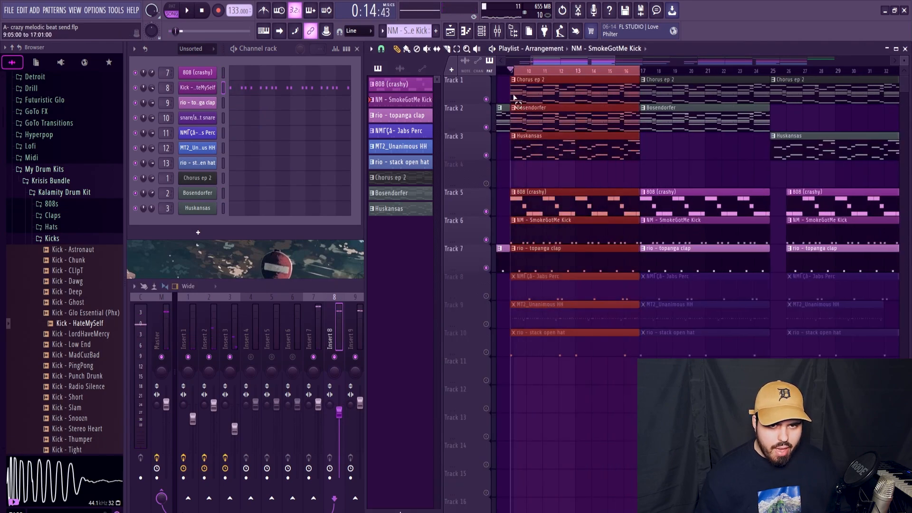
- Unmute the clap on Track 7 and play the selected section from bar 9 to bar 17
{"action": "left_click_drag", "start_coordinate": [577, 56], "coordinate": [565, 62]}
{"action": "key", "text": "space"}
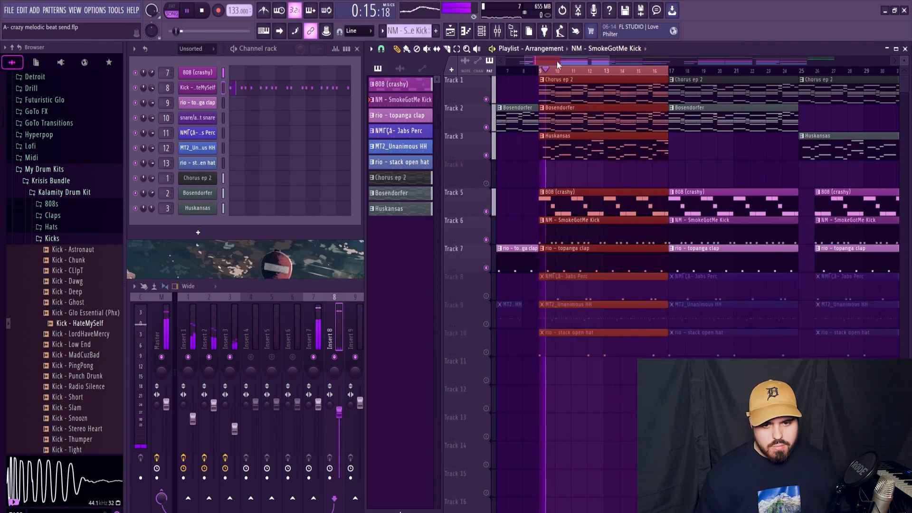
{"action": "key", "text": "space"}
- Close the Kicks folder and open the claps folder of All Rio Leyva's Drums in the sample browser
{"action": "left_click", "coordinate": [65, 237]}
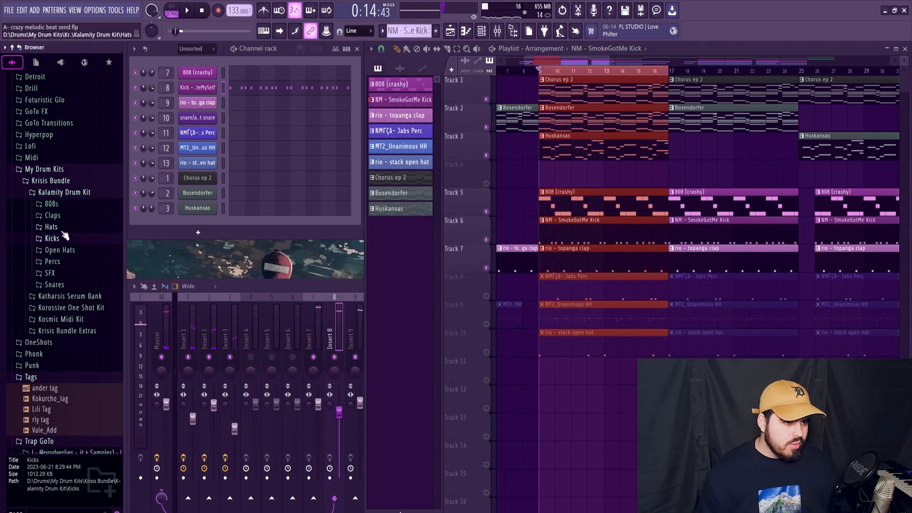
{"action": "scroll", "coordinate": [64, 271], "scroll_direction": "down", "scroll_amount": 10}
{"action": "left_click", "coordinate": [62, 189]}
{"action": "left_click", "coordinate": [49, 223]}
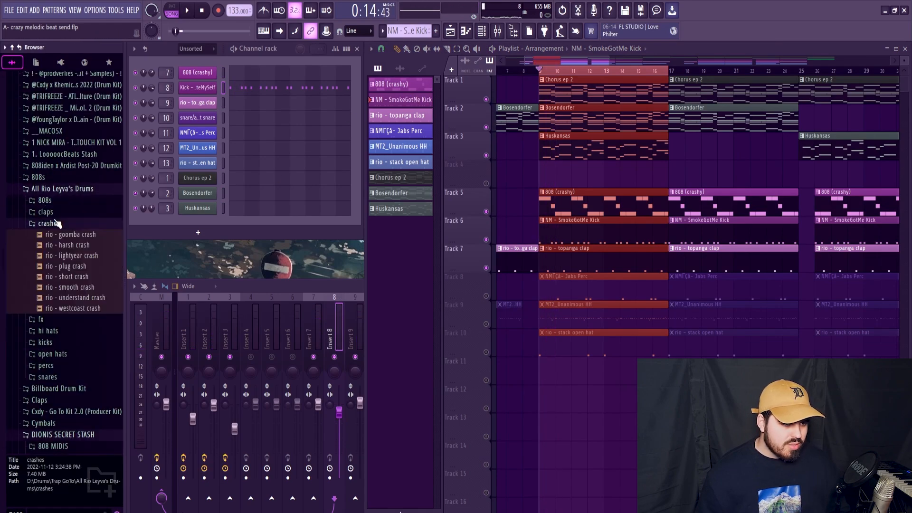
{"action": "left_click", "coordinate": [50, 223]}
{"action": "left_click", "coordinate": [47, 211]}
{"action": "scroll", "coordinate": [90, 250], "scroll_direction": "down", "scroll_amount": 4}
- Audition several clap samples and replace the channel 9 clap with rio - molly clap
{"action": "left_click", "coordinate": [79, 289]}
{"action": "left_click", "coordinate": [76, 257]}
{"action": "left_click", "coordinate": [62, 299]}
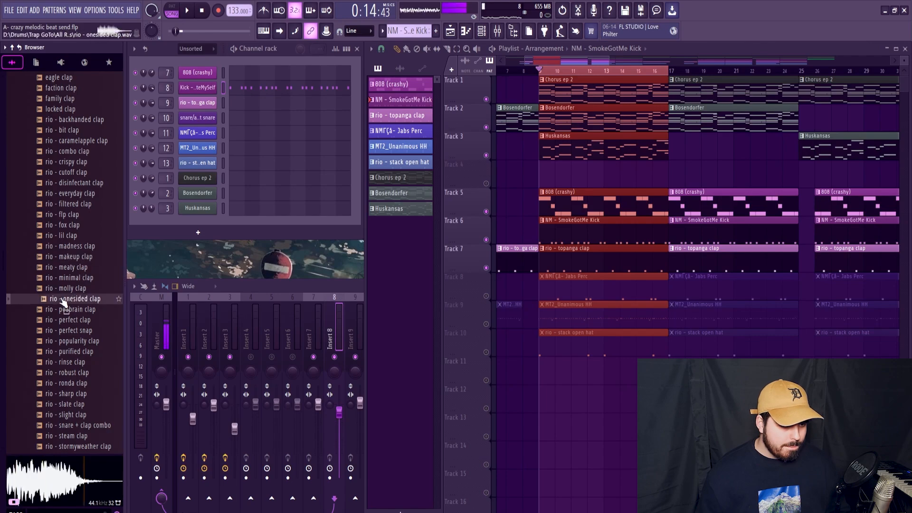
{"action": "left_click", "coordinate": [64, 278]}
{"action": "left_click", "coordinate": [66, 288]}
{"action": "left_click_drag", "start_coordinate": [66, 288], "coordinate": [199, 103]}
- Play the beat with the molly clap and bring up the mixer
{"action": "key", "text": "space"}
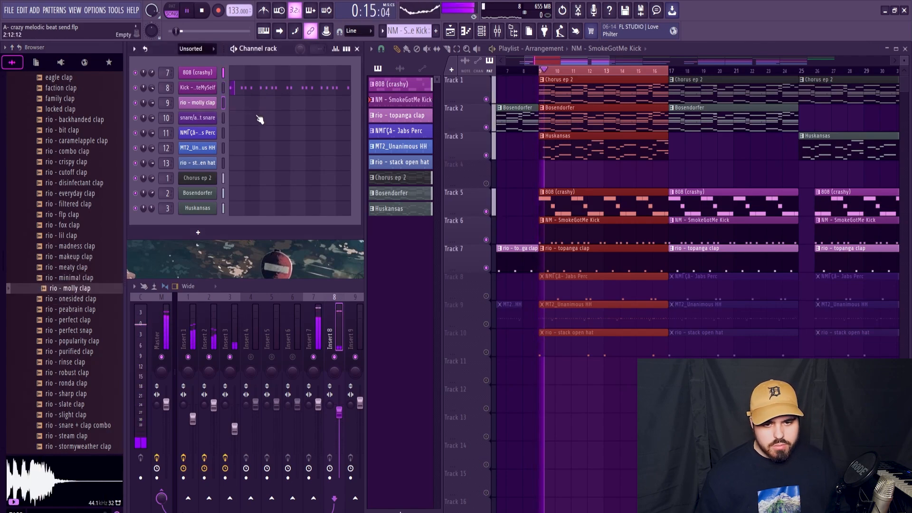
{"action": "left_click", "coordinate": [301, 283]}
{"action": "key", "text": "space"}
- Check the clap's Insert 9 mixer track and its pattern notes in the piano roll during playback
{"action": "left_click", "coordinate": [362, 336]}
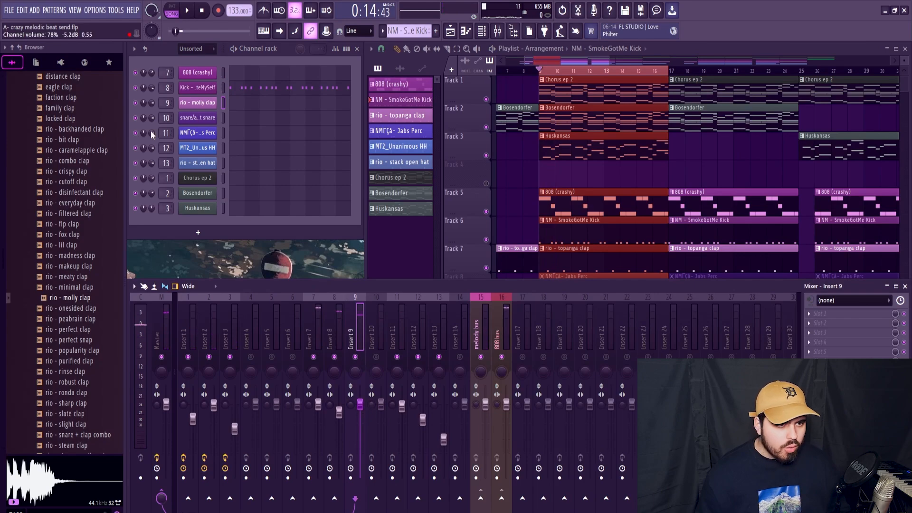
{"action": "left_click", "coordinate": [198, 102]}
{"action": "left_click", "coordinate": [429, 117]}
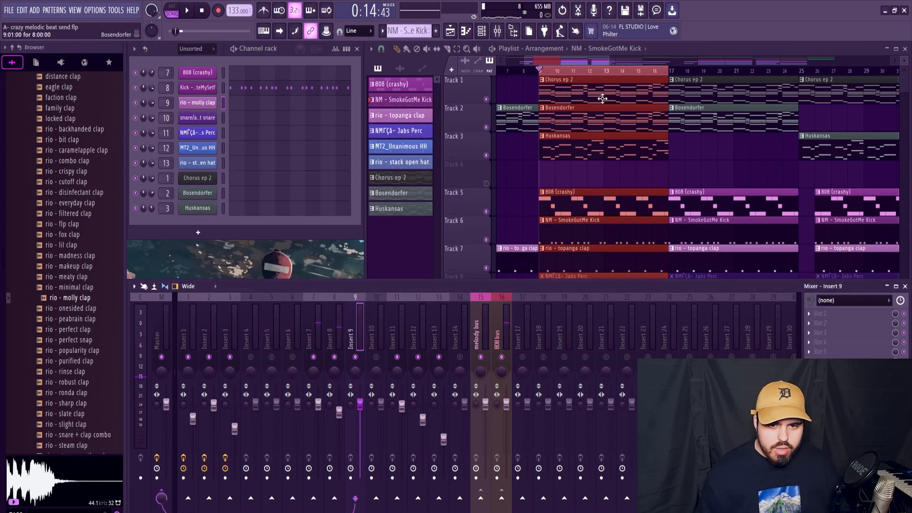
{"action": "key", "text": "F7"}
{"action": "key", "text": "space"}
{"action": "right_click", "coordinate": [687, 71]}
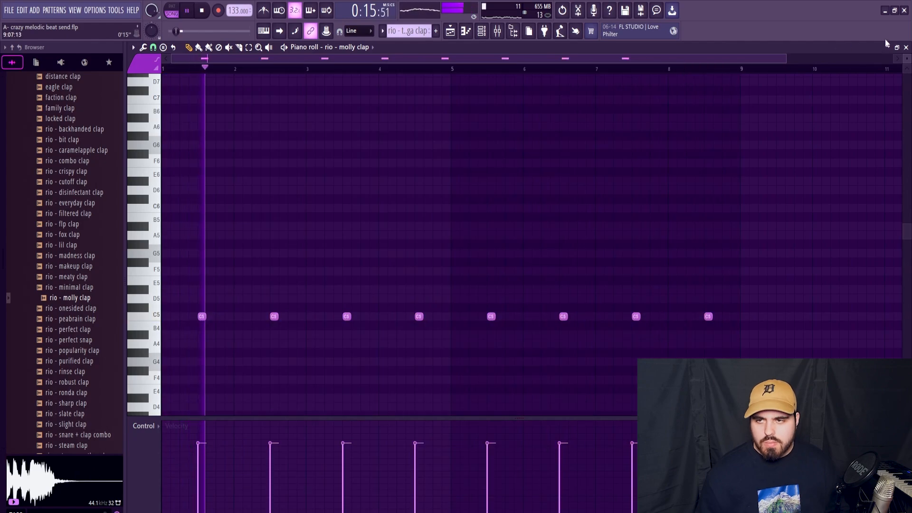
{"action": "left_click", "coordinate": [905, 48]}
- Raise the clap's Insert 9 fader slightly while listening to the mix
{"action": "left_click", "coordinate": [313, 297]}
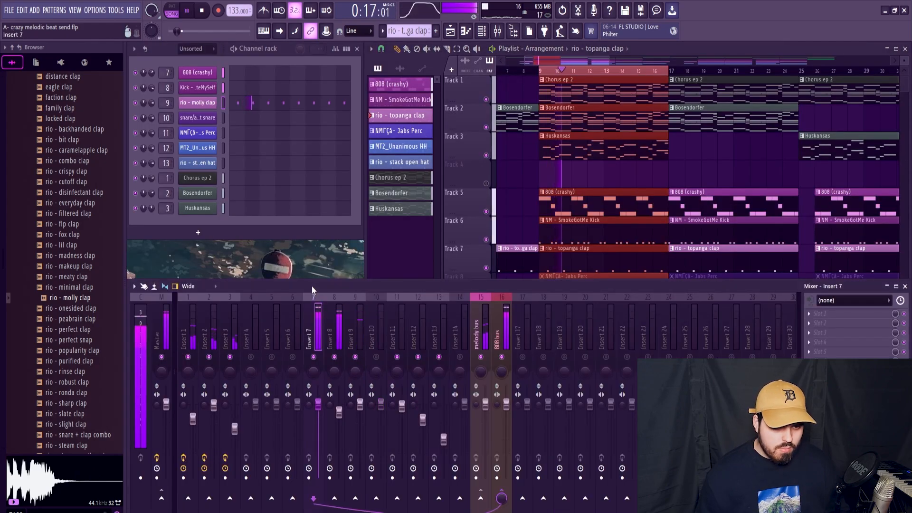
{"action": "left_click", "coordinate": [375, 327]}
{"action": "key", "text": "space"}
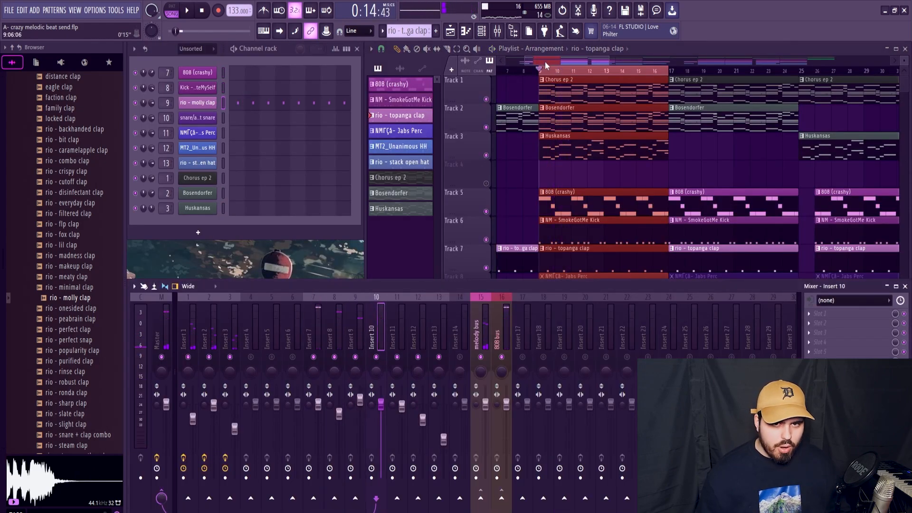
- Unmute the Jabs Perc on Track 8 and select its pattern
{"action": "left_click", "coordinate": [544, 61]}
{"action": "left_click", "coordinate": [486, 296]}
{"action": "left_click", "coordinate": [400, 131]}
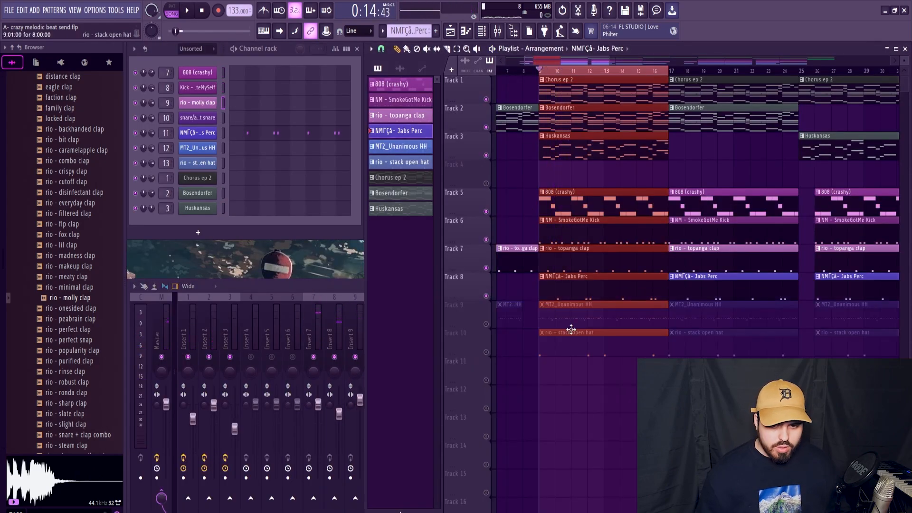
- Try the beat with the hi-hat and open hat on Tracks 9 and 10 unmuted, and mute both again
{"action": "left_click_drag", "start_coordinate": [487, 324], "coordinate": [486, 352]}
{"action": "key", "text": "space"}
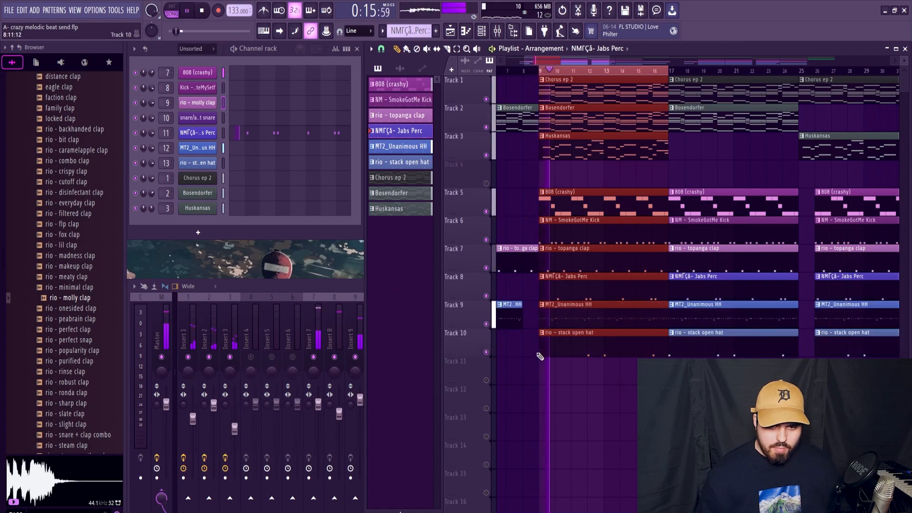
{"action": "key", "text": "space"}
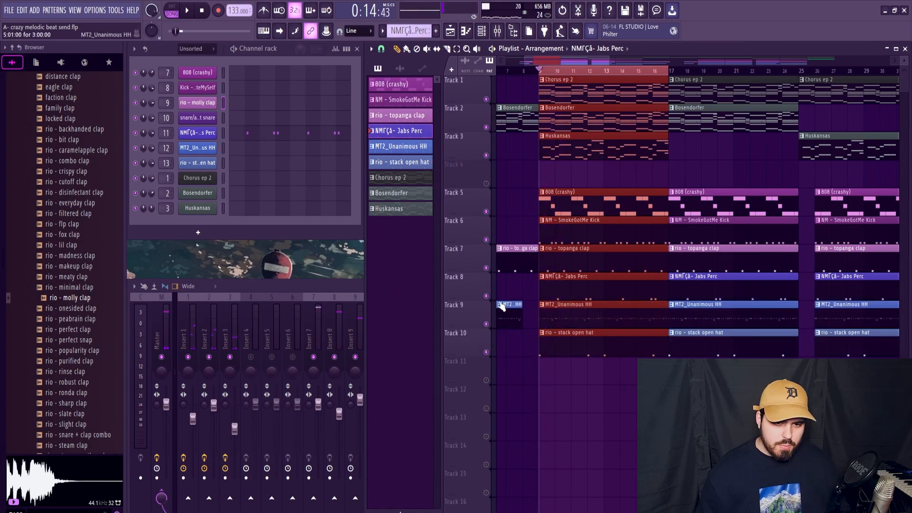
{"action": "left_click", "coordinate": [485, 324]}
{"action": "left_click", "coordinate": [486, 352]}
- Listen to the Jabs Perc, lower its Insert 11 fader and transpose all its notes to A#4
{"action": "key", "text": "space"}
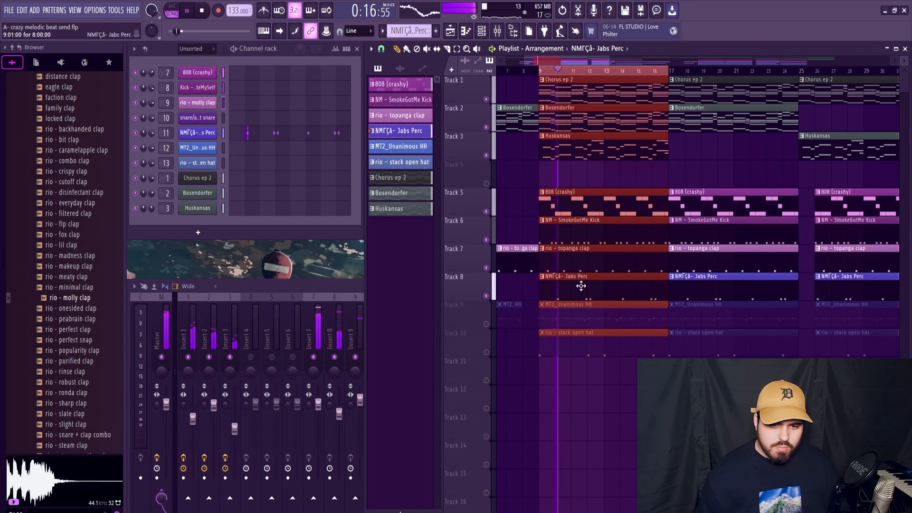
{"action": "key", "text": "space"}
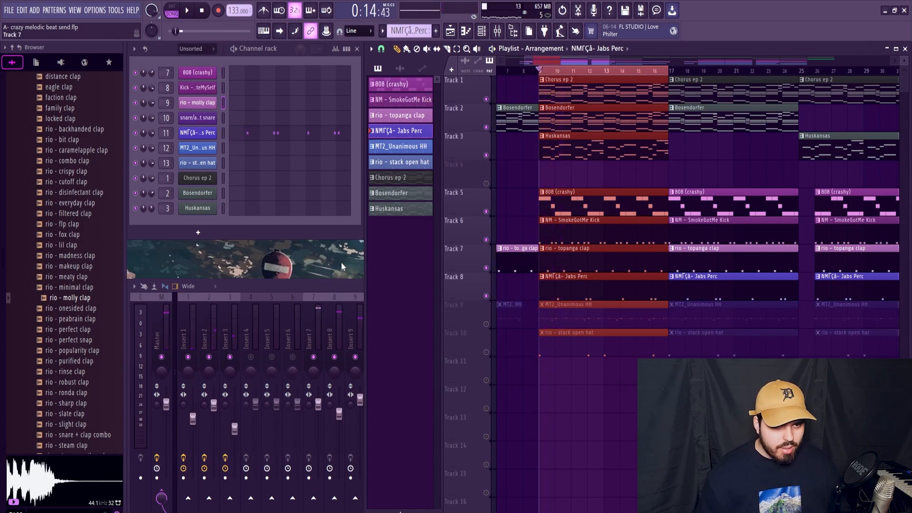
{"action": "left_click", "coordinate": [313, 288]}
{"action": "key", "text": "space"}
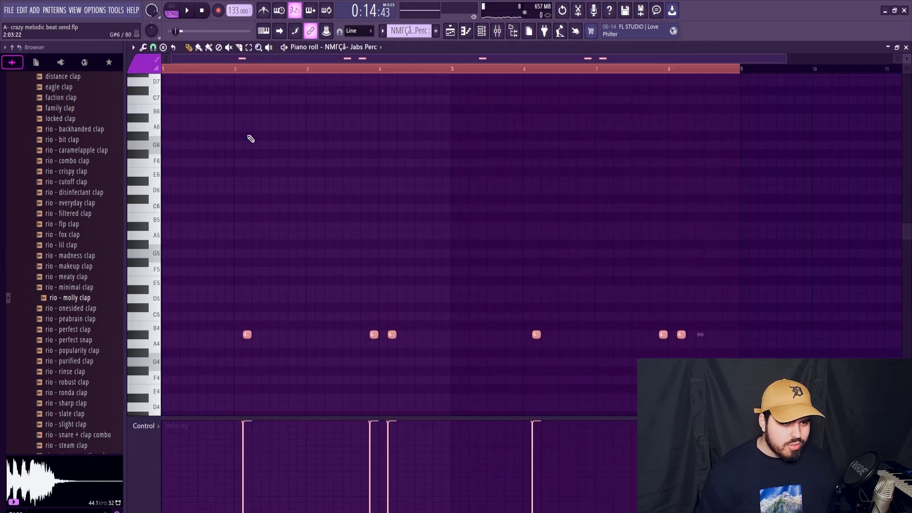
{"action": "key", "text": "space"}
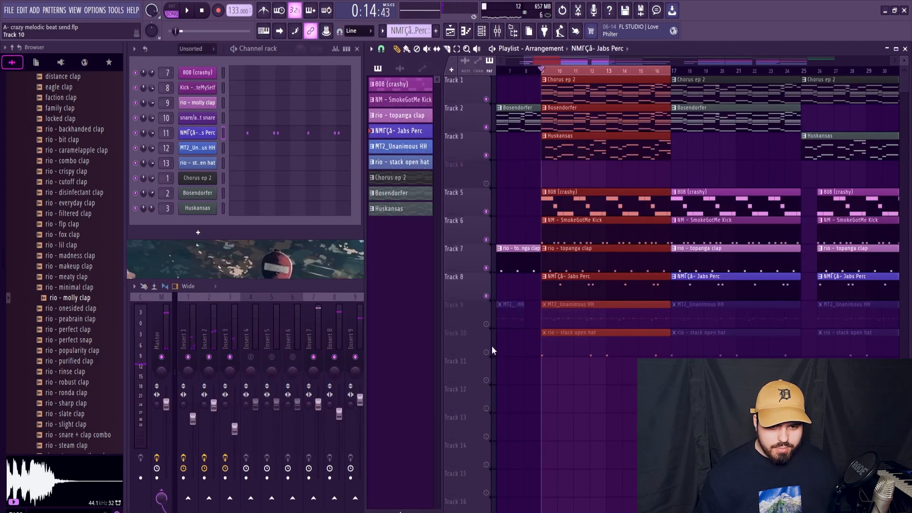
- Unmute the hi-hat on Track 9 and listen to it while checking its Insert 12 mixer track
{"action": "left_click", "coordinate": [491, 347]}
{"action": "left_click", "coordinate": [491, 346]}
{"action": "left_click", "coordinate": [494, 321]}
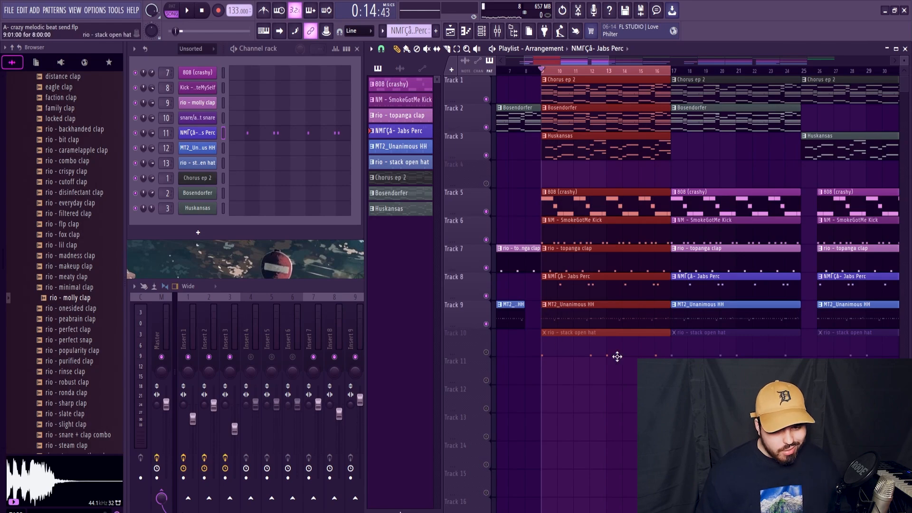
{"action": "key", "text": "space"}
{"action": "left_click", "coordinate": [346, 300]}
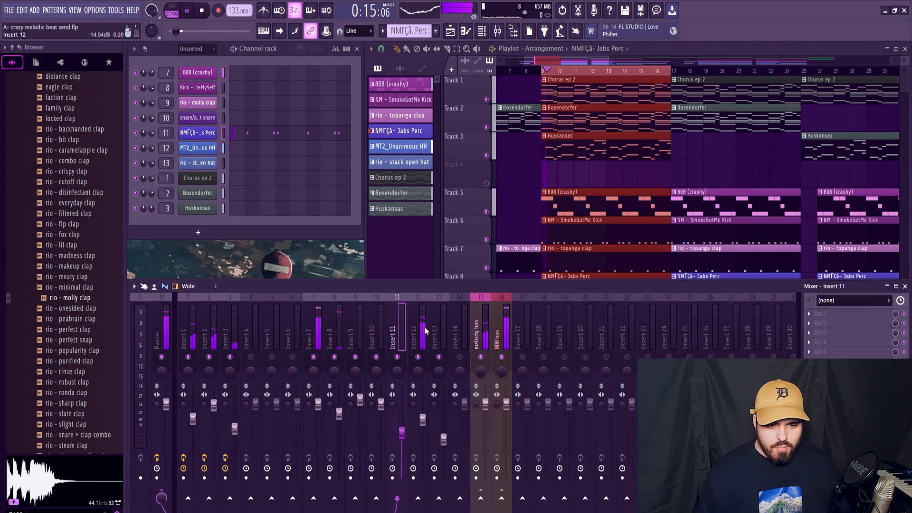
{"action": "left_click", "coordinate": [425, 331]}
{"action": "key", "text": "space"}
- Replace the channel 12 hi-hat sample with rio - escape hi hat and play it in the beat
{"action": "scroll", "coordinate": [57, 204], "scroll_direction": "up", "scroll_amount": 8}
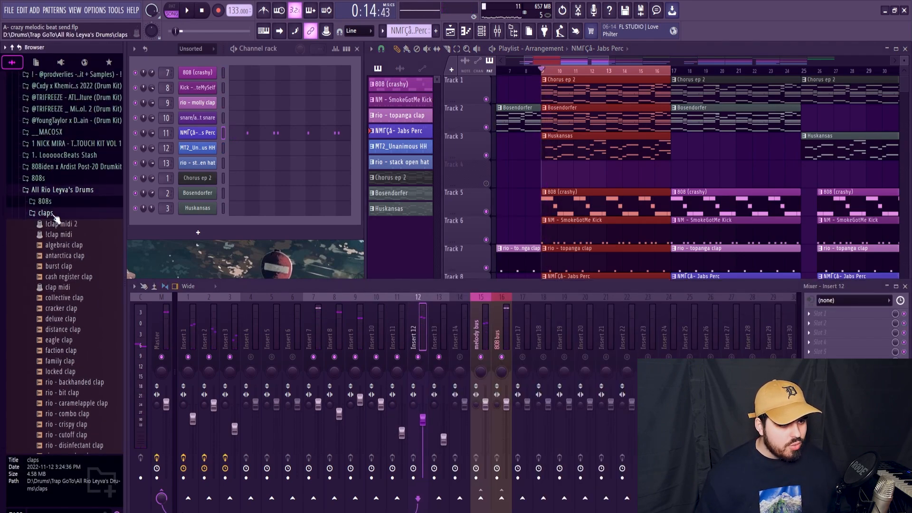
{"action": "left_click", "coordinate": [53, 215]}
{"action": "left_click_drag", "start_coordinate": [72, 354], "coordinate": [198, 149]}
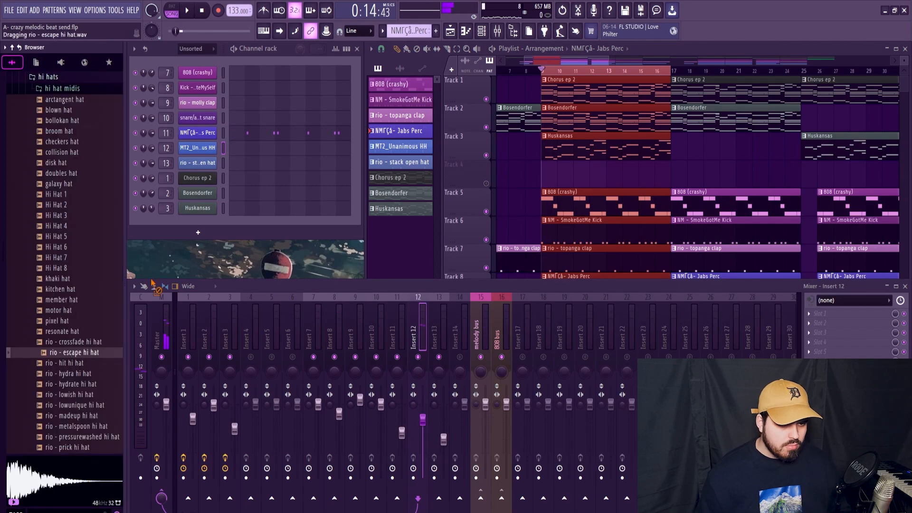
{"action": "key", "text": "space"}
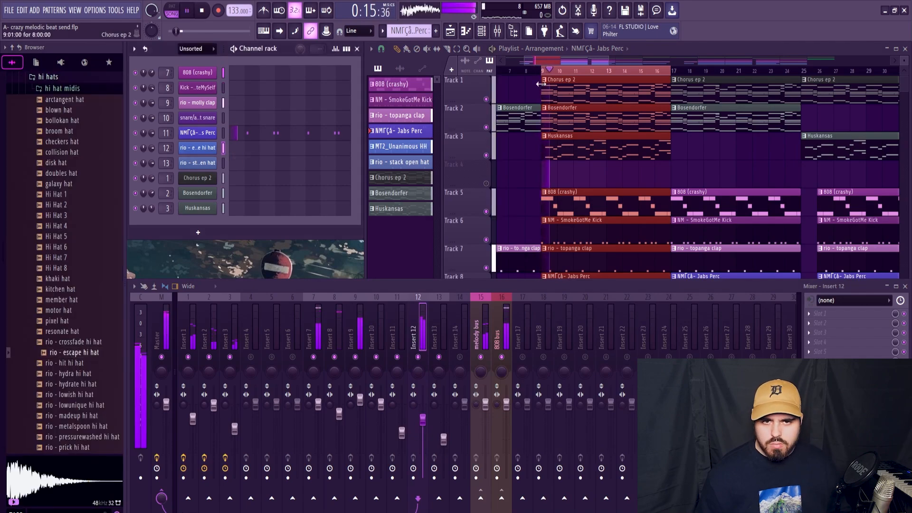
{"action": "left_click", "coordinate": [550, 58]}
{"action": "left_click", "coordinate": [327, 292]}
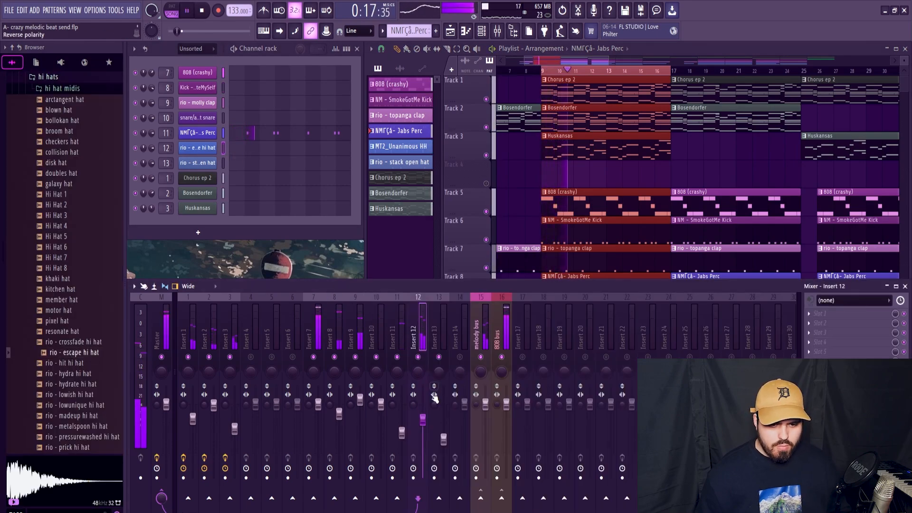
{"action": "key", "text": "space"}
- Open the hi-hat pattern in the piano roll and examine its rolls up close during playback
{"action": "left_click", "coordinate": [241, 148]}
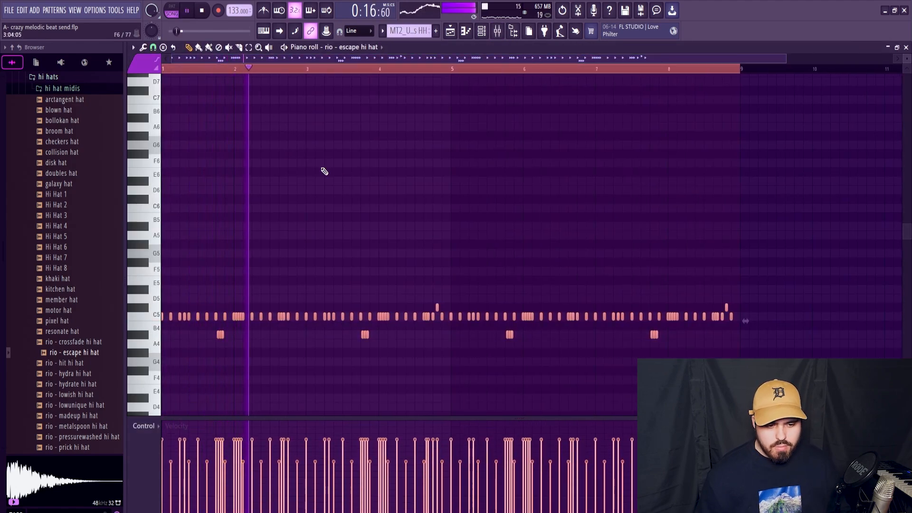
{"action": "key", "text": "ctrl+d"}
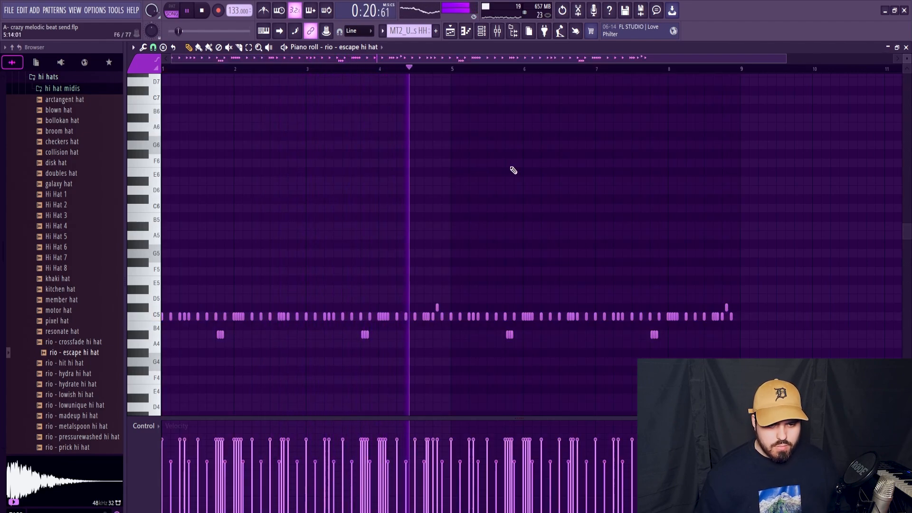
{"action": "key", "text": "space"}
{"action": "scroll", "coordinate": [188, 236], "scroll_direction": "down", "scroll_amount": 3}
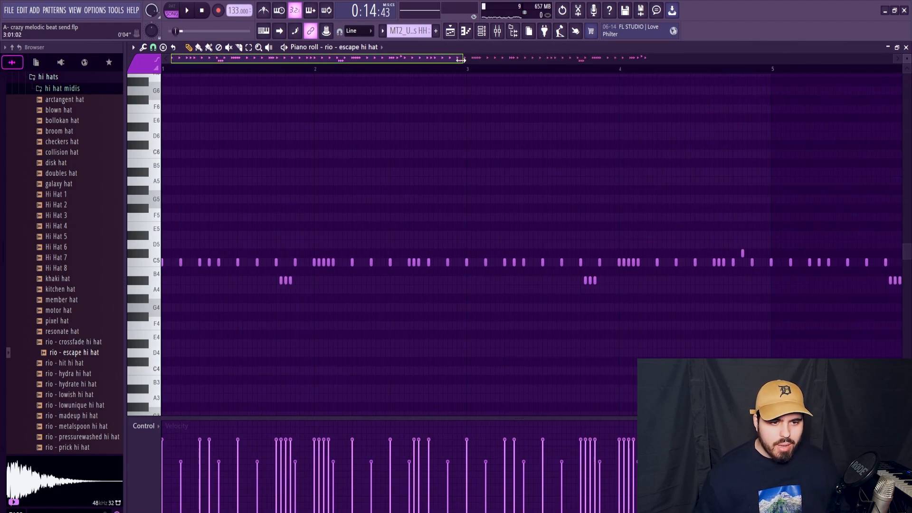
{"action": "key", "text": "space"}
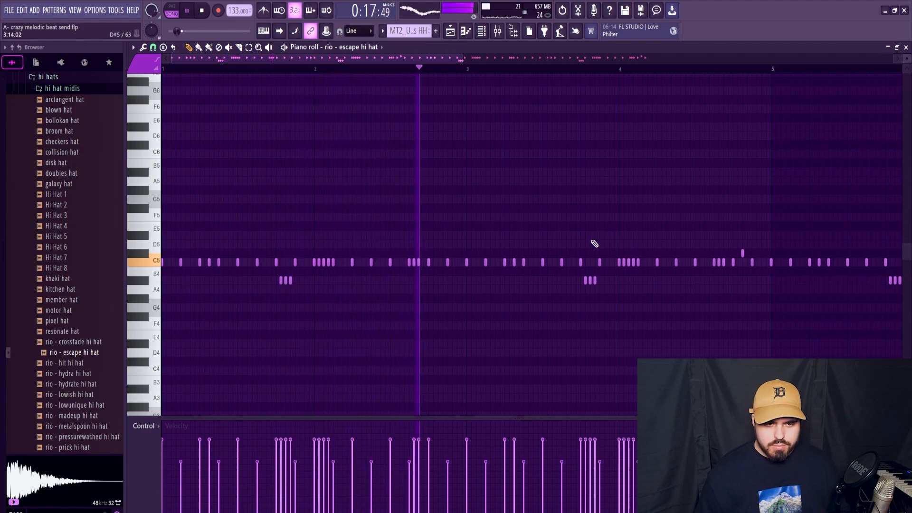
- Delete the four C5 hi-hat roll notes directly after the first note of bar 4
{"action": "right_click", "coordinate": [623, 263]}
{"action": "right_click", "coordinate": [628, 263]}
{"action": "right_click", "coordinate": [633, 263]}
{"action": "right_click", "coordinate": [637, 263]}
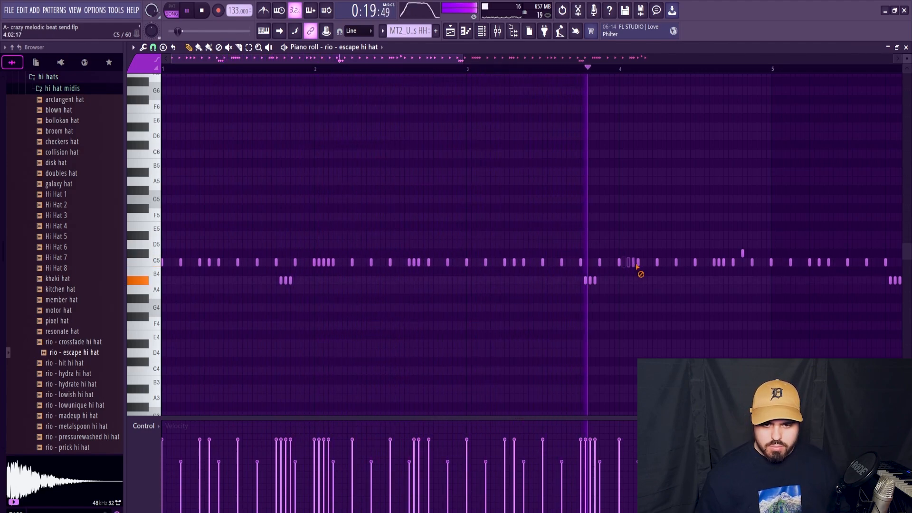
{"action": "key", "text": "space"}
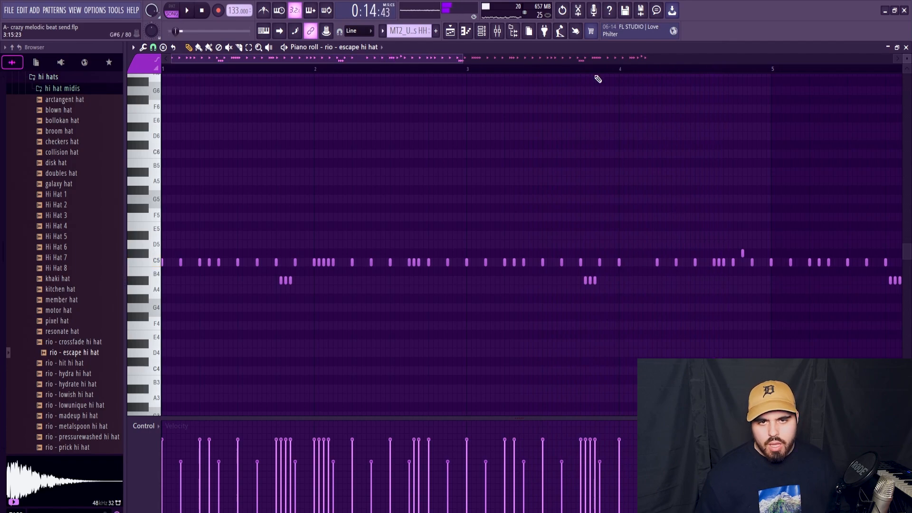
- Play the beat with the simplified hi-hat pattern and unmute the open hat on Track 10
{"action": "left_click_drag", "start_coordinate": [458, 59], "coordinate": [715, 58]}
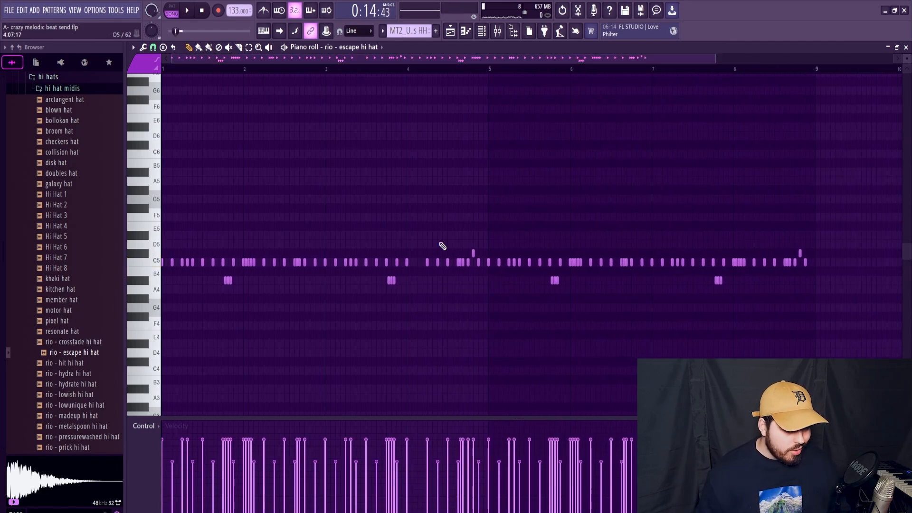
{"action": "key", "text": "space"}
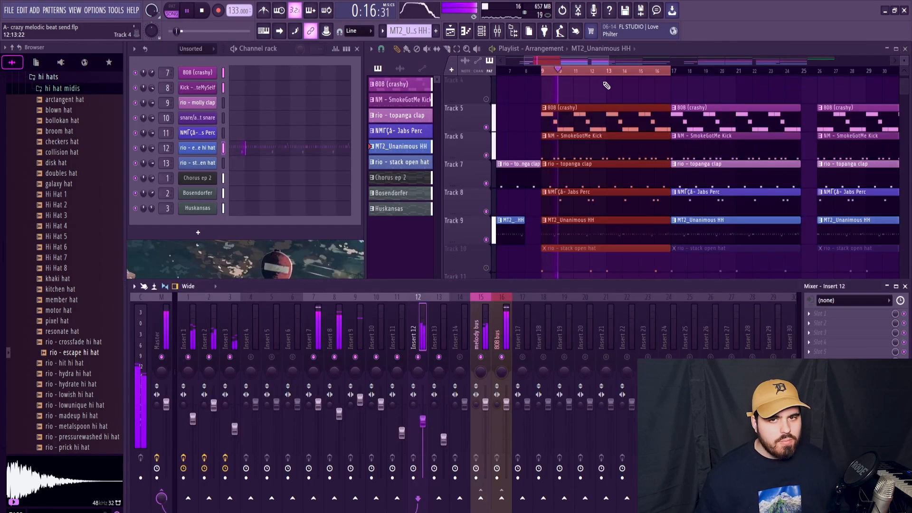
{"action": "left_click_drag", "start_coordinate": [597, 61], "coordinate": [599, 62]}
{"action": "left_click", "coordinate": [486, 268]}
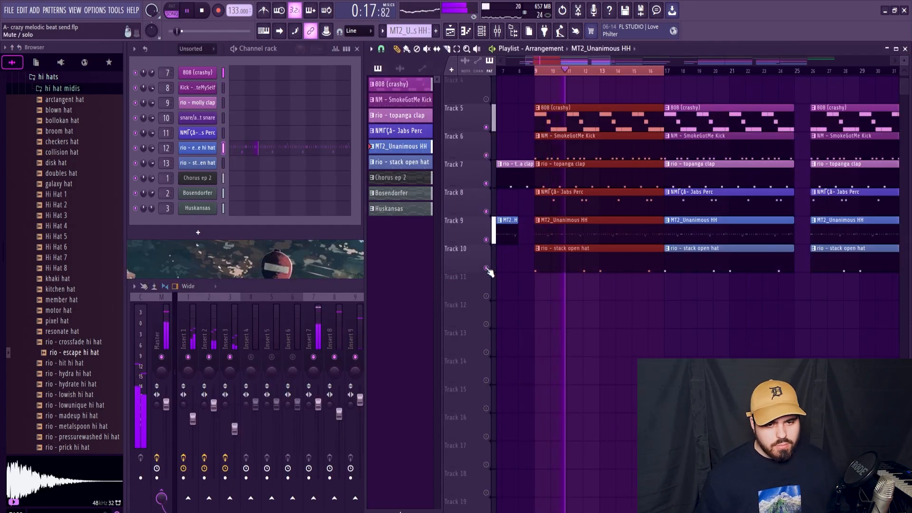
- Open the rio - stack open hat pattern and shift all its C5 notes later so the first starts on beat 2 of bar 2
{"action": "double_click", "coordinate": [563, 264]}
{"action": "left_click_drag", "start_coordinate": [475, 60], "coordinate": [364, 63]}
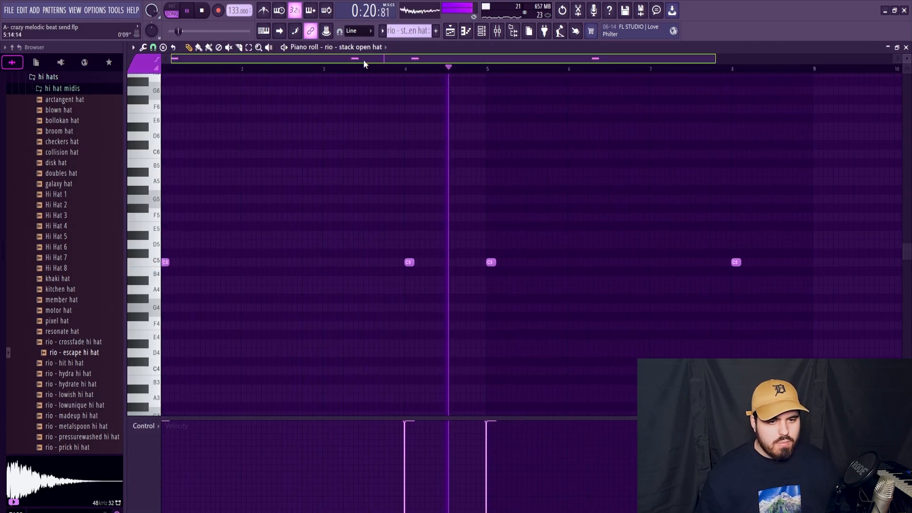
{"action": "key", "text": "space"}
{"action": "left_click_drag", "start_coordinate": [816, 149], "coordinate": [268, 264]}
{"action": "key", "text": "space"}
{"action": "key", "text": "ctrl+d"}
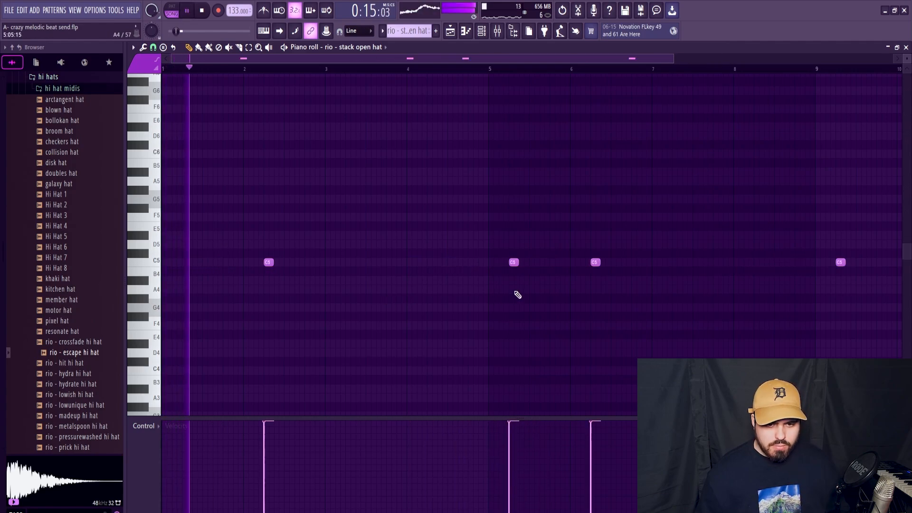
- Replace the second and fourth open-hat notes with C5 hits at step 5 of bars 4 and 8, at full velocity
{"action": "scroll", "coordinate": [494, 297], "scroll_direction": "down", "scroll_amount": 3}
{"action": "right_click", "coordinate": [409, 262]}
{"action": "right_click", "coordinate": [640, 262]}
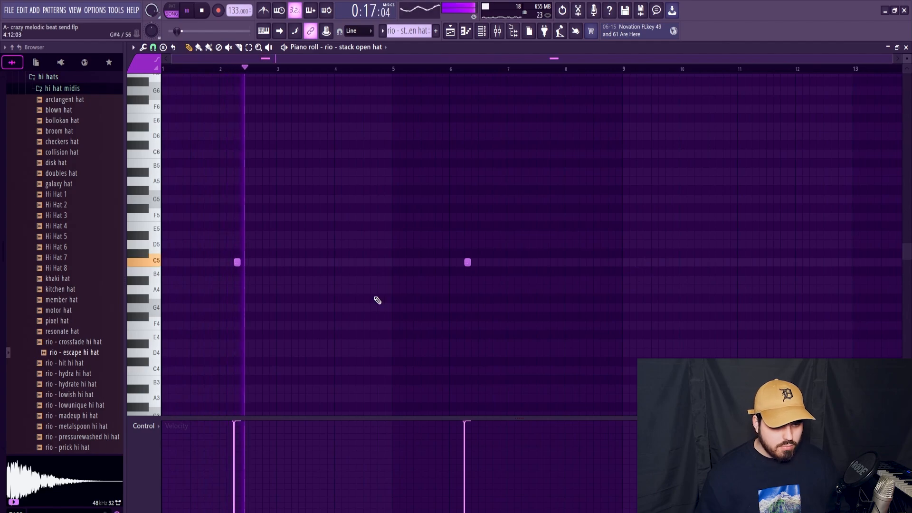
{"action": "left_click", "coordinate": [351, 262]}
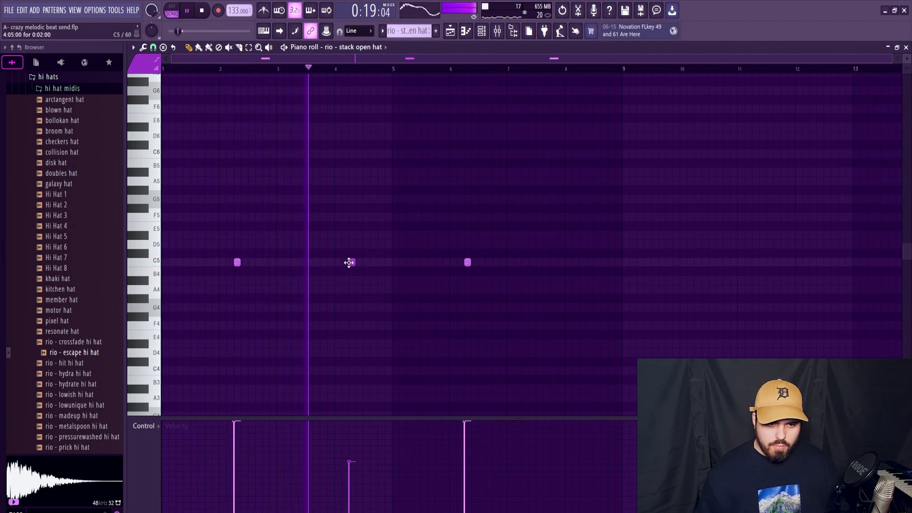
{"action": "left_click", "coordinate": [344, 440]}
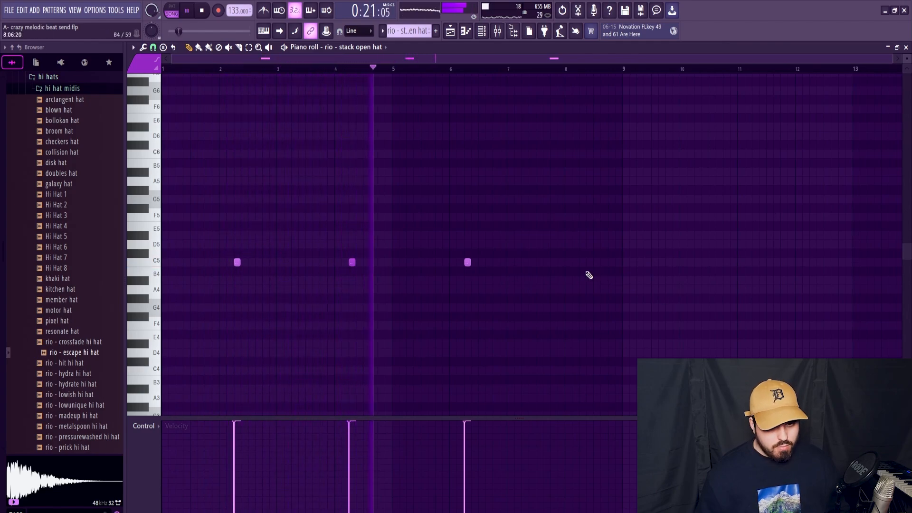
{"action": "left_click", "coordinate": [580, 262]}
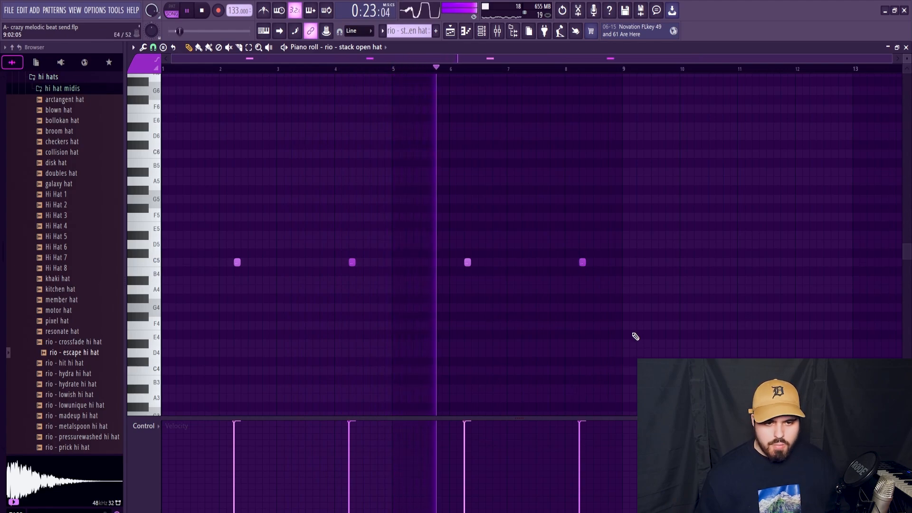
- Close the open-hat pattern and check the hi-hat's level on Insert 12 while the beat plays
{"action": "left_click", "coordinate": [906, 48]}
{"action": "left_click", "coordinate": [364, 311]}
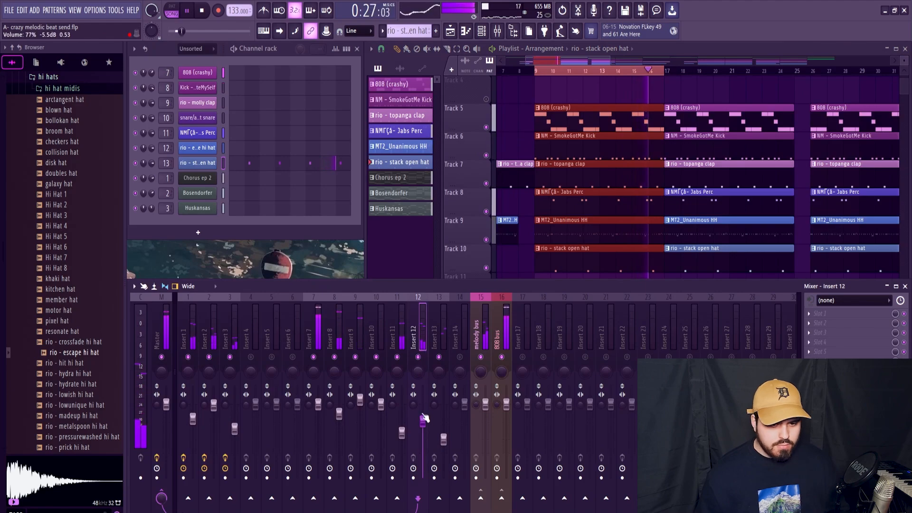
{"action": "left_click", "coordinate": [435, 396]}
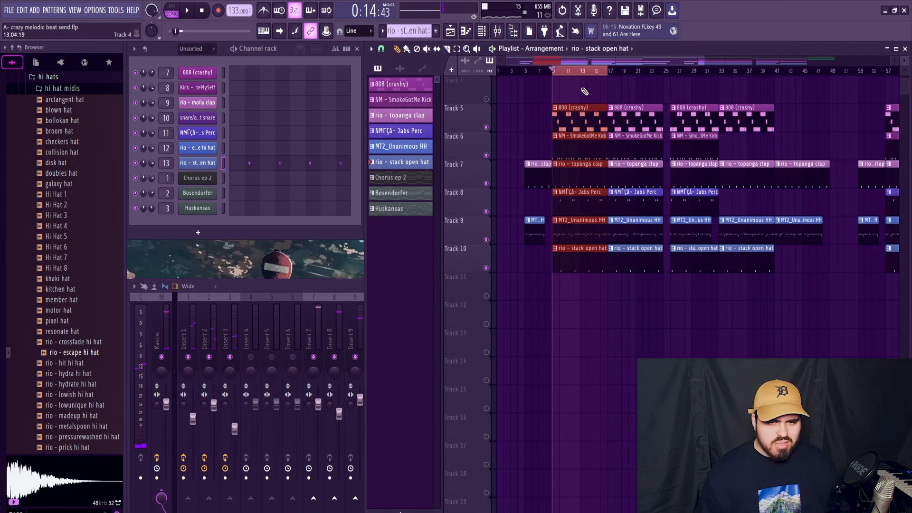
{"action": "scroll", "coordinate": [582, 92], "scroll_direction": "up", "scroll_amount": 2}
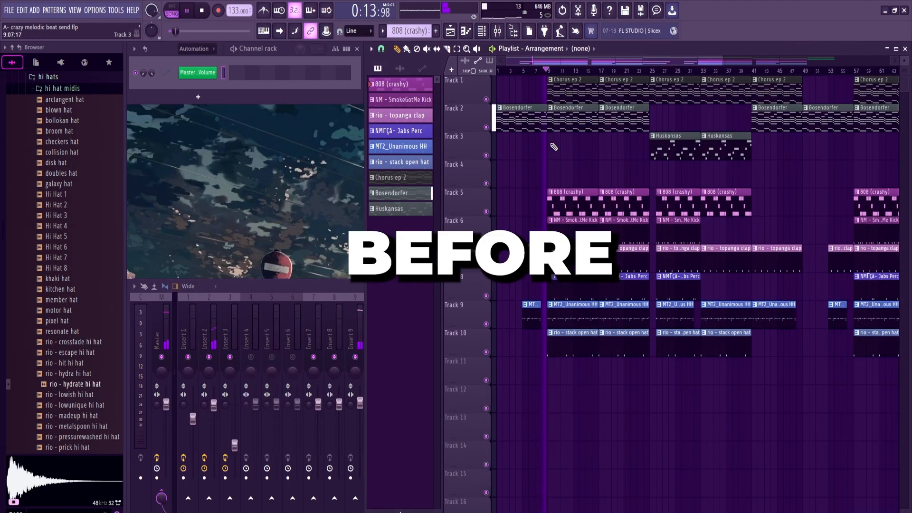